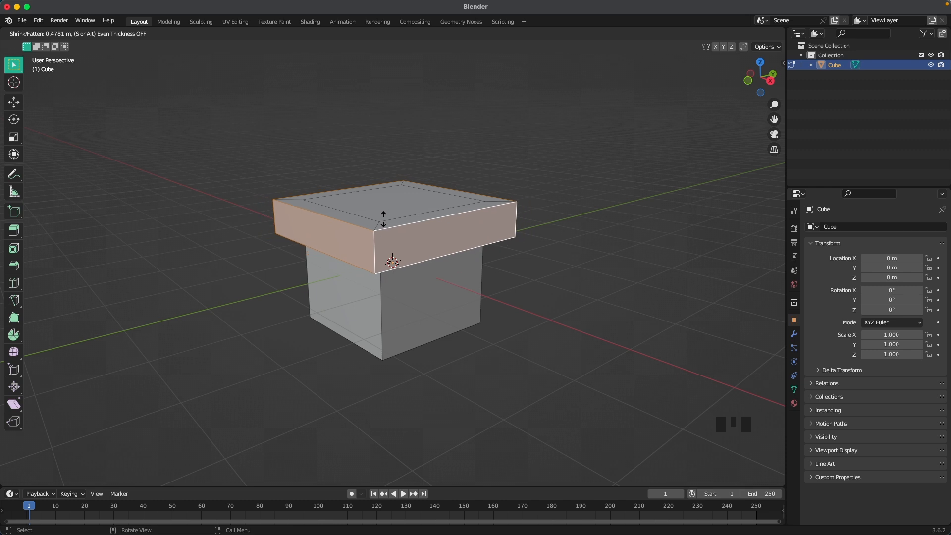
- Extrude the lid's side faces outward along their normals by about 0.14 m with even thickness on
{"action": "key", "text": "s"}
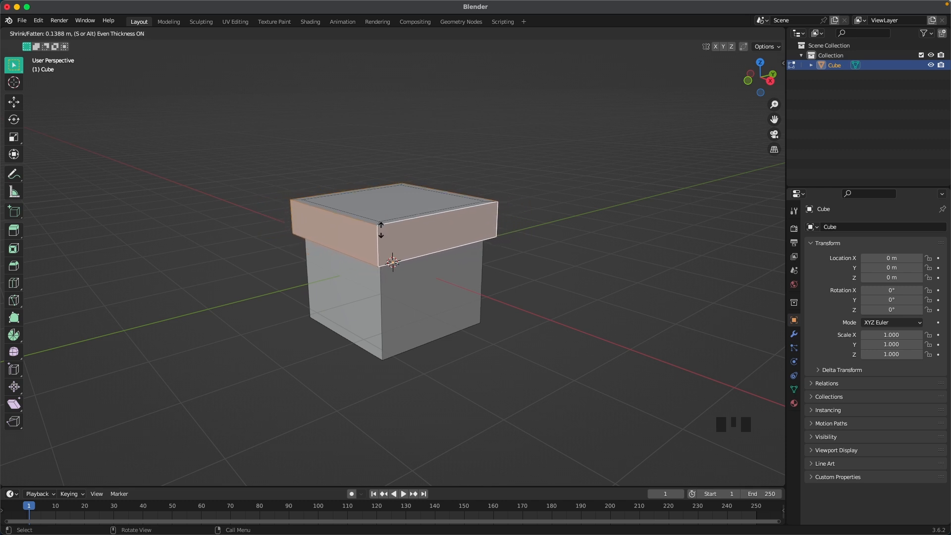
{"action": "left_click", "coordinate": [381, 229]}
- Add two centred loop cuts around the box and lid, crossing each other on the lid's upper face
{"action": "middle_click_drag", "start_coordinate": [505, 178], "coordinate": [491, 182]}
{"action": "scroll", "coordinate": [490, 182], "scroll_direction": "down", "scroll_amount": 2}
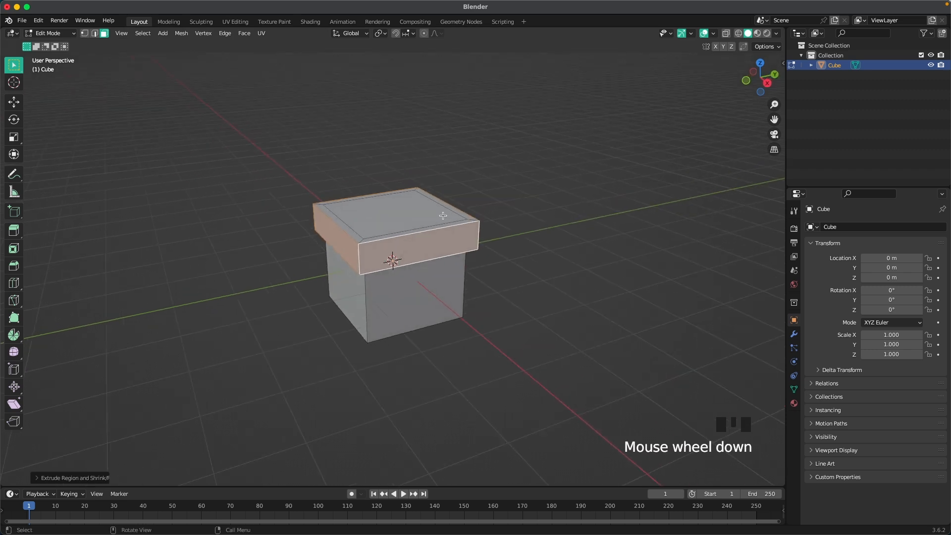
{"action": "key", "text": "super+r"}
{"action": "left_click", "coordinate": [417, 237]}
{"action": "right_click", "coordinate": [417, 237]}
{"action": "middle_click_drag", "start_coordinate": [413, 192], "coordinate": [359, 235]}
{"action": "key", "text": "super+r"}
{"action": "left_click", "coordinate": [356, 242]}
{"action": "right_click", "coordinate": [357, 241]}
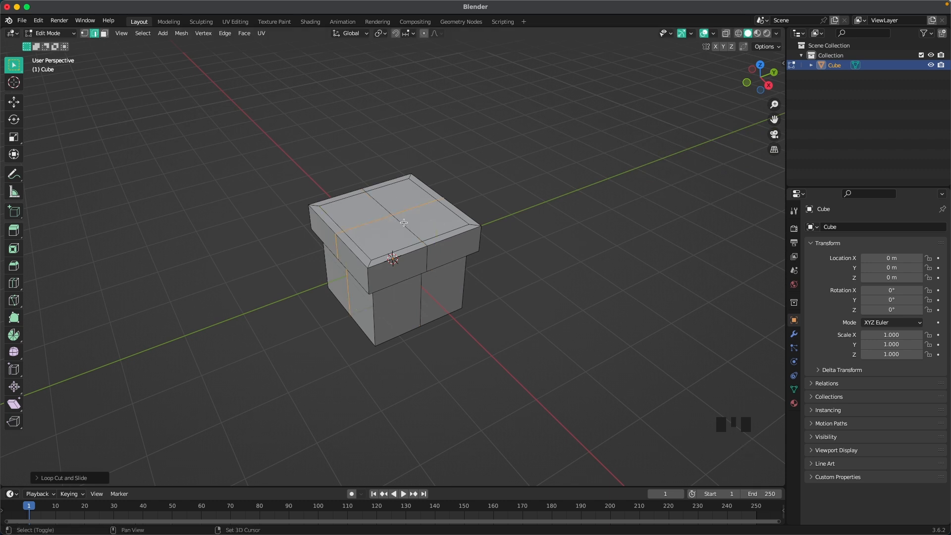
- Select both crossing edge loops and bevel them about 0.31 m wide with one segment into ribbon strips
{"action": "left_click", "coordinate": [403, 223], "text": "shift"}
{"action": "double_click", "coordinate": [401, 223], "text": "shift"}
{"action": "middle_click_drag", "start_coordinate": [428, 212], "coordinate": [451, 217]}
{"action": "middle_click_drag", "start_coordinate": [408, 196], "coordinate": [413, 202]}
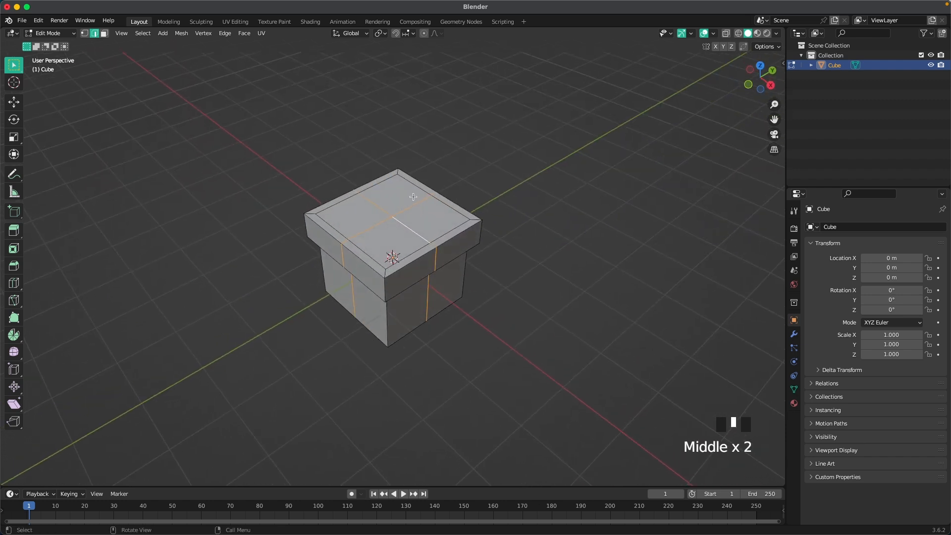
{"action": "scroll", "coordinate": [413, 197], "scroll_direction": "up", "scroll_amount": 1}
{"action": "key", "text": "ctrl+b"}
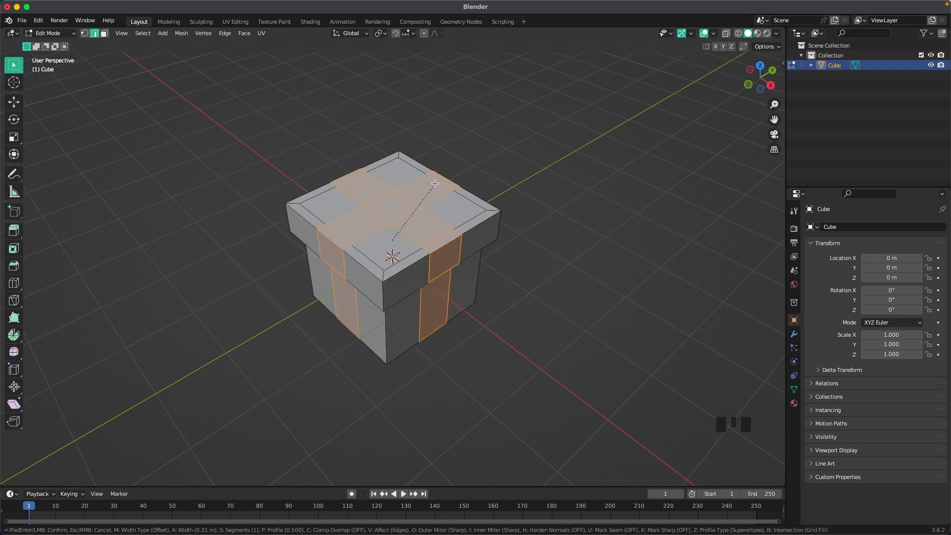
{"action": "left_click", "coordinate": [435, 184]}
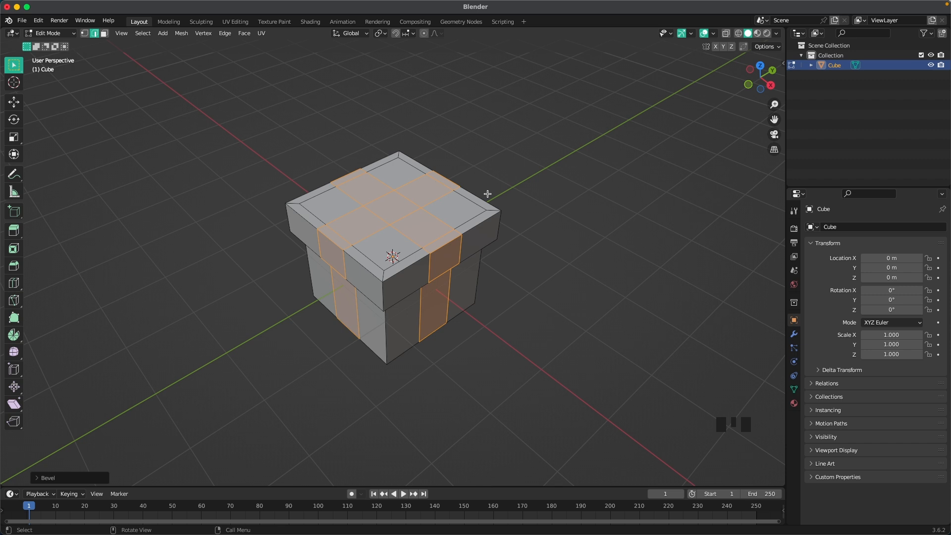
- Duplicate the crossed strip faces in place and separate the selection into its own object
{"action": "key", "text": "shift+d"}
{"action": "right_click", "coordinate": [488, 194]}
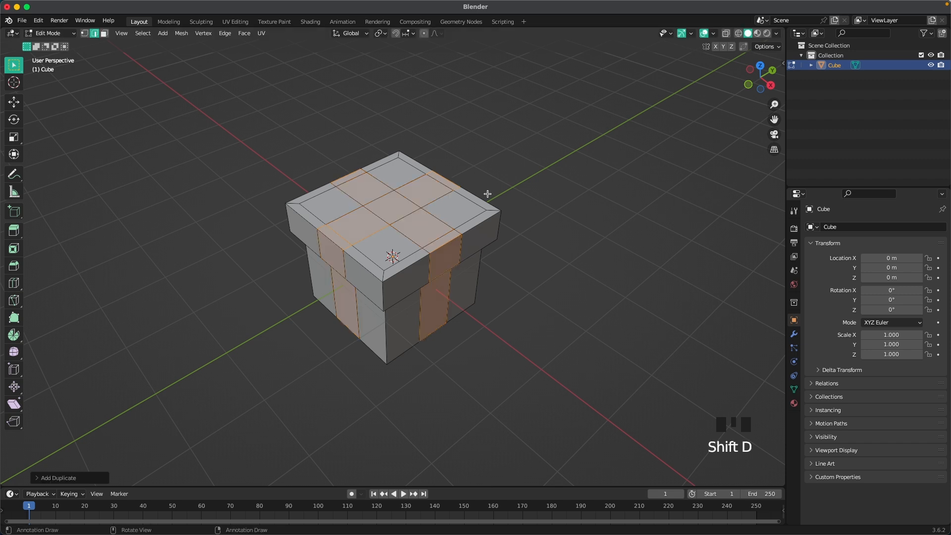
{"action": "key", "text": "p"}
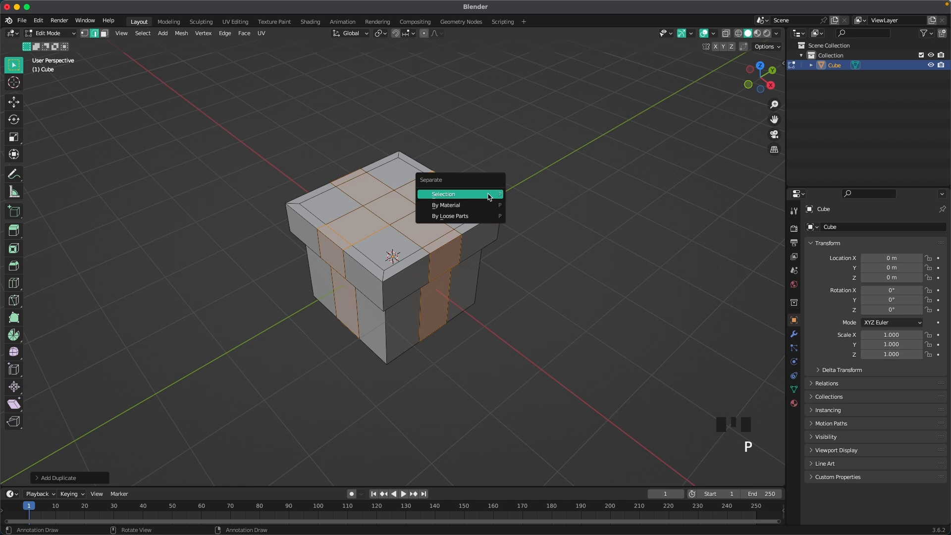
{"action": "left_click", "coordinate": [488, 194]}
{"action": "left_click", "coordinate": [530, 150]}
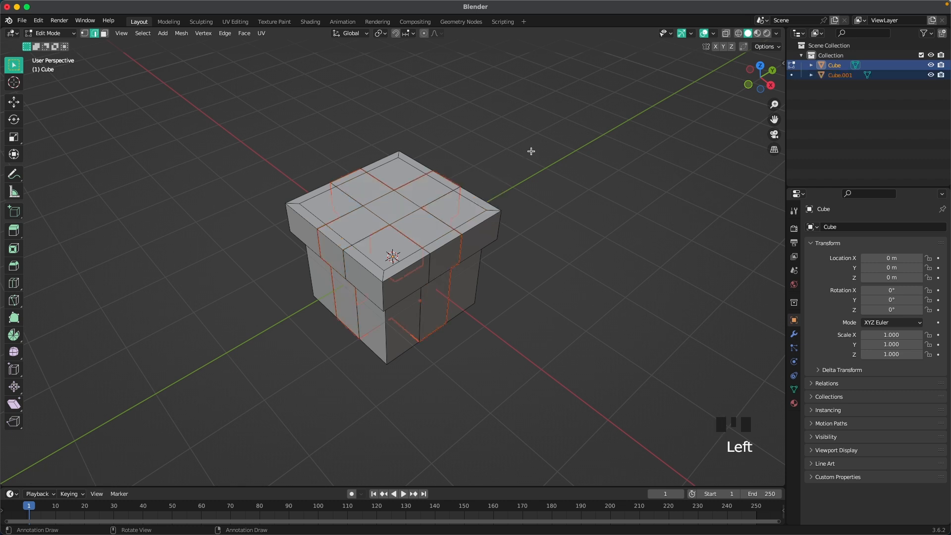
- Edit the separated ribbon mesh and scale all of its faces down to about 0.99
{"action": "key", "text": "Tab"}
{"action": "middle_click_drag", "start_coordinate": [515, 229], "coordinate": [505, 188]}
{"action": "left_click", "coordinate": [442, 232]}
{"action": "left_click", "coordinate": [442, 232]}
{"action": "left_click", "coordinate": [442, 232]}
{"action": "key", "text": "g"}
{"action": "right_click", "coordinate": [597, 179]}
{"action": "key", "text": "Tab"}
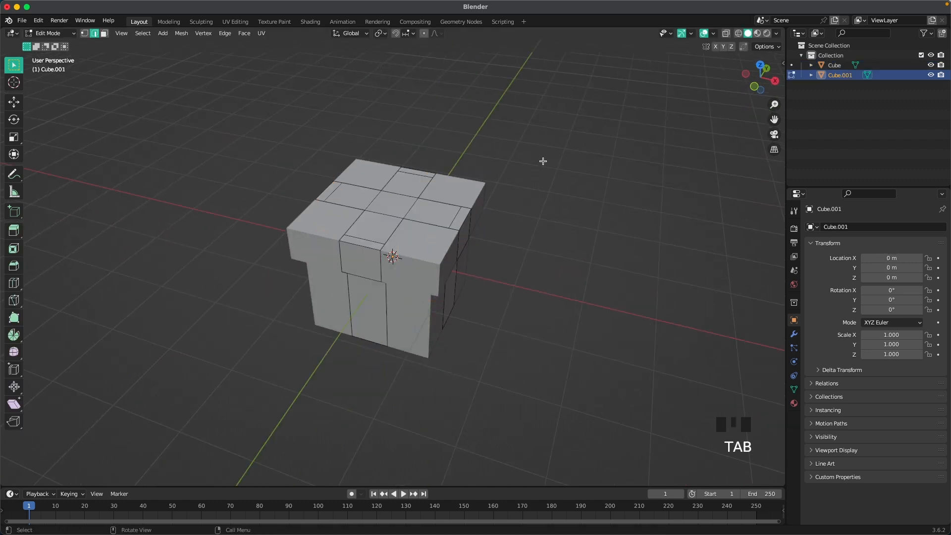
{"action": "key", "text": "a"}
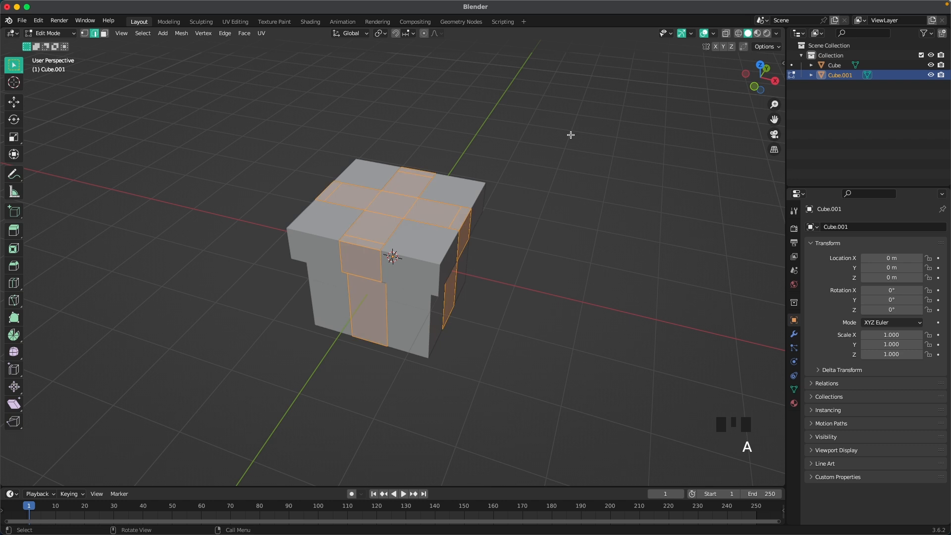
{"action": "key", "text": "s"}
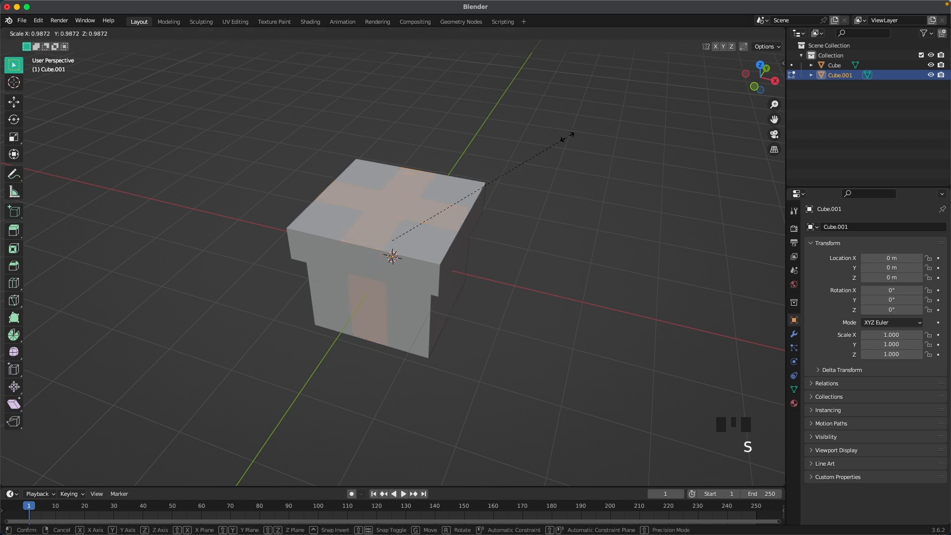
{"action": "left_click", "coordinate": [567, 135]}
- Extrude all ribbon faces along their normals by about 0.08 m with even thickness on
{"action": "key", "text": "alt+e"}
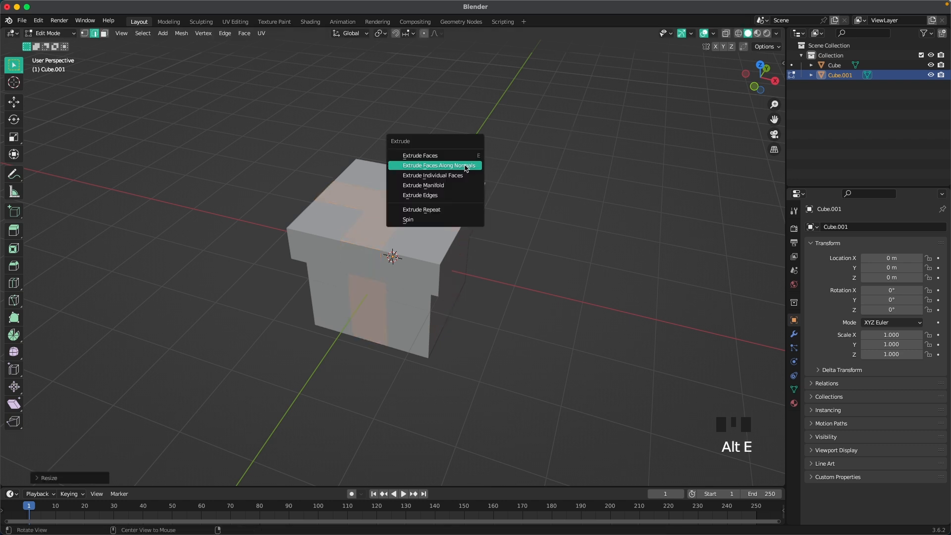
{"action": "left_click", "coordinate": [466, 167]}
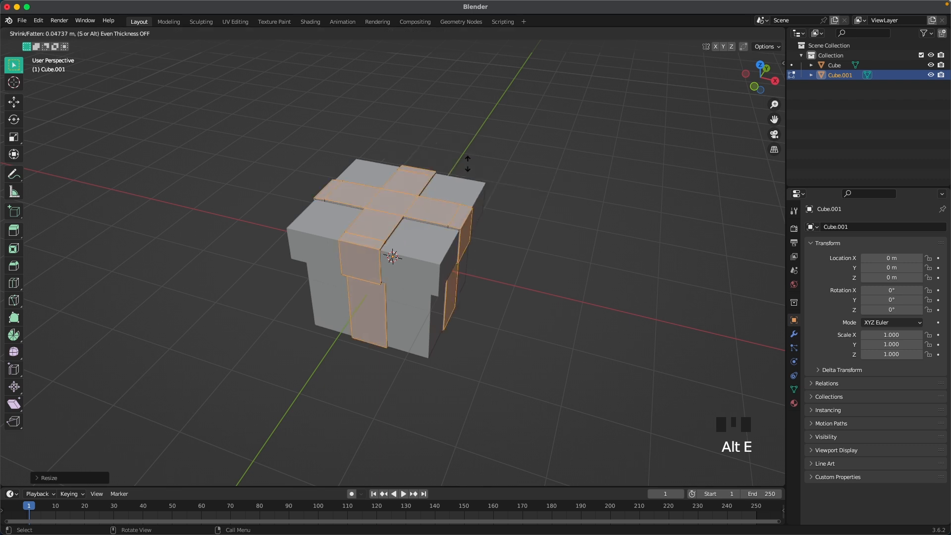
{"action": "key", "text": "s"}
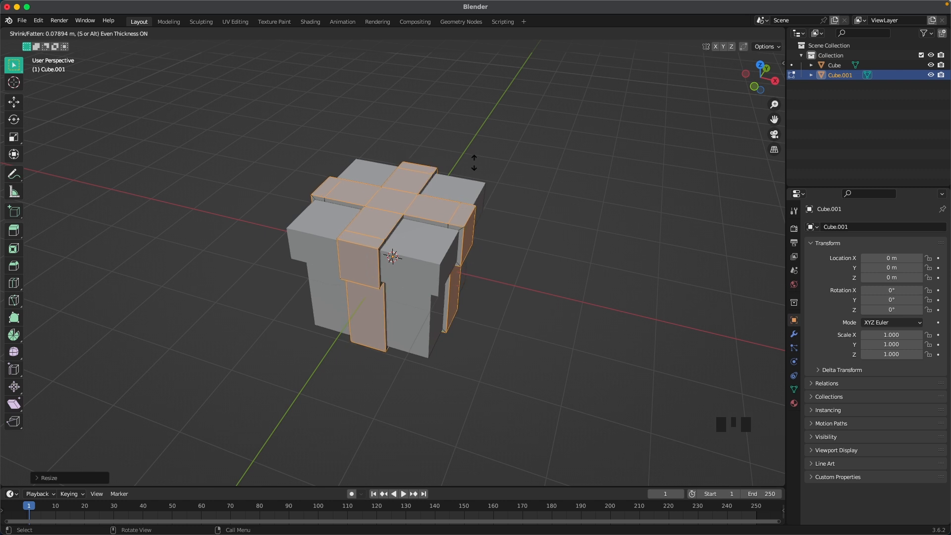
{"action": "left_click", "coordinate": [474, 163]}
{"action": "left_click", "coordinate": [528, 161]}
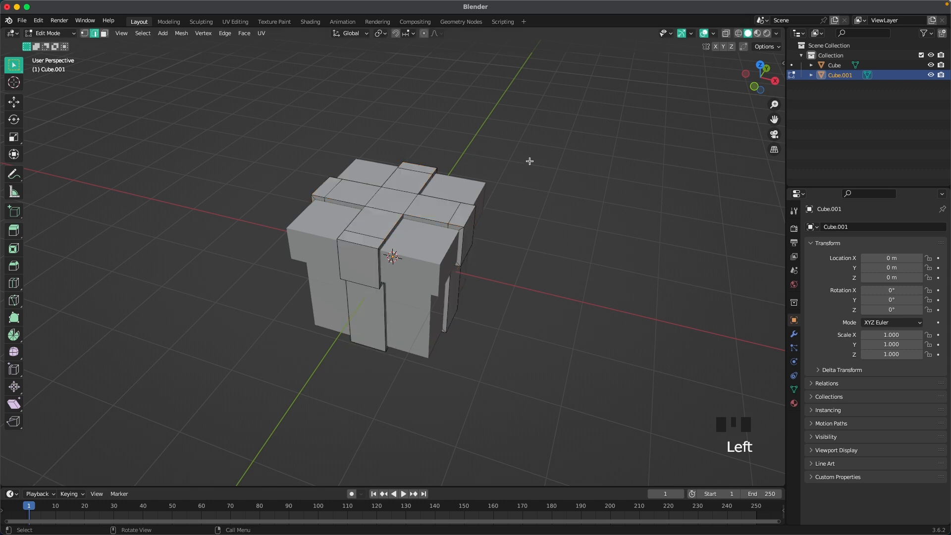
- Return to Object Mode and add a Bevel modifier to the gift box
{"action": "key", "text": "Tab"}
{"action": "scroll", "coordinate": [530, 178], "scroll_direction": "down", "scroll_amount": 1}
{"action": "middle_click_drag", "start_coordinate": [531, 180], "coordinate": [494, 198]}
{"action": "scroll", "coordinate": [435, 268], "scroll_direction": "up", "scroll_amount": 2}
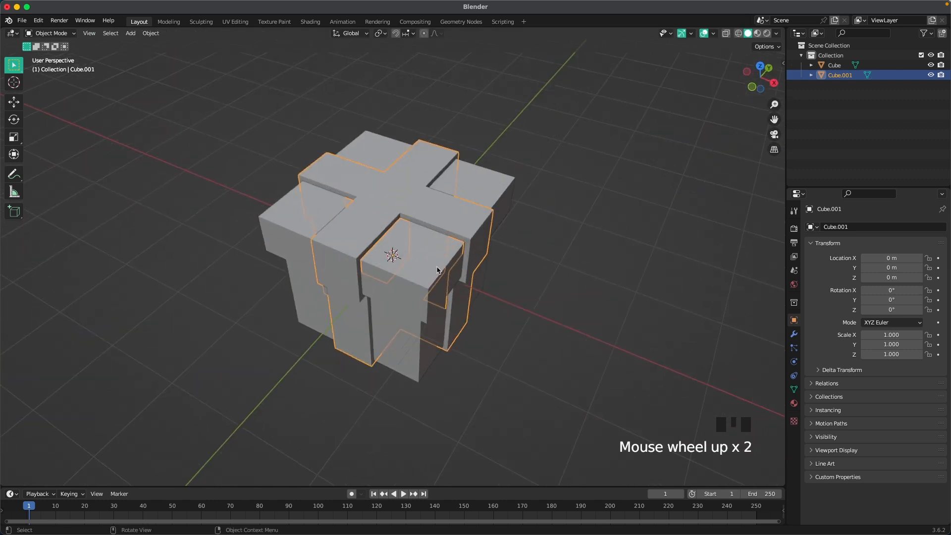
{"action": "left_click", "coordinate": [441, 268]}
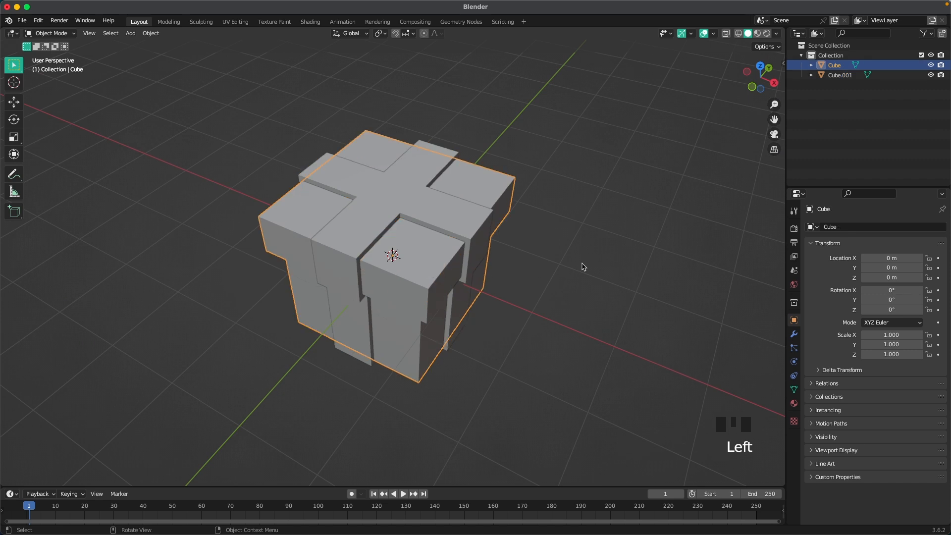
{"action": "left_click", "coordinate": [794, 334]}
{"action": "left_click", "coordinate": [826, 228]}
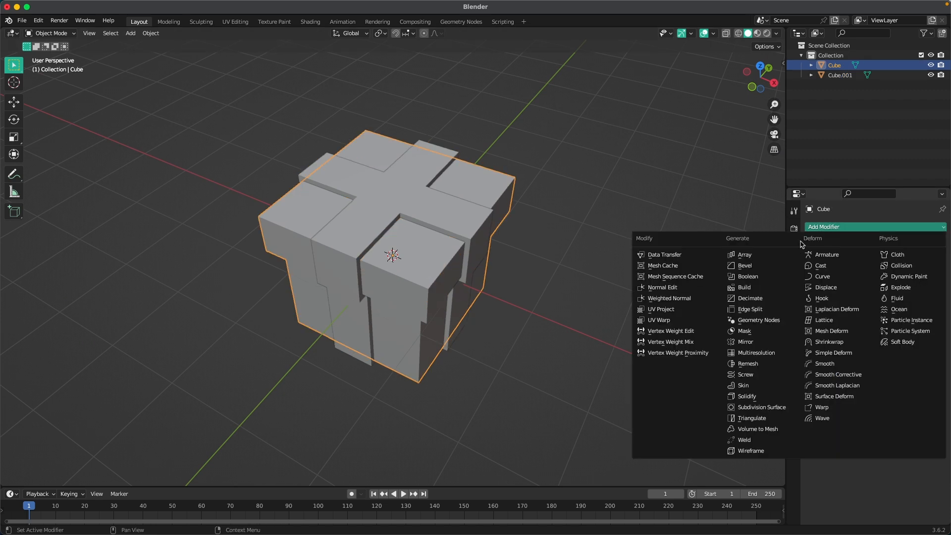
{"action": "left_click", "coordinate": [754, 265]}
- Set the box's Bevel modifier to 4 segments and an amount of 0.03 m
{"action": "scroll", "coordinate": [754, 265], "scroll_direction": "up", "scroll_amount": 4}
{"action": "left_click", "coordinate": [911, 296]}
{"action": "type", "text": "4"}
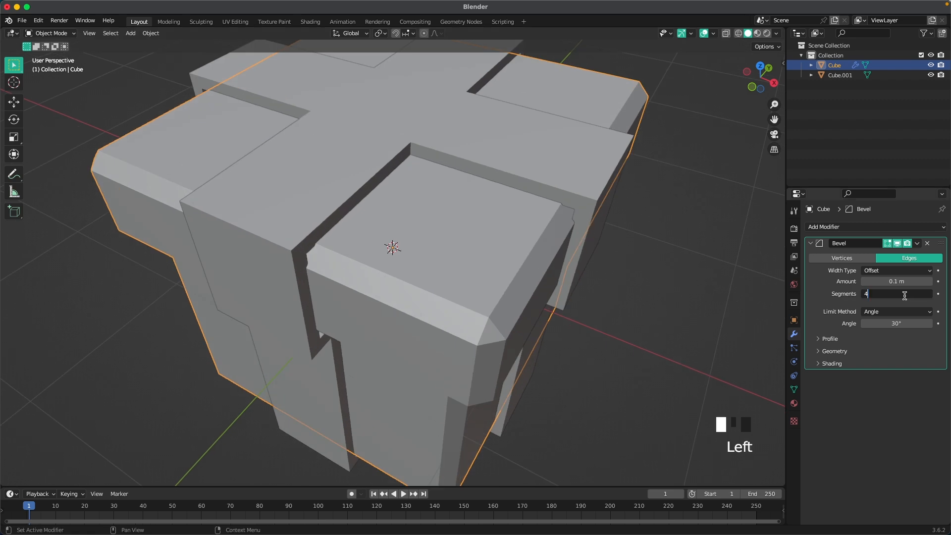
{"action": "key", "text": "Tab"}
{"action": "left_click", "coordinate": [892, 280]}
{"action": "left_click_drag", "start_coordinate": [893, 281], "coordinate": [850, 281], "text": "shift"}
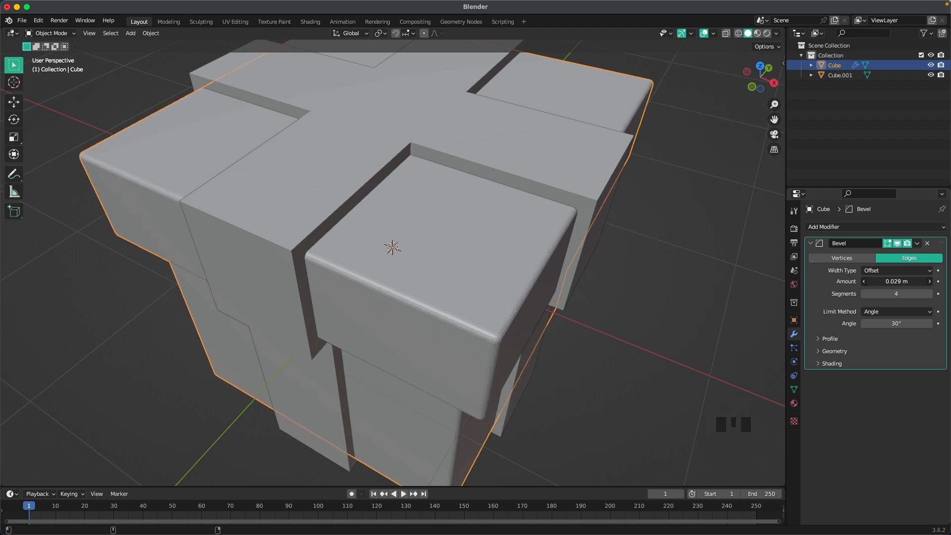
- Apply Shade Smooth to the gift box and deselect it
{"action": "left_click", "coordinate": [463, 317]}
{"action": "right_click", "coordinate": [462, 317]}
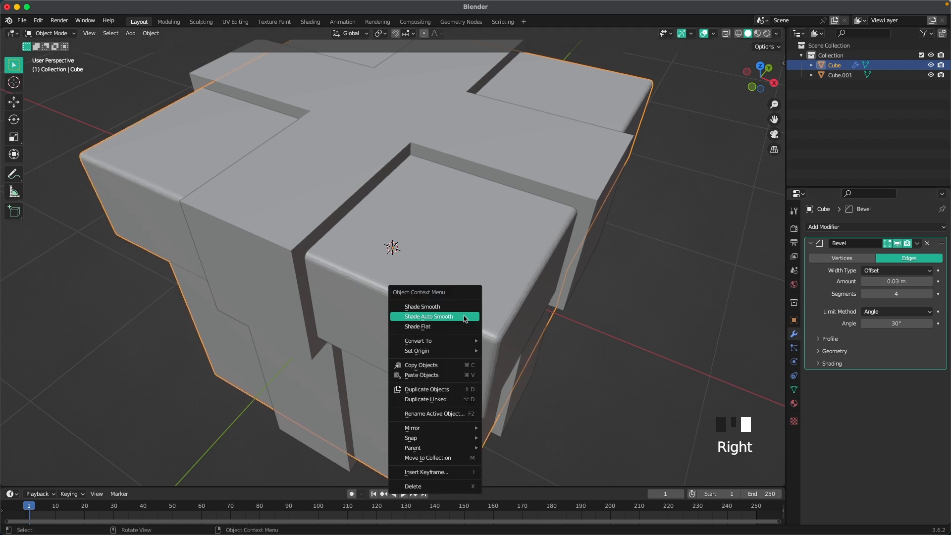
{"action": "left_click", "coordinate": [463, 307]}
{"action": "left_click", "coordinate": [586, 334]}
- Copy the gift box's Bevel modifier to the ribbon object
{"action": "left_click", "coordinate": [247, 234]}
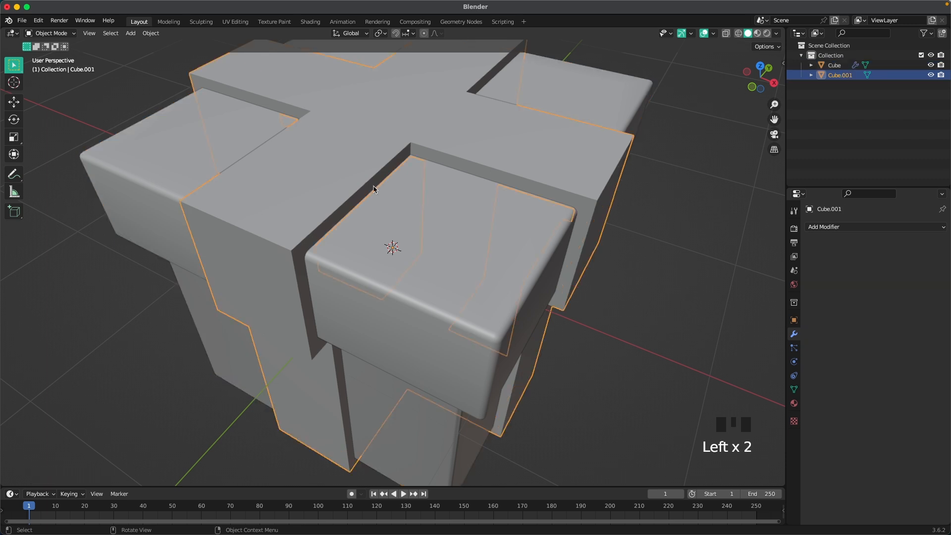
{"action": "scroll", "coordinate": [414, 283], "scroll_direction": "down", "scroll_amount": 2}
{"action": "left_click", "coordinate": [448, 293], "text": "shift"}
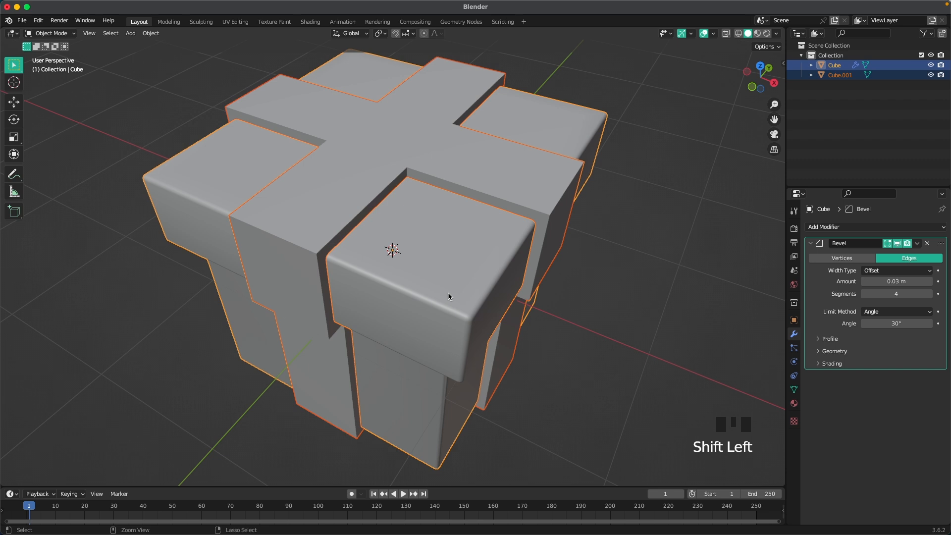
{"action": "key", "text": "ctrl+l"}
{"action": "left_click", "coordinate": [448, 296]}
{"action": "left_click", "coordinate": [684, 202]}
- Apply smooth shading to the ribbon object and deselect it
{"action": "left_click", "coordinate": [501, 174]}
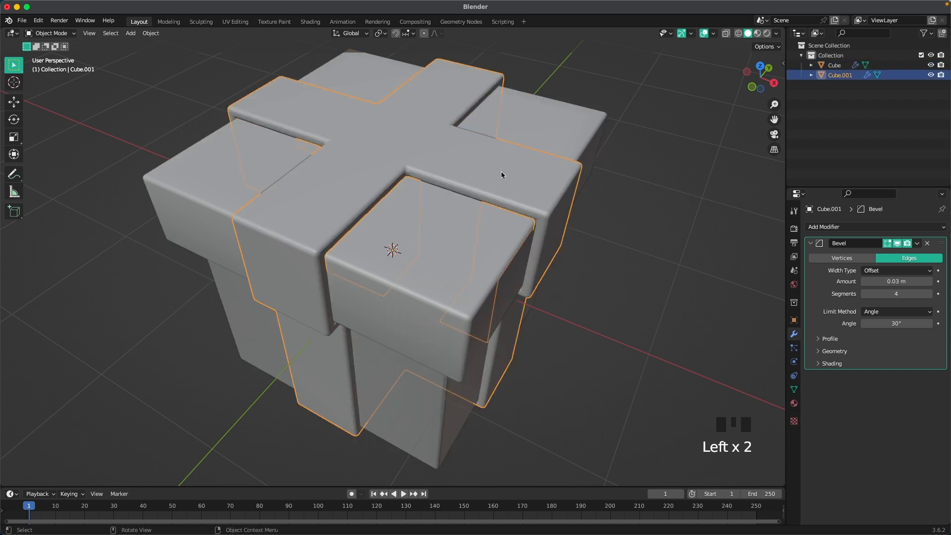
{"action": "right_click", "coordinate": [501, 174]}
{"action": "left_click", "coordinate": [613, 223]}
- Add a Rectangle curve and move it along the global X axis until it is clear of the gift box
{"action": "scroll", "coordinate": [558, 282], "scroll_direction": "down", "scroll_amount": 3}
{"action": "middle_click_drag", "start_coordinate": [558, 282], "coordinate": [461, 292]}
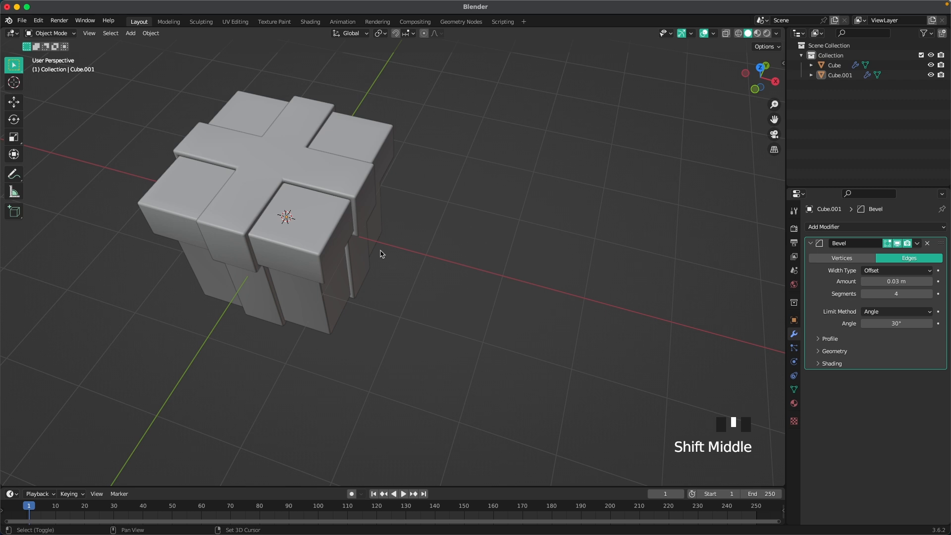
{"action": "key", "text": "shift+a"}
{"action": "mouse_move", "coordinate": [364, 159]}
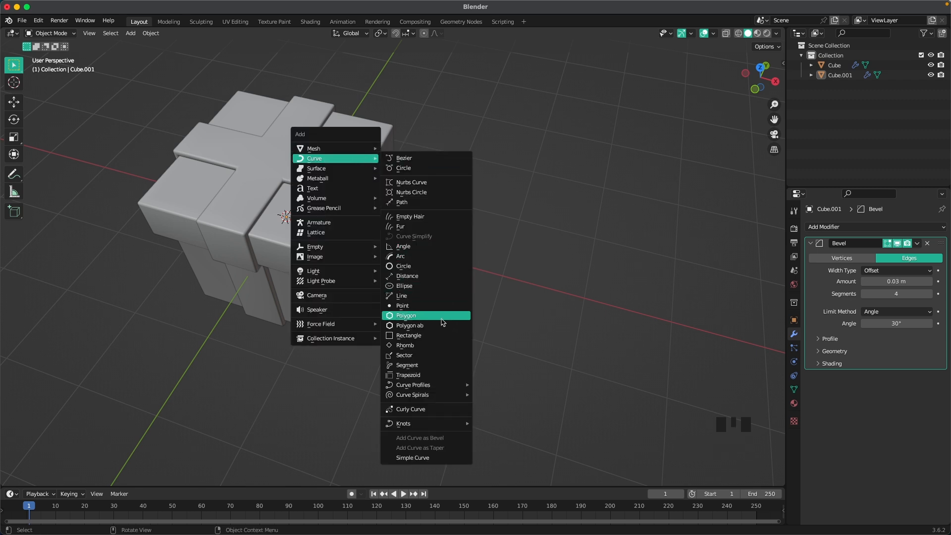
{"action": "left_click", "coordinate": [436, 335]}
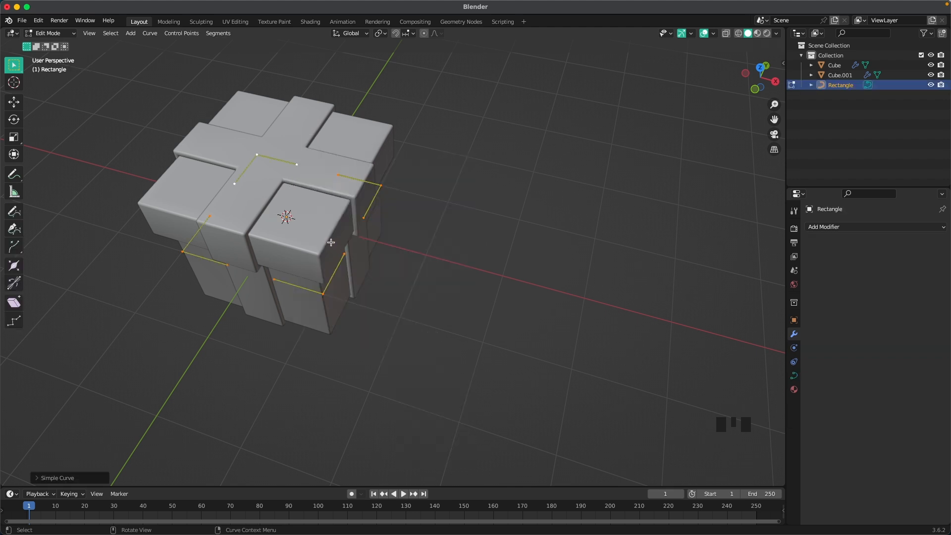
{"action": "scroll", "coordinate": [331, 242], "scroll_direction": "down", "scroll_amount": 2}
{"action": "key", "text": "Tab"}
{"action": "key", "text": "g"}
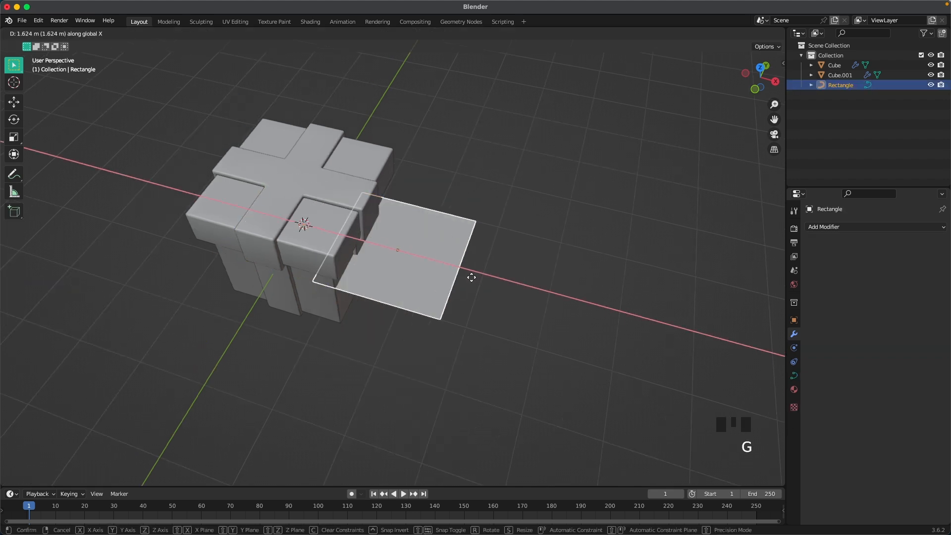
{"action": "left_click", "coordinate": [592, 312]}
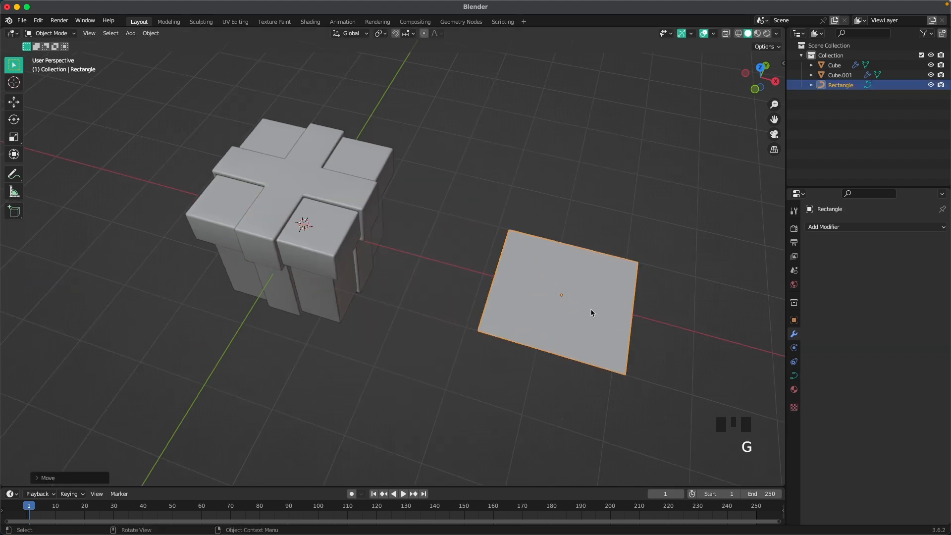
{"action": "left_click", "coordinate": [485, 225]}
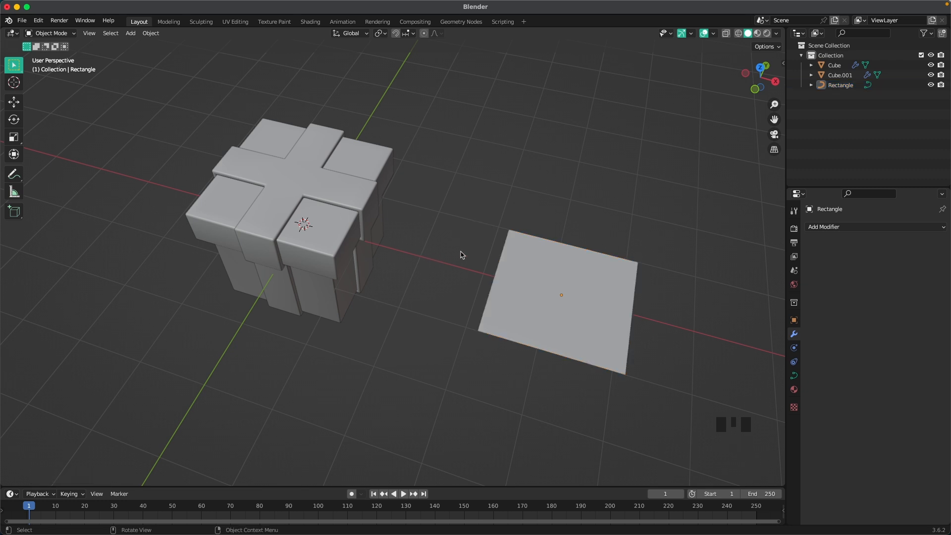
- Add a Path curve at the gift box while viewing the scene from the front
{"action": "key", "text": "grave"}
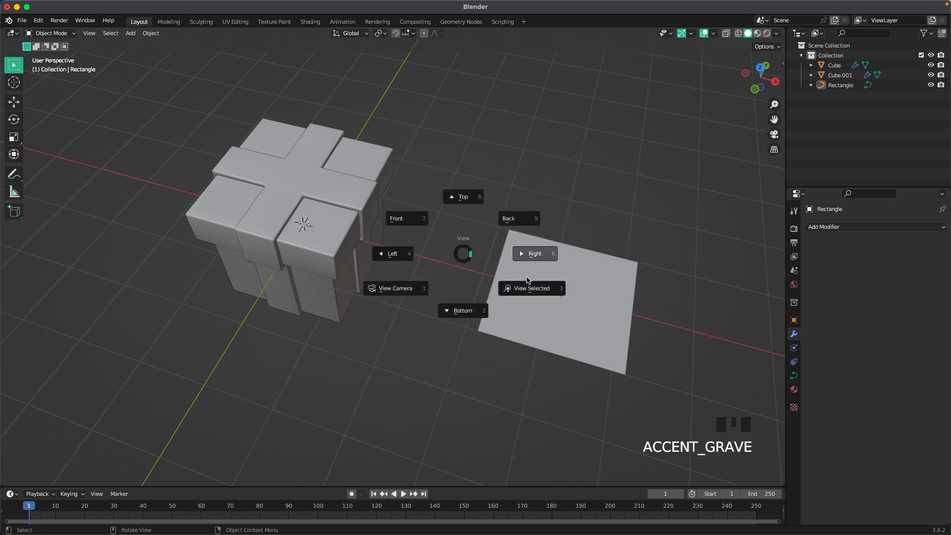
{"action": "left_click", "coordinate": [412, 225]}
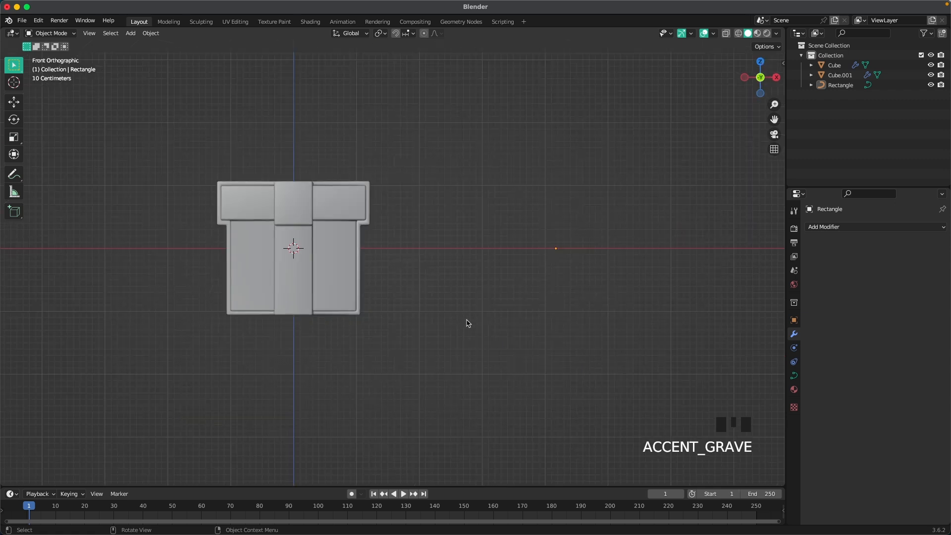
{"action": "middle_click_drag", "start_coordinate": [370, 266], "coordinate": [418, 297], "text": "shift"}
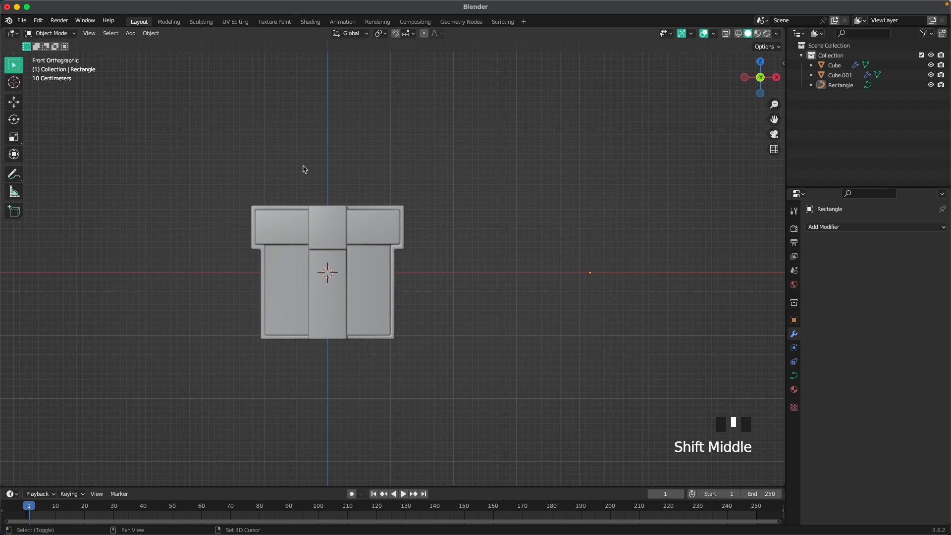
{"action": "key", "text": "shift+a"}
{"action": "mouse_move", "coordinate": [304, 169]}
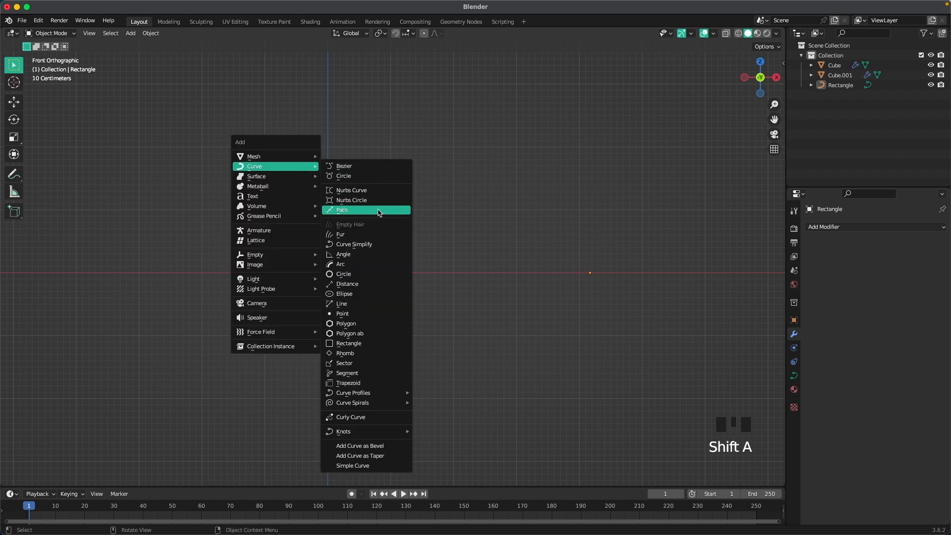
{"action": "left_click", "coordinate": [380, 210]}
{"action": "scroll", "coordinate": [328, 237], "scroll_direction": "up", "scroll_amount": 2}
- Move all the path's control points so one end rests on the middle of the lid's top surface
{"action": "key", "text": "Tab"}
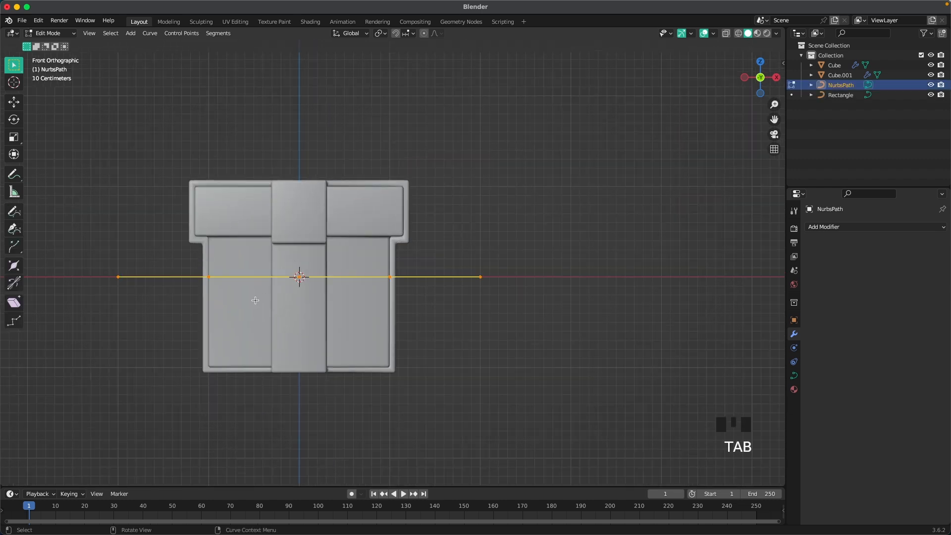
{"action": "key", "text": "g"}
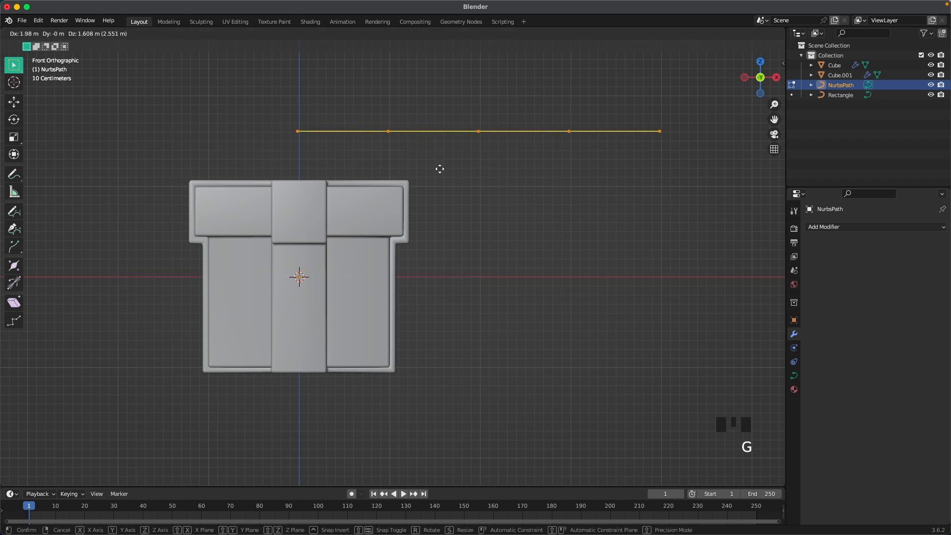
{"action": "left_click", "coordinate": [443, 216]}
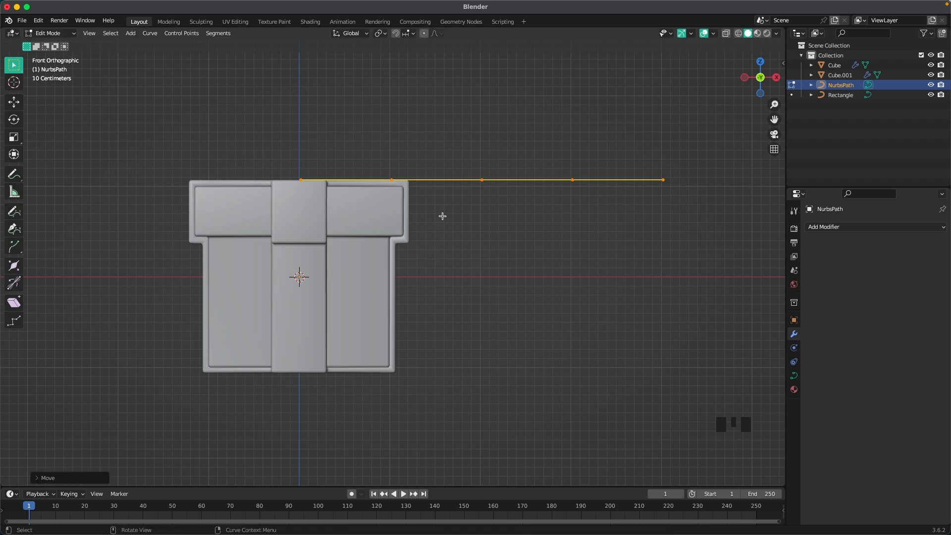
- Raise the path's middle control point and fold its two outer points back over the lid to start a bow loop
{"action": "left_click", "coordinate": [494, 200]}
{"action": "key", "text": "g"}
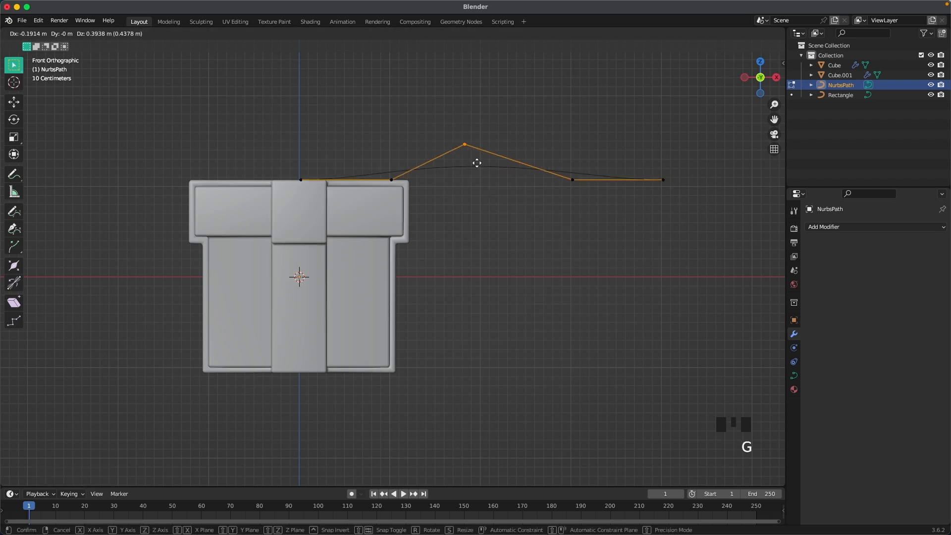
{"action": "left_click", "coordinate": [524, 135]}
{"action": "key", "text": "g"}
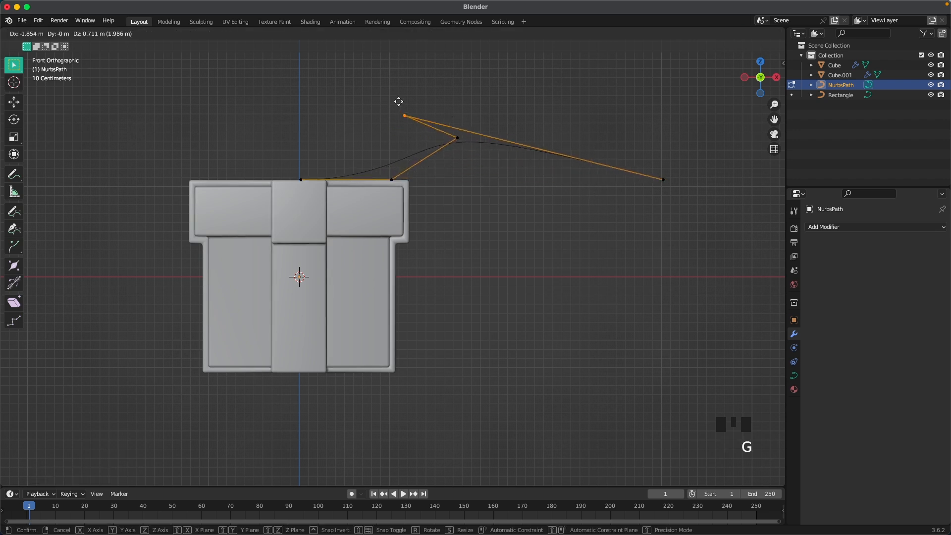
{"action": "left_click", "coordinate": [404, 101]}
{"action": "left_click", "coordinate": [654, 174]}
{"action": "key", "text": "g"}
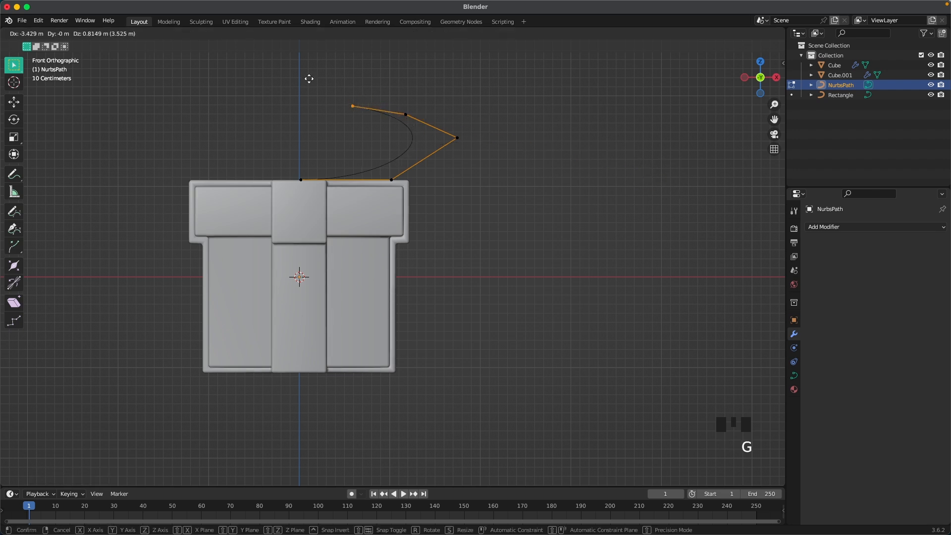
{"action": "left_click", "coordinate": [314, 92]}
- Extrude the path's free end down to its starting point at the lid's centre to close the loop
{"action": "key", "text": "e"}
{"action": "left_click", "coordinate": [260, 147]}
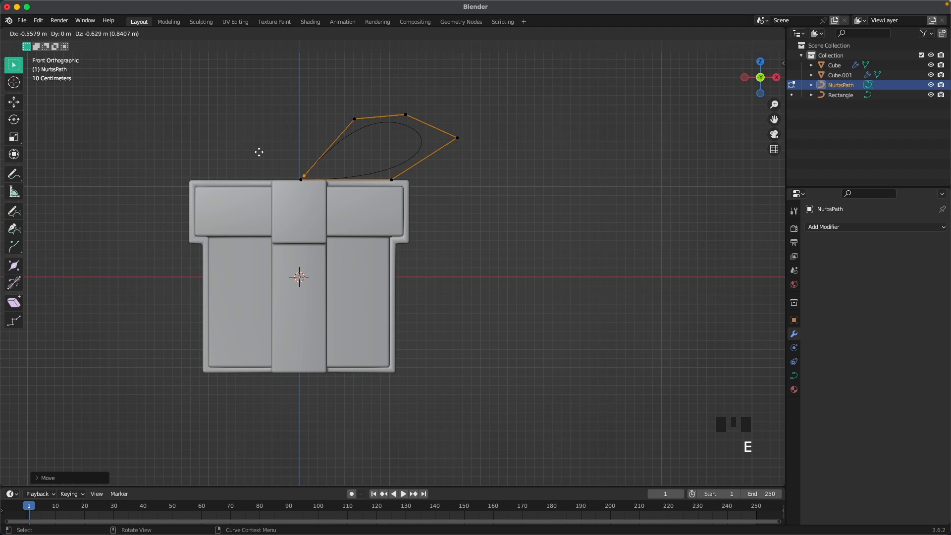
{"action": "left_click", "coordinate": [256, 156]}
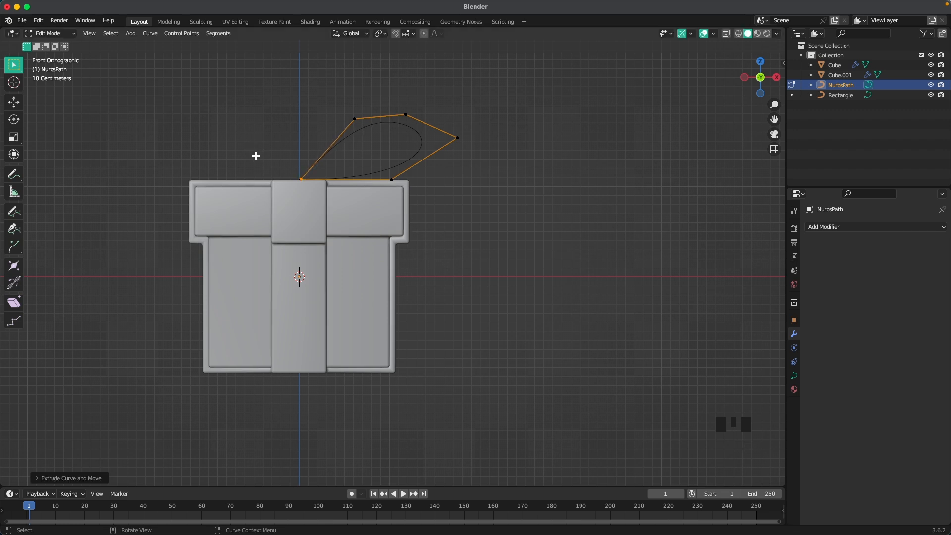
- Lower the loop's control point next to the end toward the lid and pull the top control point up and inward
{"action": "left_click_drag", "start_coordinate": [336, 108], "coordinate": [373, 135]}
{"action": "key", "text": "g"}
{"action": "left_click", "coordinate": [367, 179]}
{"action": "middle_click_drag", "start_coordinate": [418, 186], "coordinate": [437, 234], "text": "shift"}
{"action": "scroll", "coordinate": [444, 167], "scroll_direction": "up", "scroll_amount": 2}
{"action": "middle_click_drag", "start_coordinate": [444, 168], "coordinate": [450, 219], "text": "shift"}
{"action": "left_click", "coordinate": [453, 187]}
{"action": "key", "text": "g"}
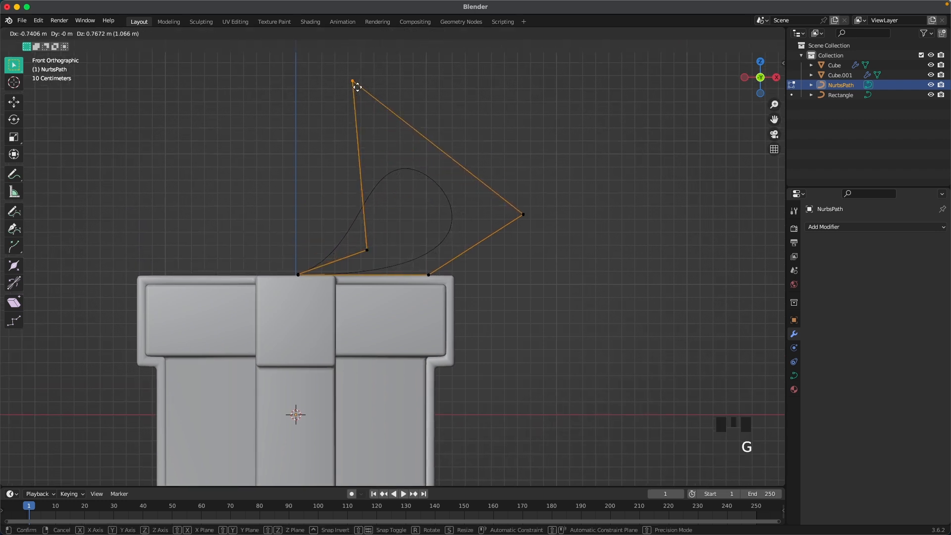
{"action": "left_click", "coordinate": [356, 84]}
- Widen the loop by moving its outermost control point outward and the lower control point outward along the global X axis
{"action": "left_click", "coordinate": [515, 228]}
{"action": "key", "text": "g"}
{"action": "left_click", "coordinate": [577, 214]}
{"action": "left_click", "coordinate": [426, 263]}
{"action": "key", "text": "g"}
{"action": "key", "text": "x"}
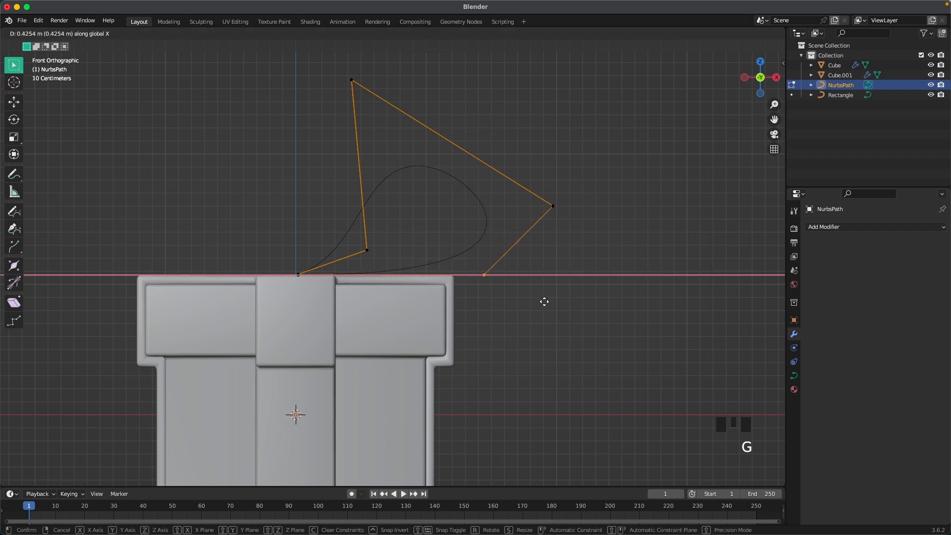
{"action": "left_click", "coordinate": [542, 301]}
- Nudge the loop's top control point upward and move the inner control point outward, closer to the lid
{"action": "key", "text": "g"}
{"action": "left_click", "coordinate": [403, 99]}
{"action": "left_click", "coordinate": [368, 249]}
{"action": "key", "text": "g"}
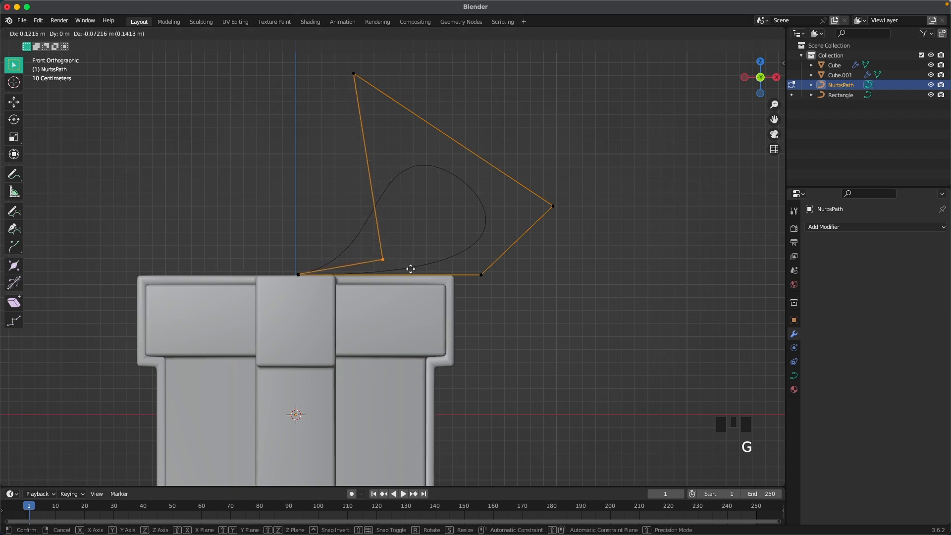
{"action": "left_click", "coordinate": [422, 272]}
- Raise the loop's outermost control point and shift the top control point toward the box's centre axis
{"action": "left_click", "coordinate": [572, 209]}
{"action": "key", "text": "g"}
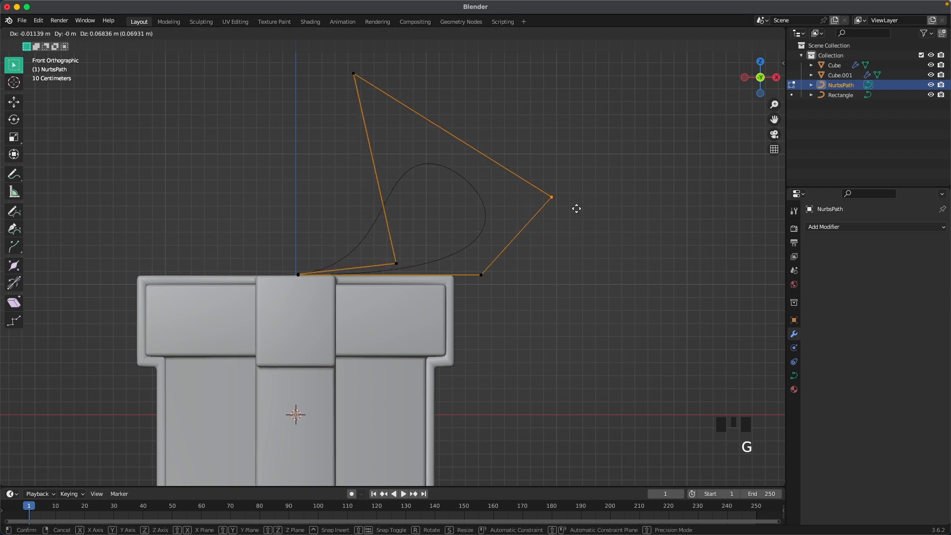
{"action": "left_click", "coordinate": [572, 192]}
{"action": "left_click", "coordinate": [331, 63]}
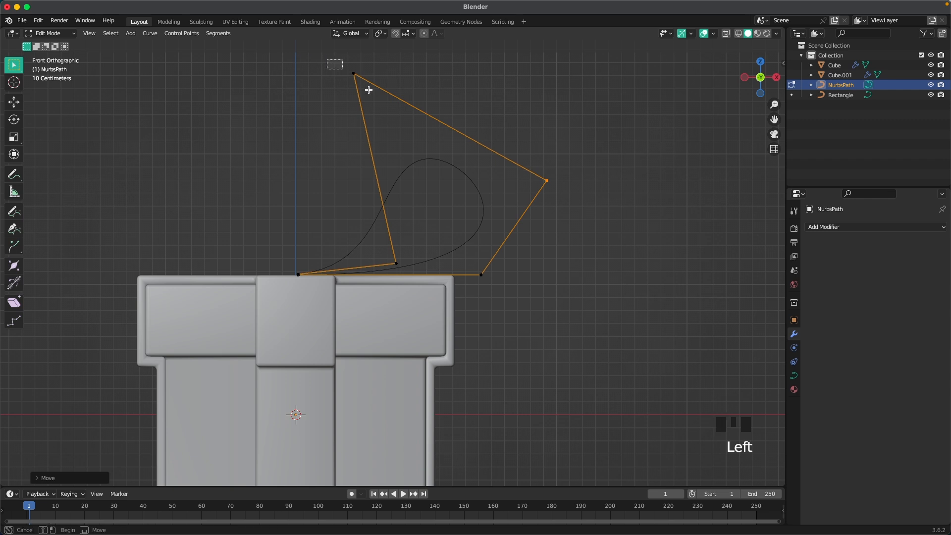
{"action": "key", "text": "g"}
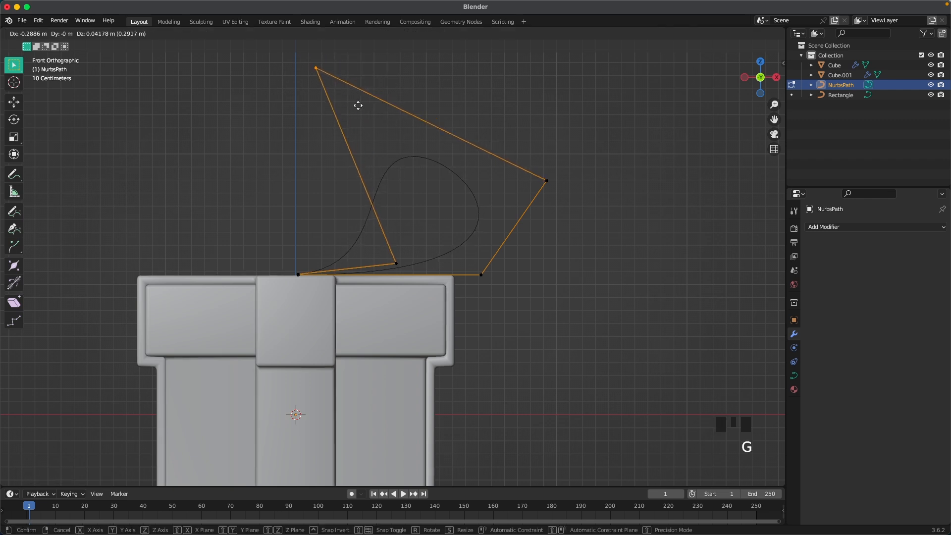
{"action": "left_click", "coordinate": [363, 106]}
- Set the path's bevel type to Object and pick the Rectangle curve as its bevel object
{"action": "scroll", "coordinate": [566, 271], "scroll_direction": "down", "scroll_amount": 2}
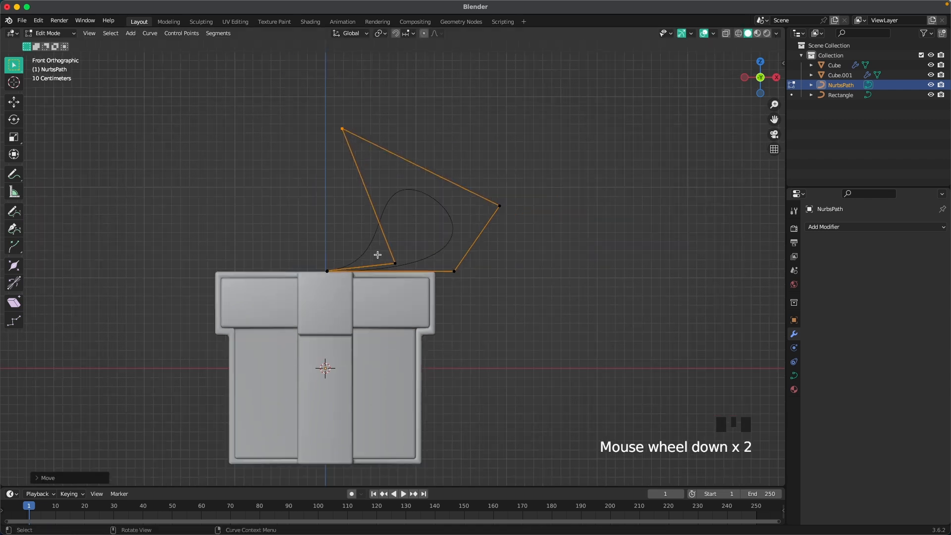
{"action": "middle_click_drag", "start_coordinate": [378, 256], "coordinate": [400, 277]}
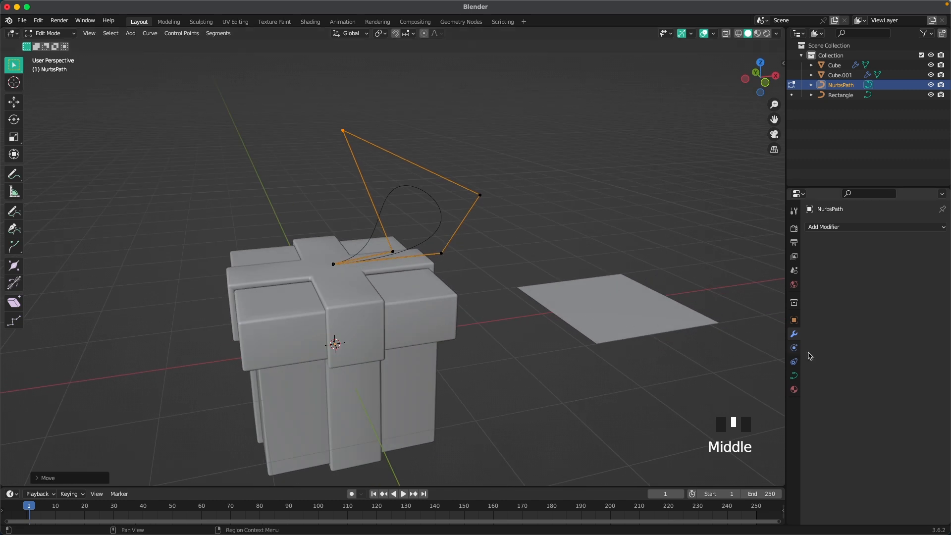
{"action": "left_click", "coordinate": [797, 378]}
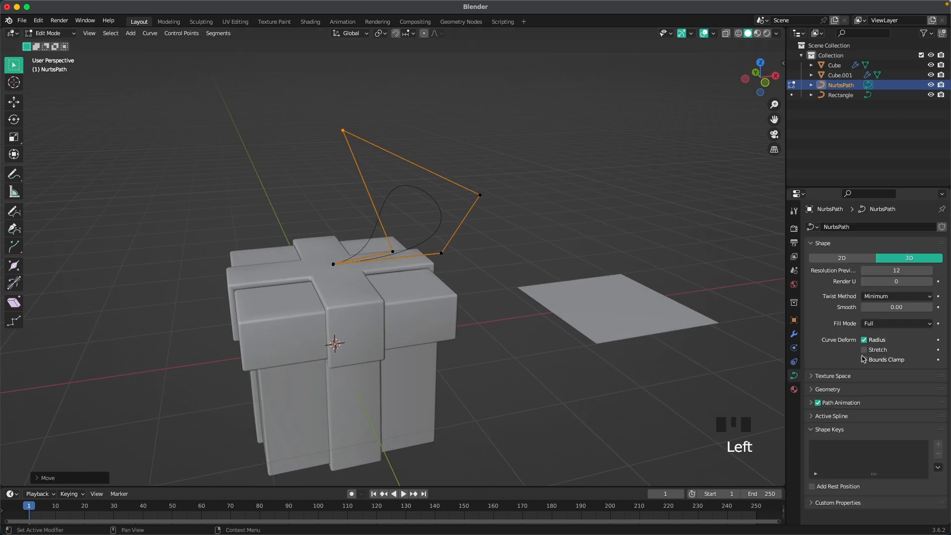
{"action": "left_click", "coordinate": [812, 390]}
{"action": "scroll", "coordinate": [842, 357], "scroll_direction": "down", "scroll_amount": 4}
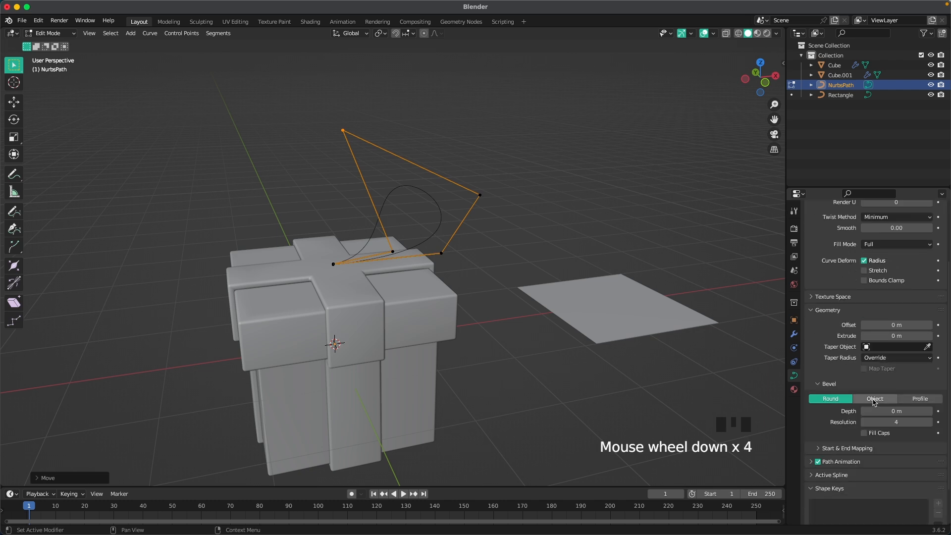
{"action": "left_click", "coordinate": [874, 399]}
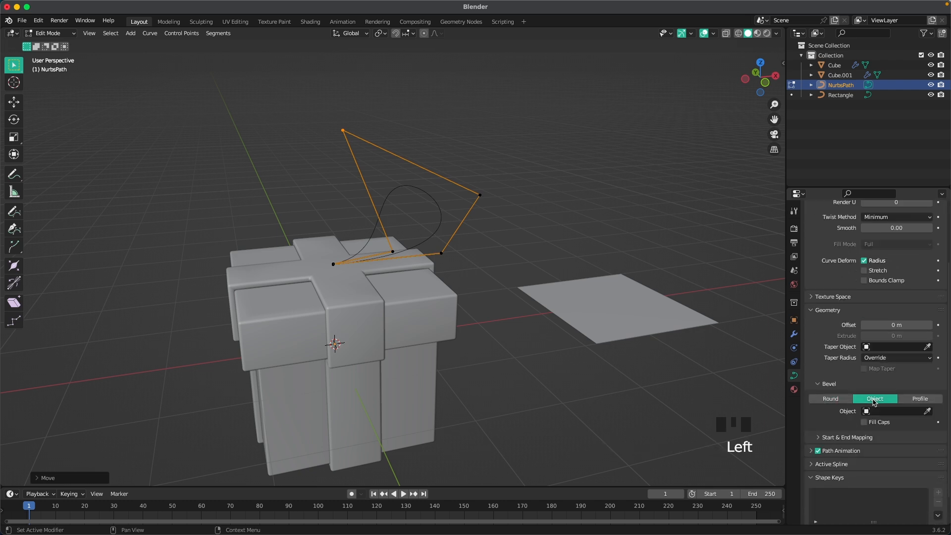
{"action": "left_click", "coordinate": [928, 411]}
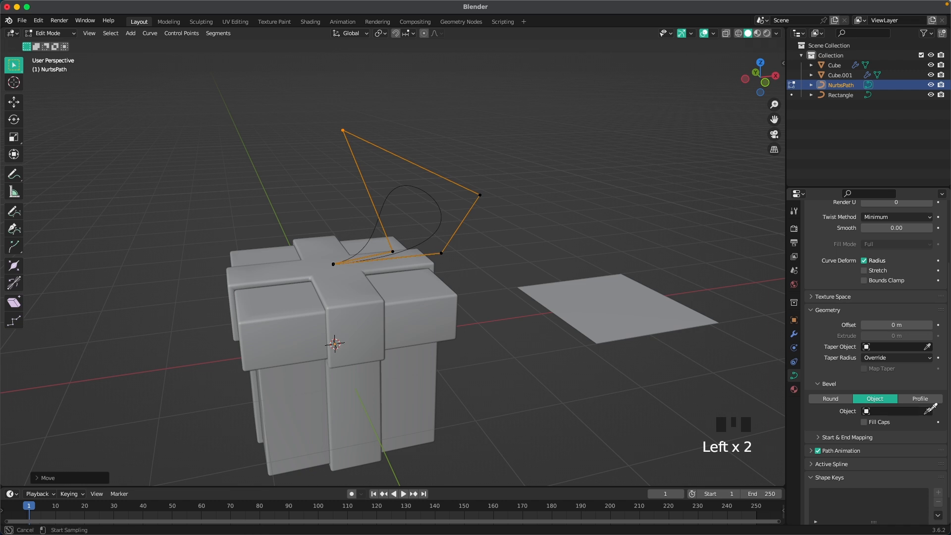
{"action": "left_click", "coordinate": [623, 298]}
{"action": "left_click", "coordinate": [628, 320]}
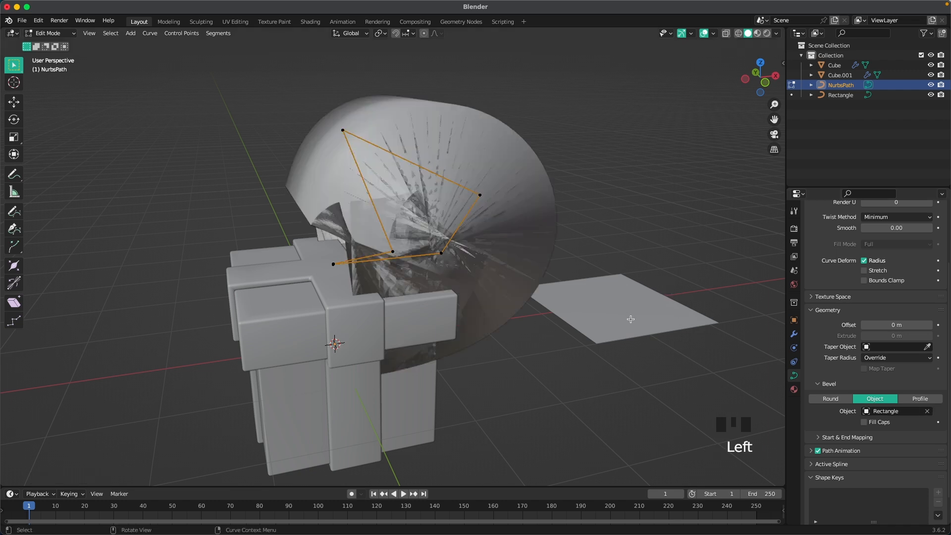
- Leave Edit Mode, select the Rectangle curve and scale it down uniformly to slim the bow loop
{"action": "key", "text": "Tab"}
{"action": "middle_click_drag", "start_coordinate": [515, 335], "coordinate": [564, 345]}
{"action": "middle_click_drag", "start_coordinate": [637, 347], "coordinate": [586, 302], "text": "shift"}
{"action": "left_click", "coordinate": [518, 289]}
{"action": "key", "text": "s"}
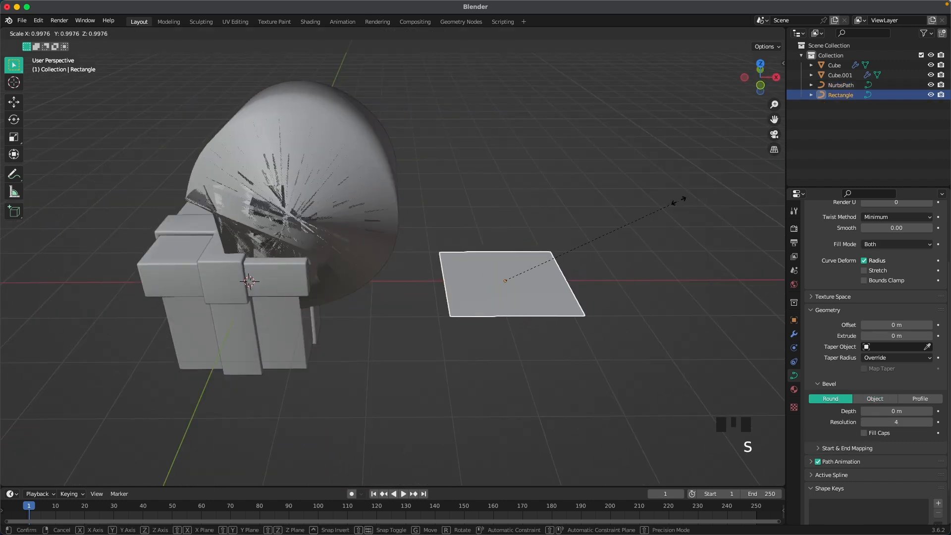
{"action": "left_click", "coordinate": [553, 256]}
- Flatten the Rectangle curve along the global Y axis and shrink it further uniformly
{"action": "key", "text": "s"}
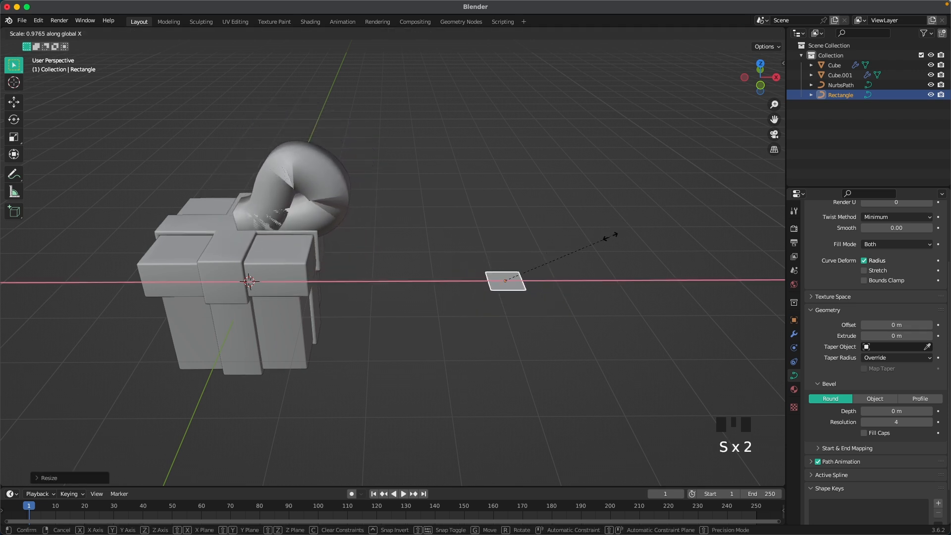
{"action": "key", "text": "y"}
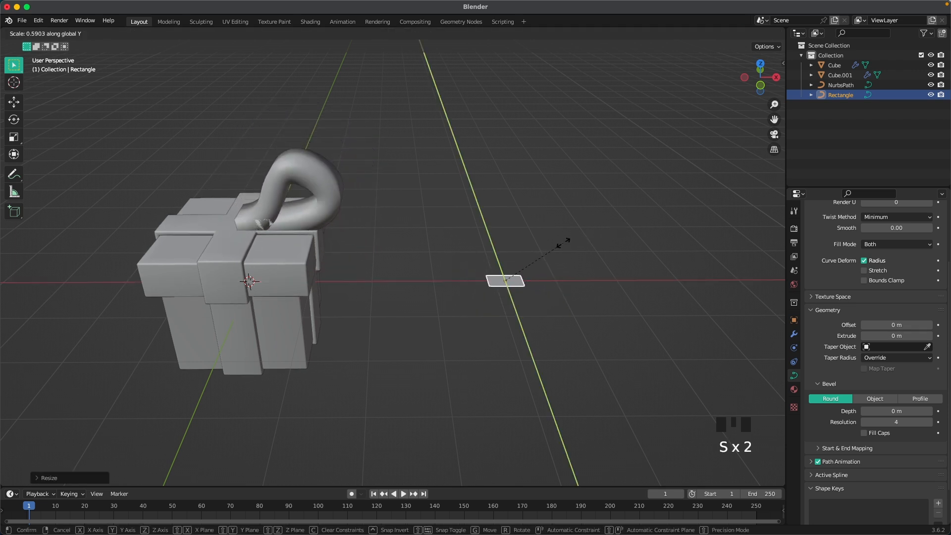
{"action": "left_click", "coordinate": [523, 249]}
{"action": "key", "text": "s"}
{"action": "left_click", "coordinate": [474, 260]}
- Scale the Rectangle curve along the global X axis by about 1.59 to widen the bow loop's band
{"action": "middle_click_drag", "start_coordinate": [318, 229], "coordinate": [426, 267]}
{"action": "middle_click_drag", "start_coordinate": [427, 268], "coordinate": [437, 238], "text": "shift"}
{"action": "middle_click_drag", "start_coordinate": [495, 307], "coordinate": [495, 289]}
{"action": "key", "text": "s"}
{"action": "key", "text": "x"}
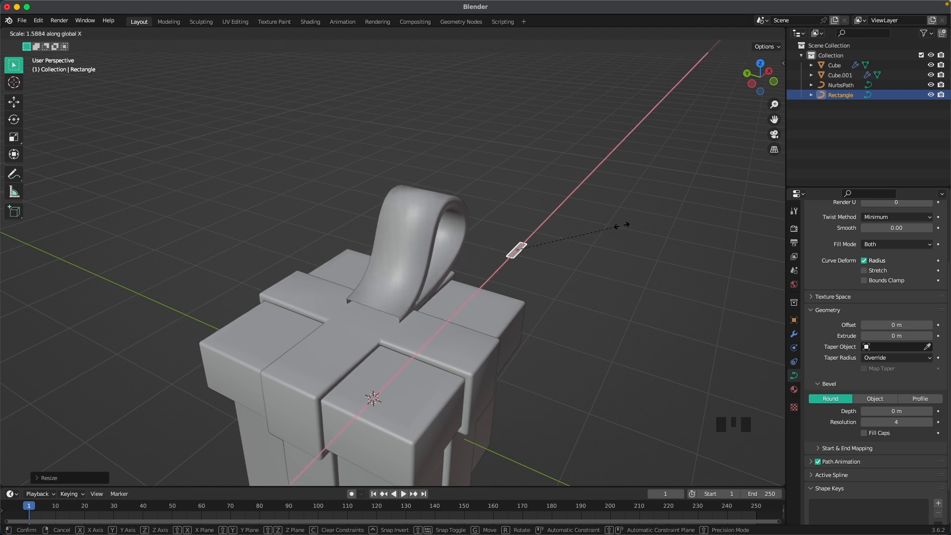
{"action": "left_click", "coordinate": [620, 227]}
- Scale the Rectangle curve along the global Y axis by about 0.65 to thin the bow loop's band
{"action": "middle_click_drag", "start_coordinate": [444, 336], "coordinate": [457, 311]}
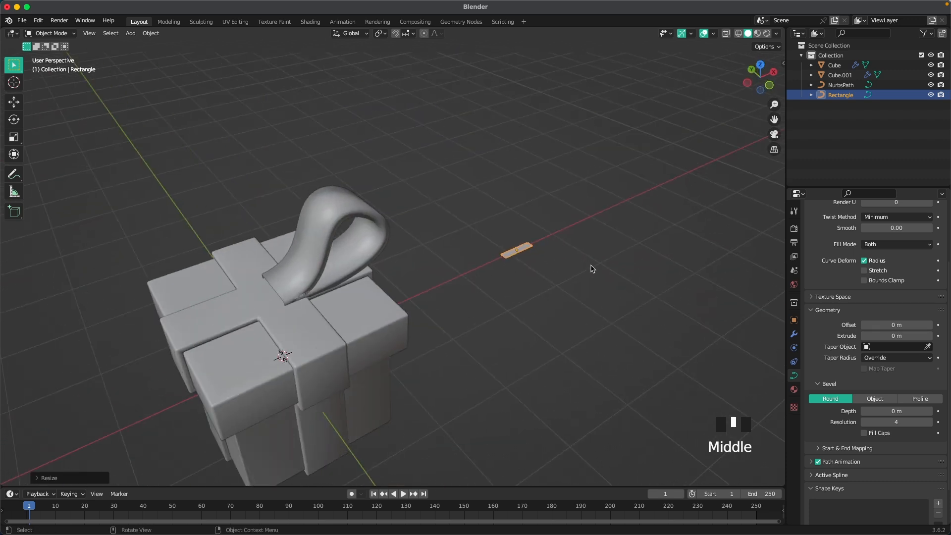
{"action": "key", "text": "s"}
{"action": "key", "text": "y"}
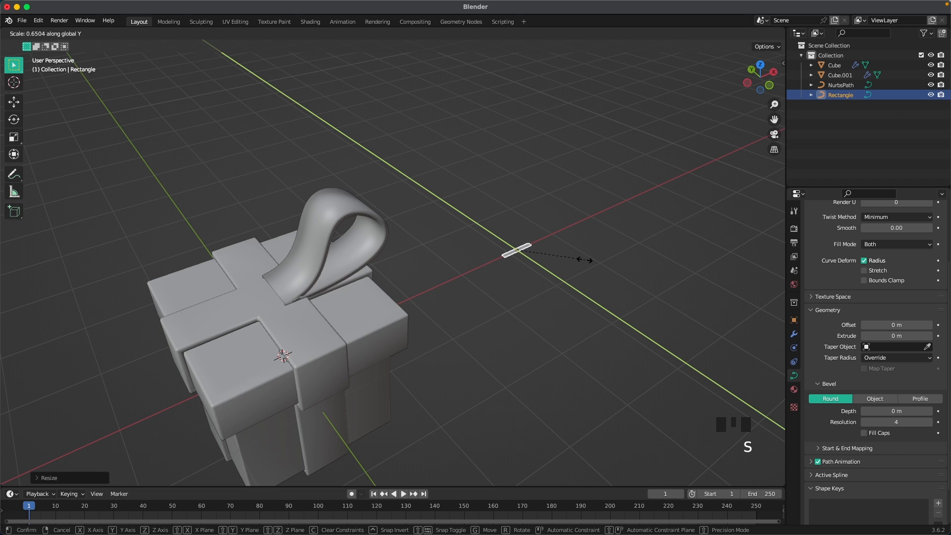
{"action": "left_click", "coordinate": [577, 261]}
{"action": "key", "text": "Tab"}
{"action": "key", "text": "Tab"}
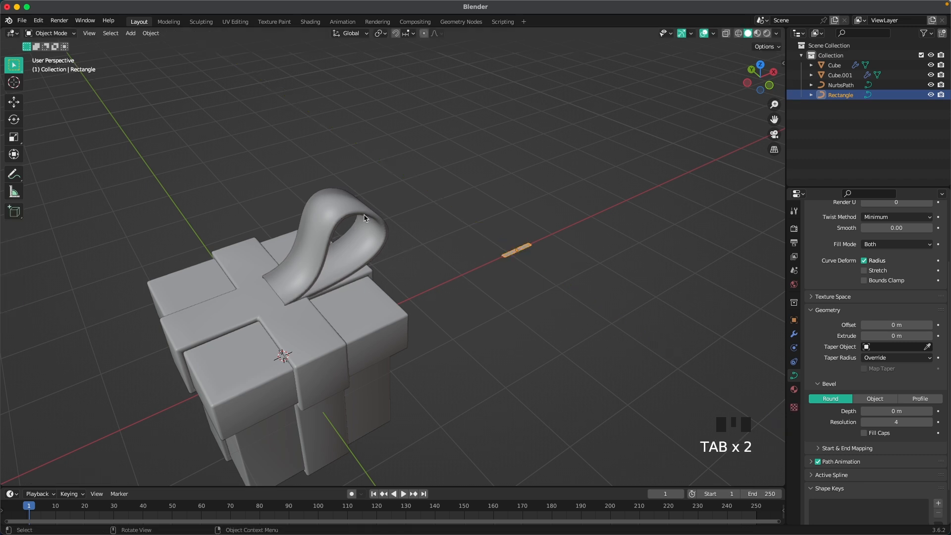
- Add a level 2 Subdivision Surface modifier to the bow loop path
{"action": "left_click", "coordinate": [369, 241]}
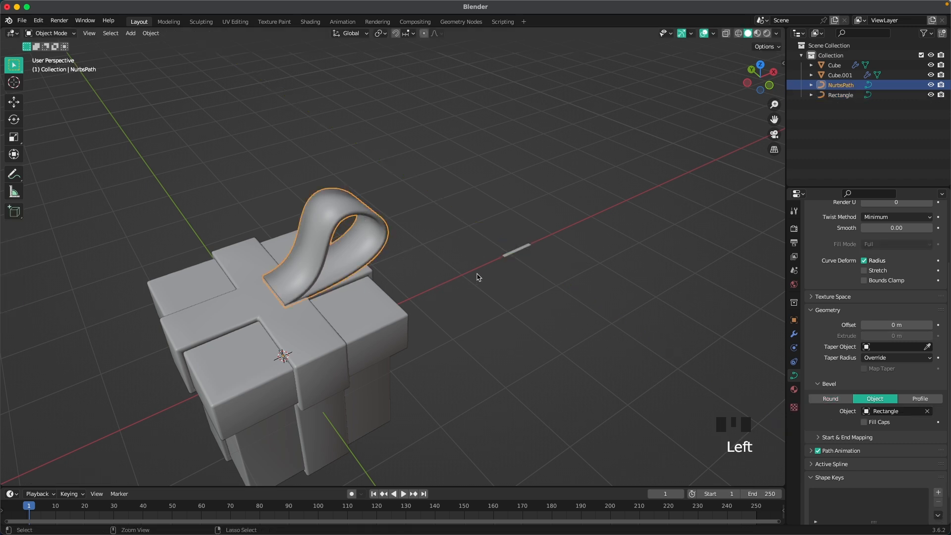
{"action": "key", "text": "ctrl+2"}
{"action": "middle_click_drag", "start_coordinate": [424, 279], "coordinate": [520, 283], "text": "shift"}
{"action": "scroll", "coordinate": [520, 304], "scroll_direction": "up", "scroll_amount": 2}
{"action": "middle_click_drag", "start_coordinate": [569, 310], "coordinate": [542, 289], "text": "shift"}
- Scale the Rectangle curve's points up along the global Y axis in Edit Mode to thicken the bow loop's band
{"action": "left_click", "coordinate": [641, 343]}
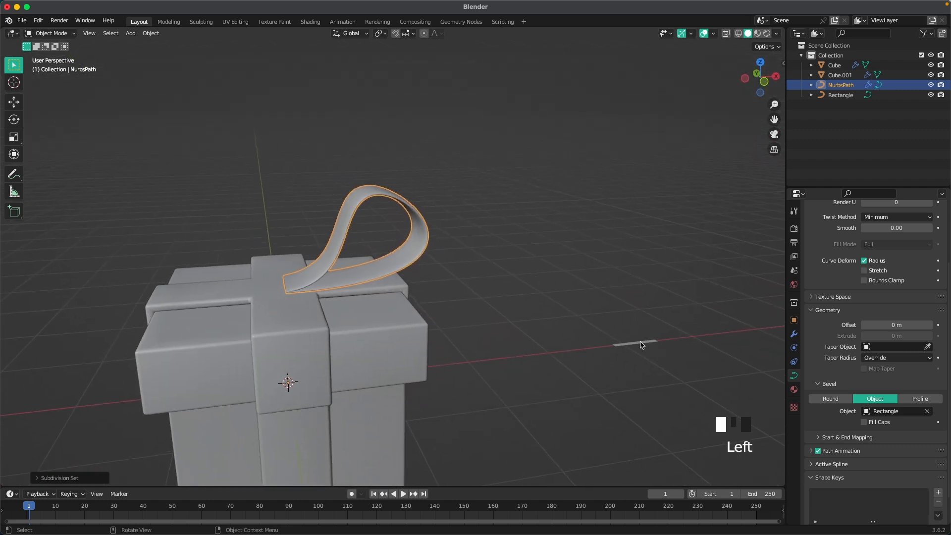
{"action": "scroll", "coordinate": [644, 330], "scroll_direction": "up", "scroll_amount": 2}
{"action": "key", "text": "Tab"}
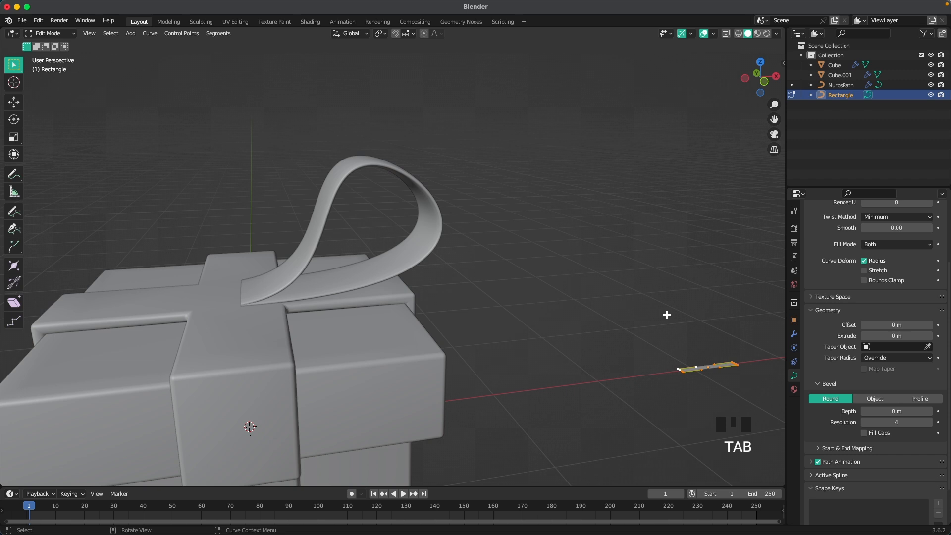
{"action": "key", "text": "s"}
{"action": "key", "text": "y"}
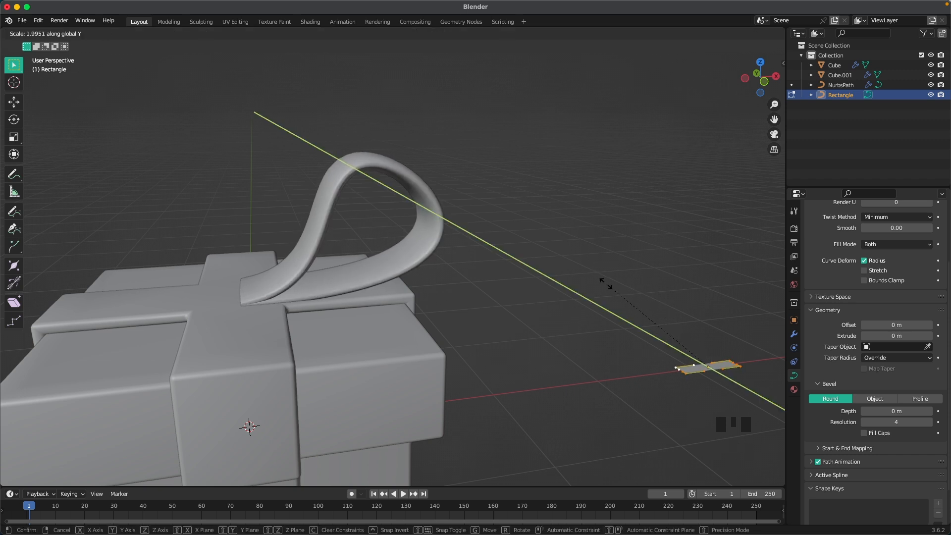
{"action": "left_click", "coordinate": [539, 282]}
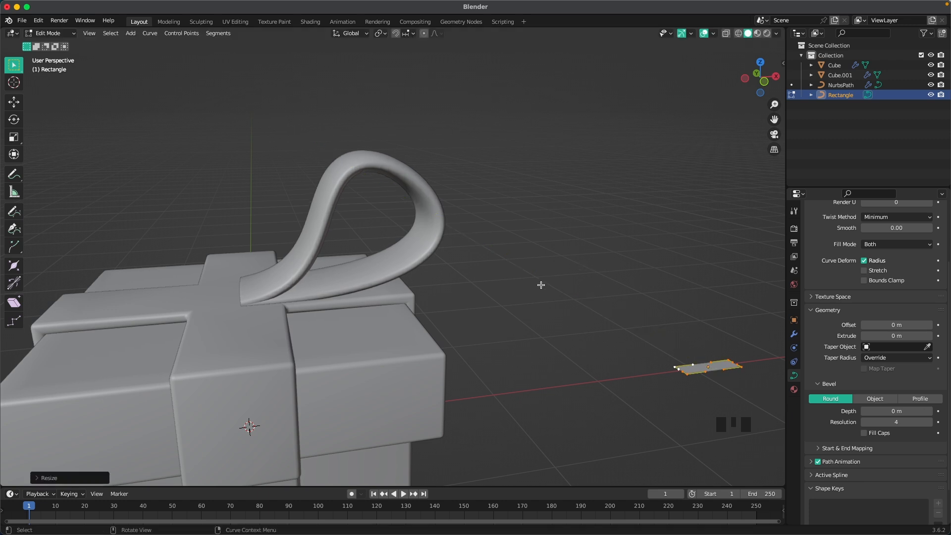
{"action": "key", "text": "Tab"}
{"action": "left_click", "coordinate": [538, 315]}
{"action": "scroll", "coordinate": [539, 316], "scroll_direction": "down", "scroll_amount": 3}
{"action": "middle_click_drag", "start_coordinate": [538, 316], "coordinate": [557, 341]}
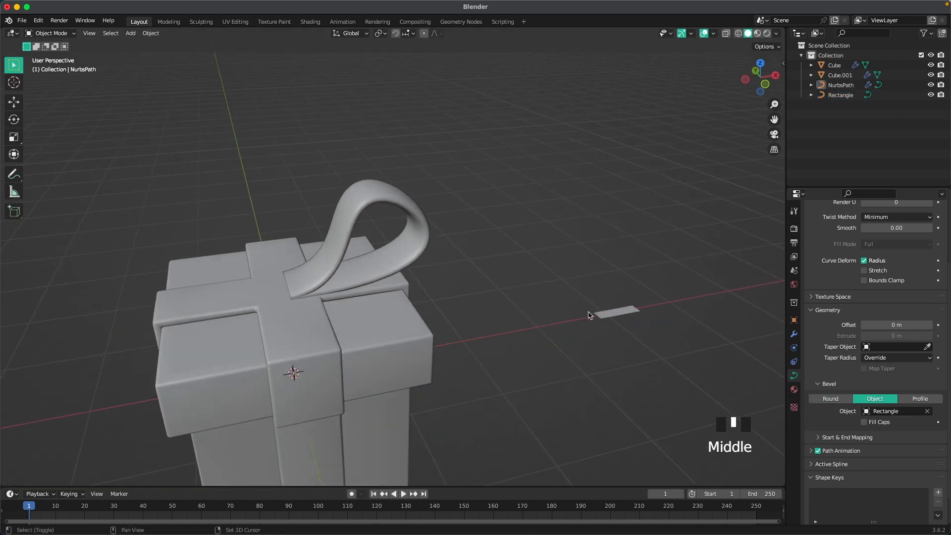
{"action": "mouse_move", "coordinate": [632, 338]}
{"action": "middle_mouse_down", "text": "shift"}
{"action": "mouse_move", "coordinate": [619, 314]}
{"action": "mouse_move", "coordinate": [635, 335]}
{"action": "mouse_move", "coordinate": [524, 278]}
{"action": "mouse_move", "coordinate": [619, 346]}
{"action": "middle_mouse_up", "text": "shift"}
{"action": "scroll", "coordinate": [620, 349], "scroll_direction": "down", "scroll_amount": 2}
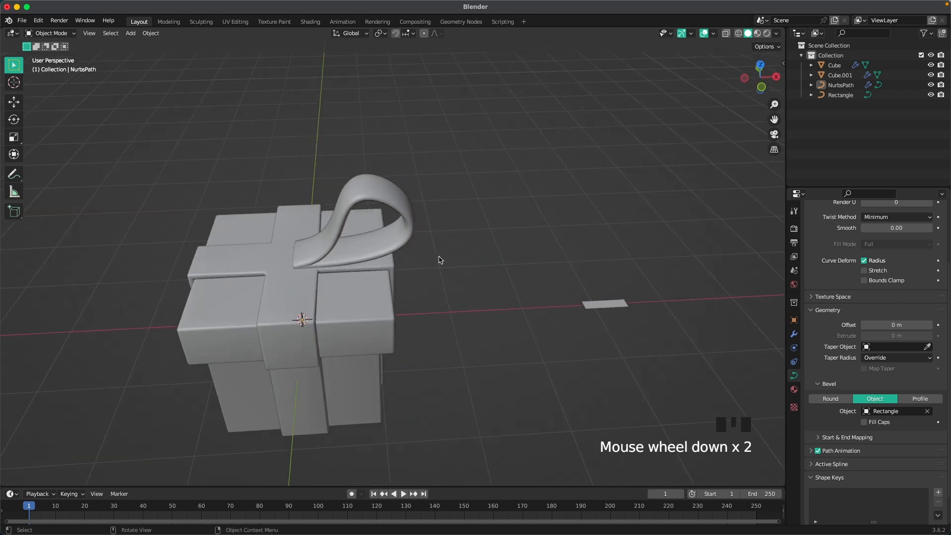
- Hide the Rectangle curve in the viewport and disable it in renders
{"action": "left_click", "coordinate": [403, 216]}
{"action": "right_click", "coordinate": [403, 216]}
{"action": "left_click", "coordinate": [604, 303]}
{"action": "key", "text": "h"}
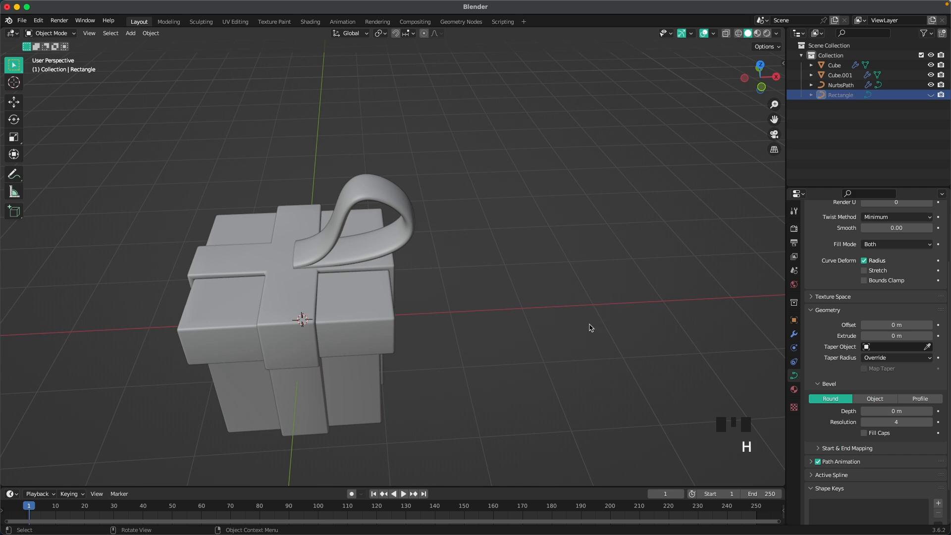
{"action": "left_click", "coordinate": [940, 95]}
- Select the bow loop path and set the transform pivot point to 3D Cursor
{"action": "middle_click_drag", "start_coordinate": [471, 310], "coordinate": [569, 294], "text": "shift"}
{"action": "left_click", "coordinate": [437, 195]}
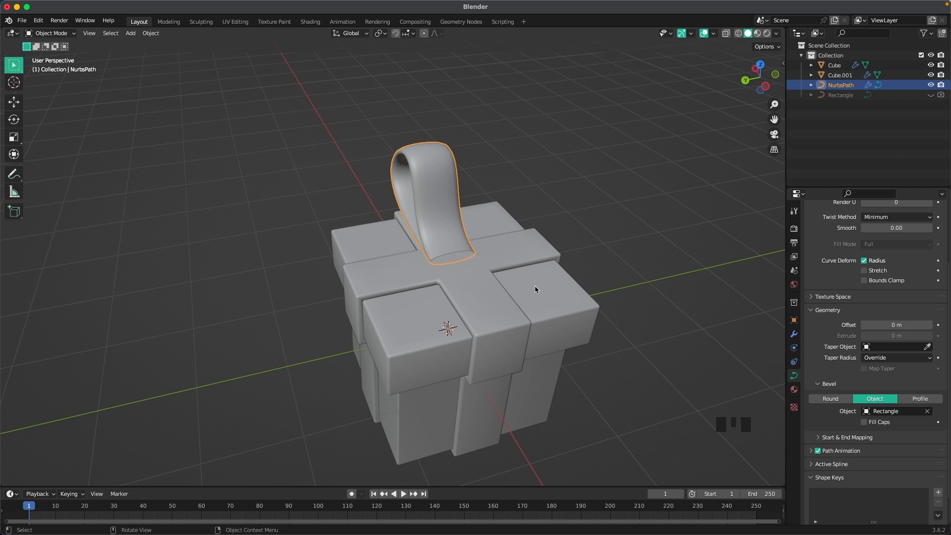
{"action": "key", "text": "period"}
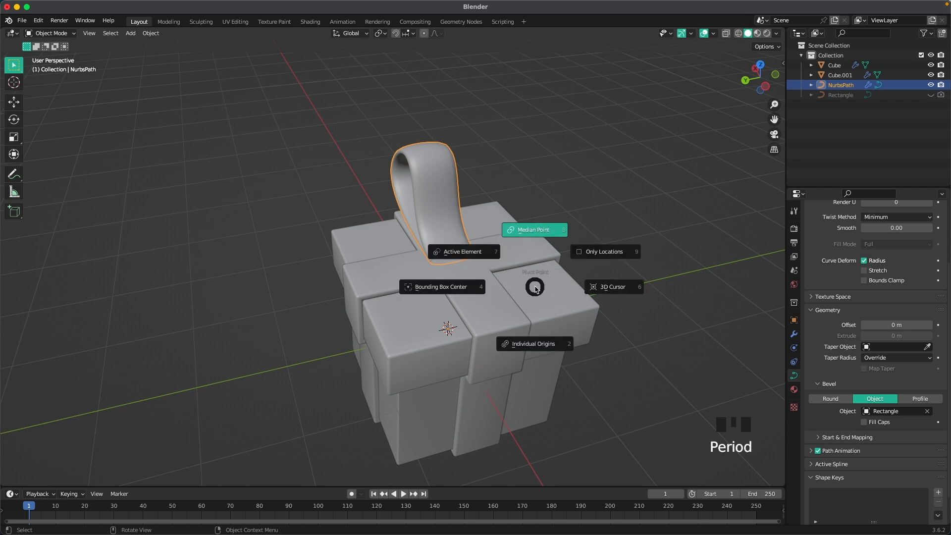
{"action": "left_click", "coordinate": [599, 290]}
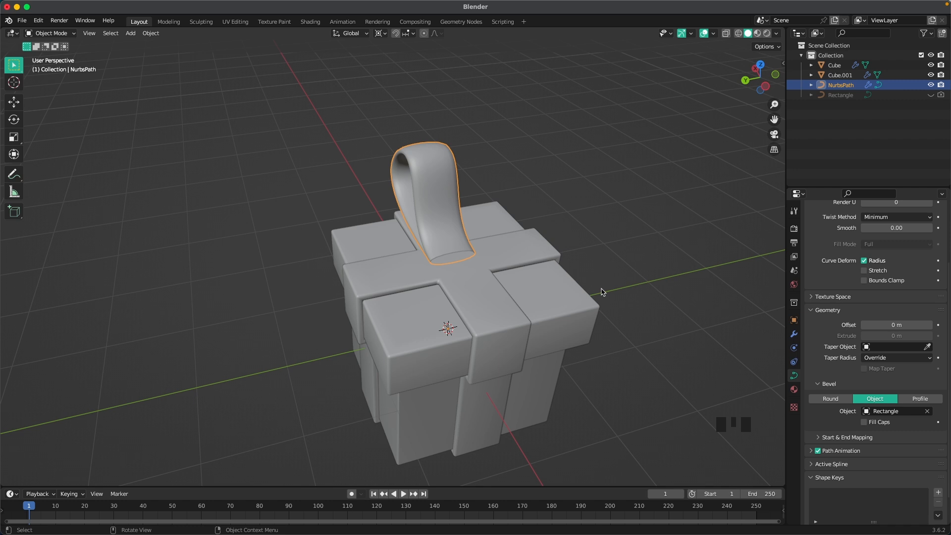
- Make a linked duplicate of the bow loop rotated 90° about Z, repeating the operation until four loops surround the lid's centre
{"action": "key", "text": "alt+d"}
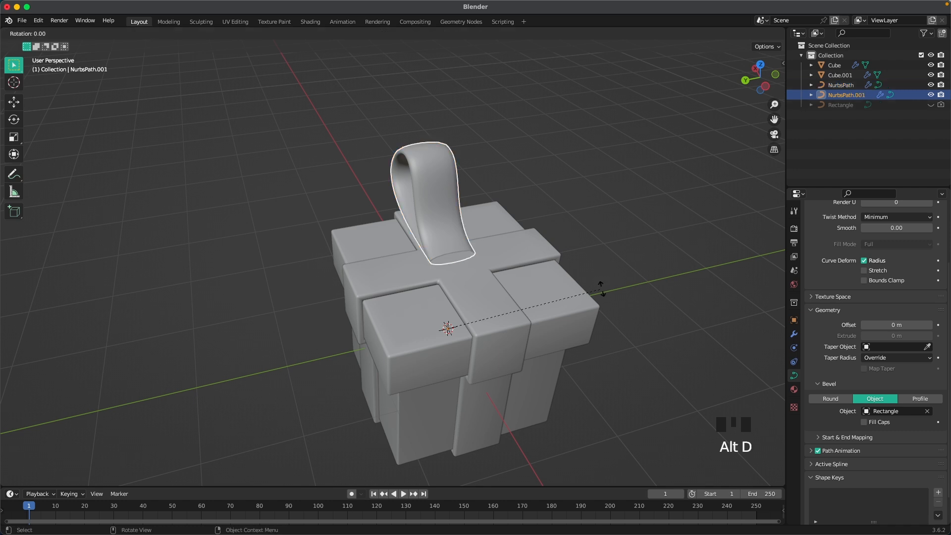
{"action": "type", "text": "z90"}
{"action": "key", "text": "Return"}
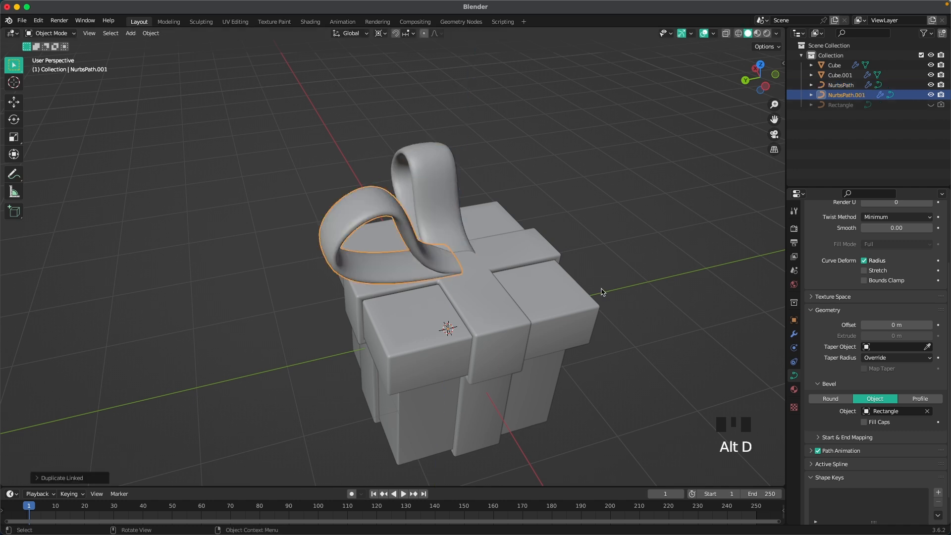
{"action": "key", "text": "shift+r"}
{"action": "key", "text": "shift+r"}
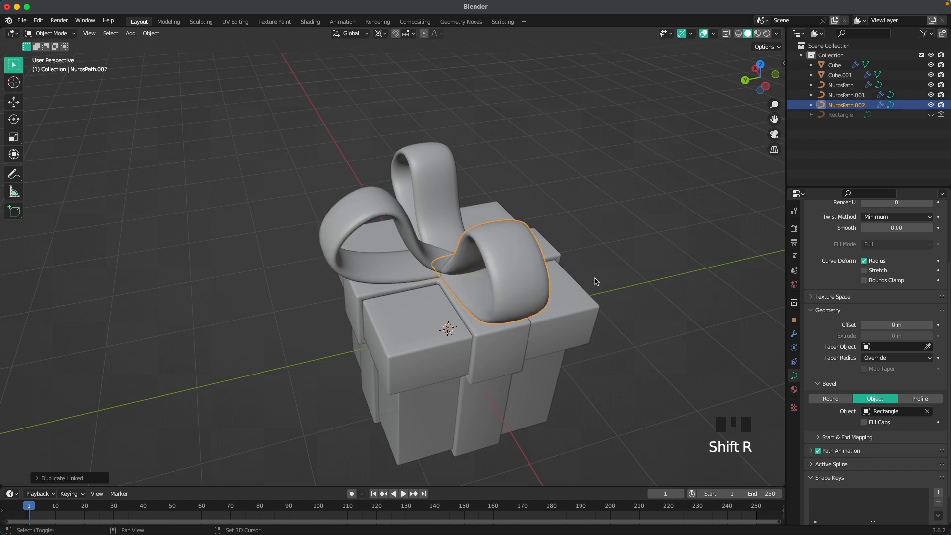
{"action": "middle_click_drag", "start_coordinate": [594, 278], "coordinate": [494, 246]}
{"action": "left_click", "coordinate": [687, 214]}
{"action": "middle_click_drag", "start_coordinate": [687, 214], "coordinate": [639, 220]}
{"action": "middle_click_drag", "start_coordinate": [638, 221], "coordinate": [517, 302], "text": "shift"}
{"action": "middle_click_drag", "start_coordinate": [517, 302], "coordinate": [374, 231], "text": "shift"}
- Add a cube and move its mesh up along the global Z axis in Edit Mode
{"action": "key", "text": "shift+a"}
{"action": "mouse_move", "coordinate": [396, 227]}
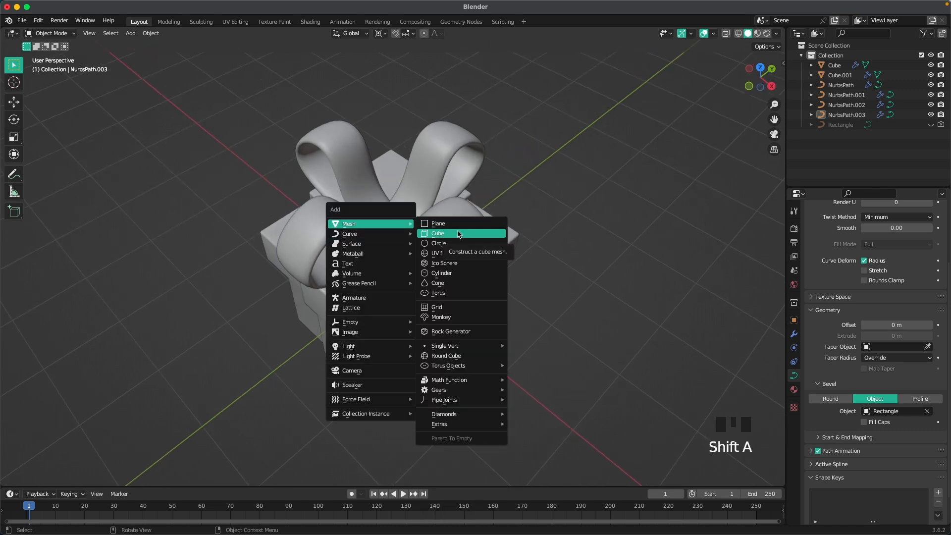
{"action": "left_click", "coordinate": [461, 235]}
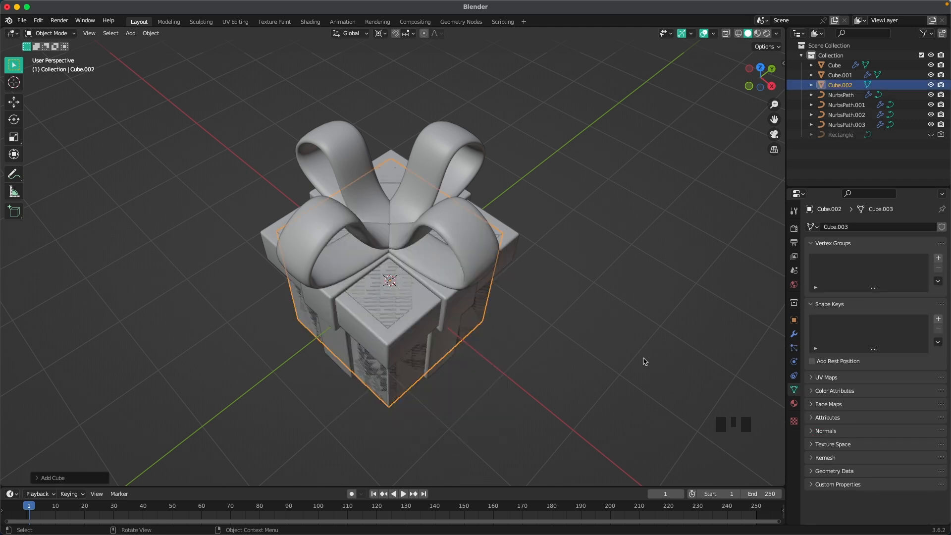
{"action": "key", "text": "Tab"}
{"action": "key", "text": "g"}
{"action": "key", "text": "z"}
{"action": "left_click", "coordinate": [631, 271]}
{"action": "key", "text": "Tab"}
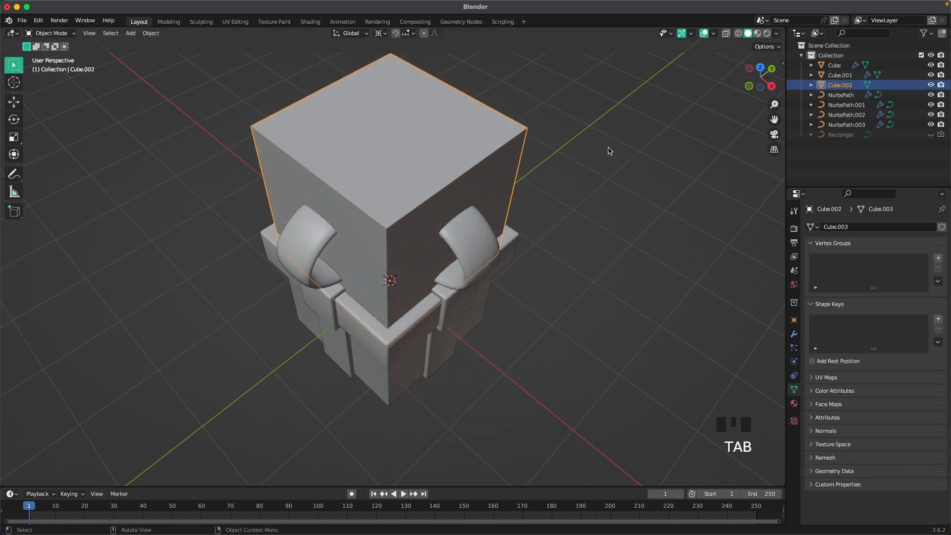
- Scale the new cube down and raise its mesh about 0.99 m along global Z in Edit Mode
{"action": "key", "text": "s"}
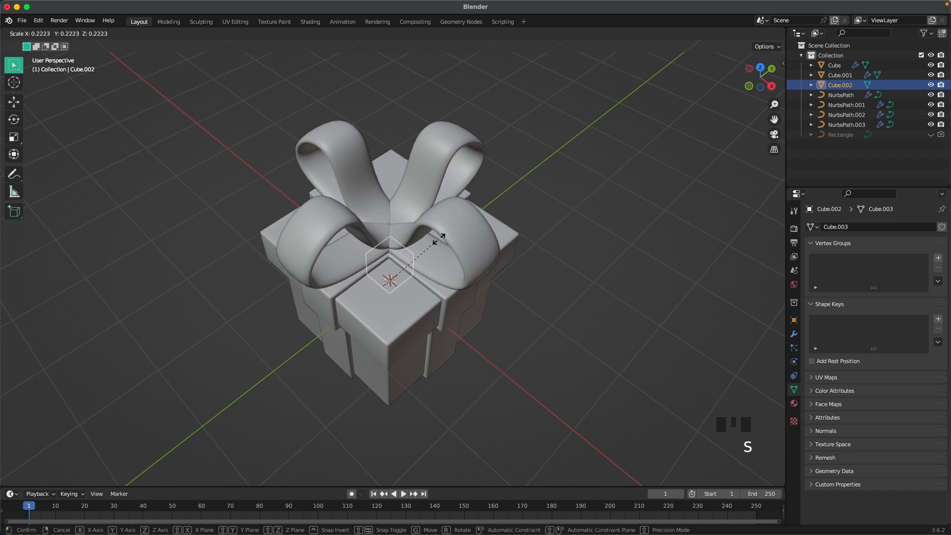
{"action": "left_click", "coordinate": [393, 270]}
{"action": "key", "text": "Tab"}
{"action": "key", "text": "g"}
{"action": "key", "text": "z"}
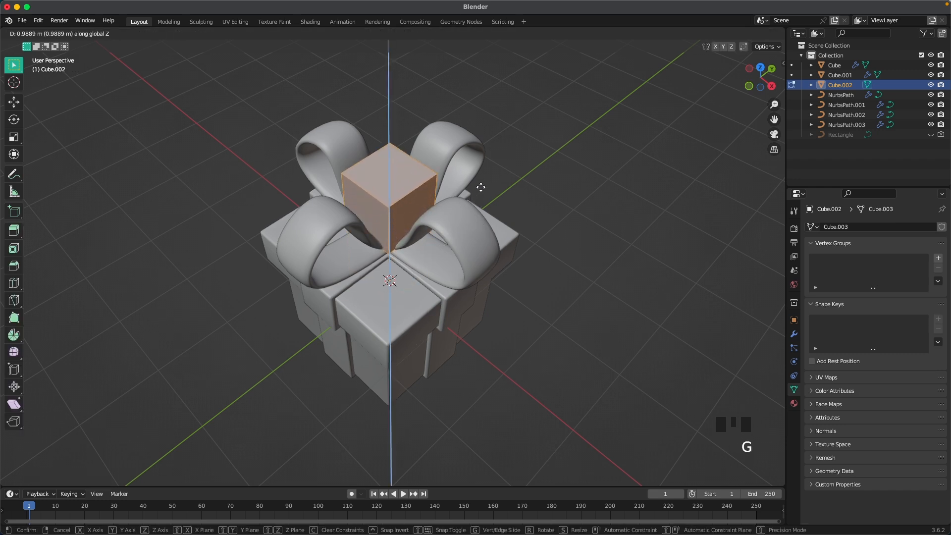
{"action": "left_click", "coordinate": [480, 188]}
- Flatten the small cube's mesh along global Z and move the cube object up about 0.92 m along global Z
{"action": "key", "text": "Tab"}
{"action": "key", "text": "Tab"}
{"action": "key", "text": "s"}
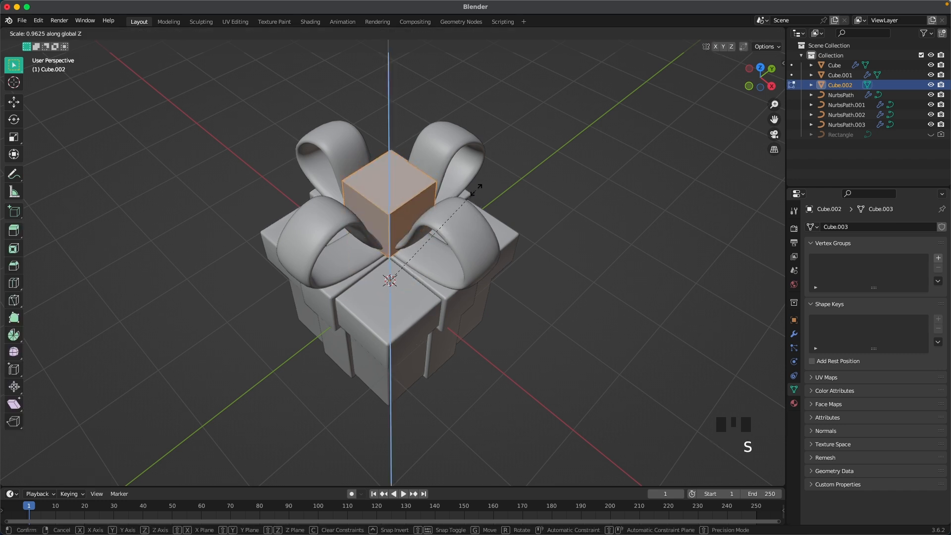
{"action": "left_click", "coordinate": [427, 212]}
{"action": "key", "text": "Tab"}
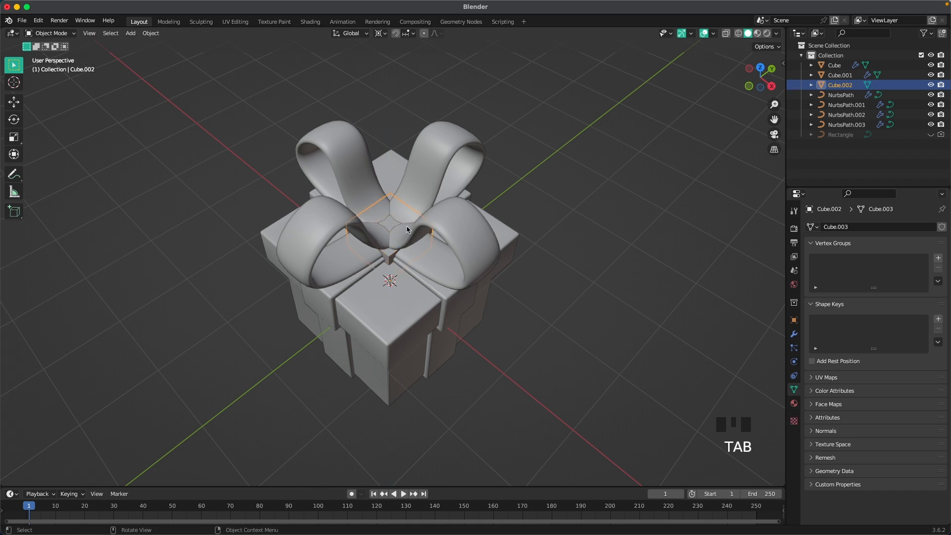
{"action": "key", "text": "g"}
{"action": "key", "text": "z"}
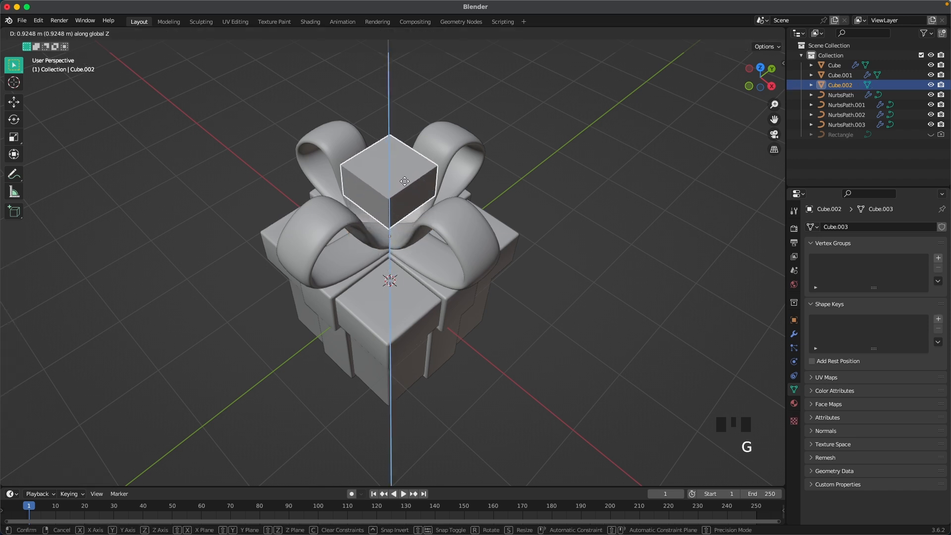
{"action": "left_click", "coordinate": [403, 183]}
- Add a level 2 Subdivision Surface modifier to the small cube and shade it smooth
{"action": "key", "text": "ctrl+2"}
{"action": "key", "text": "Tab"}
{"action": "mouse_move", "coordinate": [398, 190]}
{"action": "middle_mouse_down", "text": "shift"}
{"action": "mouse_move", "coordinate": [415, 213]}
{"action": "mouse_move", "coordinate": [463, 238]}
{"action": "mouse_move", "coordinate": [396, 200]}
{"action": "middle_mouse_up", "text": "shift"}
{"action": "key", "text": "ctrl+r"}
{"action": "key", "text": "Escape"}
{"action": "key", "text": "Tab"}
{"action": "right_click_drag", "start_coordinate": [394, 206], "coordinate": [395, 202]}
- Lower the rounded centre knot about 0.71 m along global Z so it sits between the bow loops
{"action": "key", "text": "g"}
{"action": "key", "text": "z"}
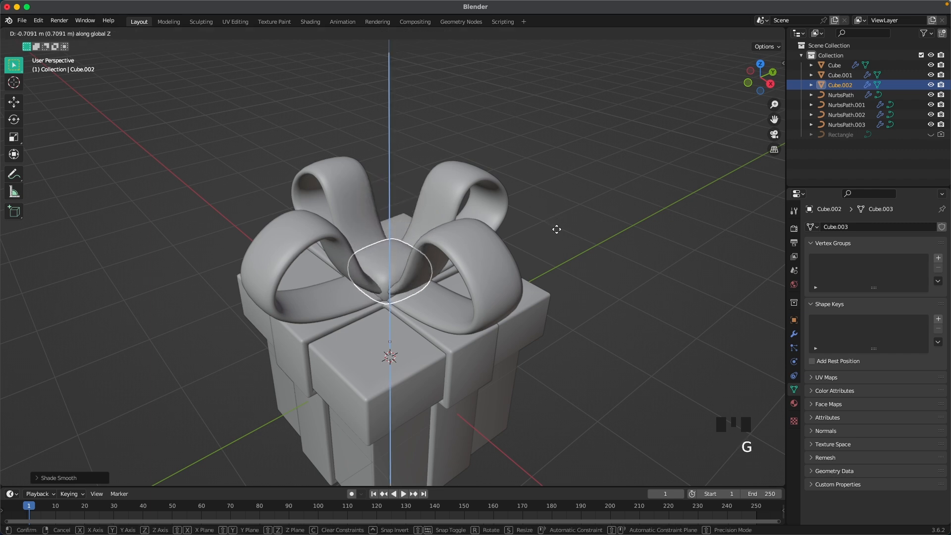
{"action": "left_click", "coordinate": [558, 232]}
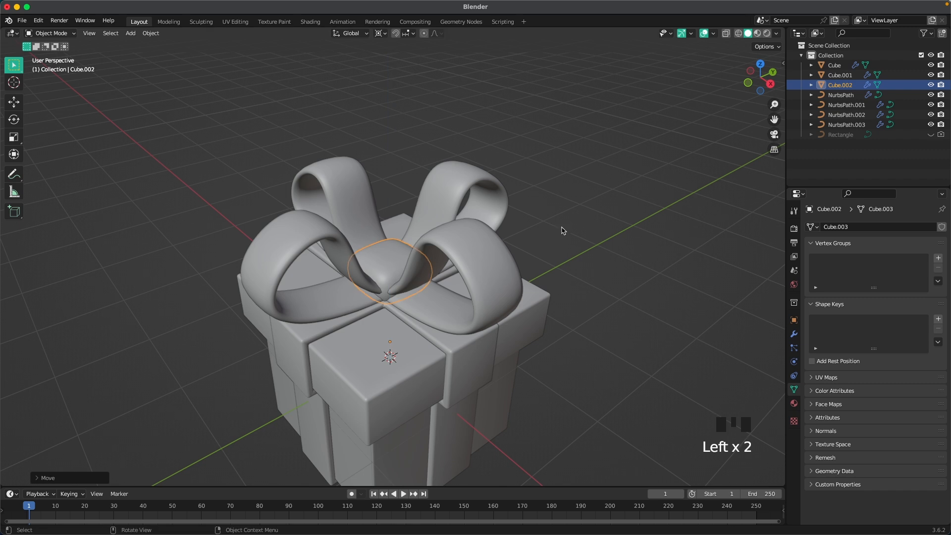
{"action": "middle_click_drag", "start_coordinate": [563, 230], "coordinate": [503, 272]}
{"action": "left_click", "coordinate": [609, 335]}
- Switch to the front orthographic view and add a camera to the scene
{"action": "middle_click_drag", "start_coordinate": [609, 335], "coordinate": [397, 303]}
{"action": "scroll", "coordinate": [421, 302], "scroll_direction": "down", "scroll_amount": 4}
{"action": "middle_click_drag", "start_coordinate": [491, 299], "coordinate": [495, 240]}
{"action": "key", "text": "grave"}
{"action": "key", "text": "shift+a"}
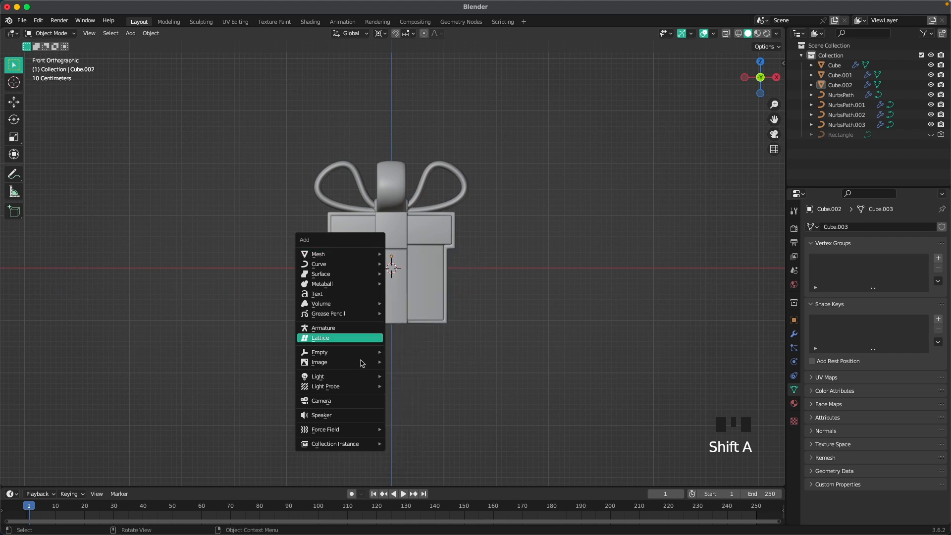
{"action": "left_click", "coordinate": [353, 400]}
- Move the camera out along the global Y axis in front of the gift box and look through it
{"action": "middle_click_drag", "start_coordinate": [353, 304], "coordinate": [420, 335]}
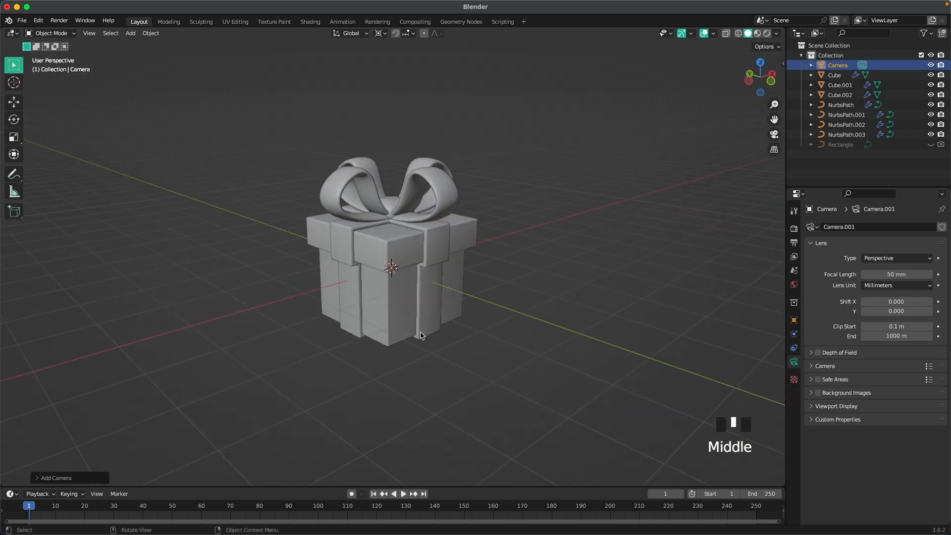
{"action": "scroll", "coordinate": [415, 322], "scroll_direction": "down", "scroll_amount": 2}
{"action": "key", "text": "g"}
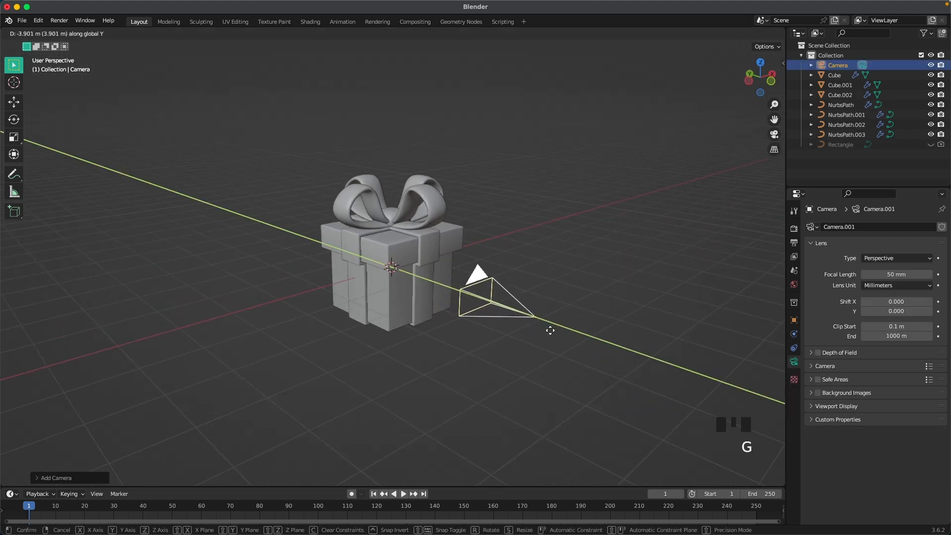
{"action": "left_click", "coordinate": [655, 370]}
{"action": "key", "text": "grave"}
{"action": "left_click", "coordinate": [605, 325]}
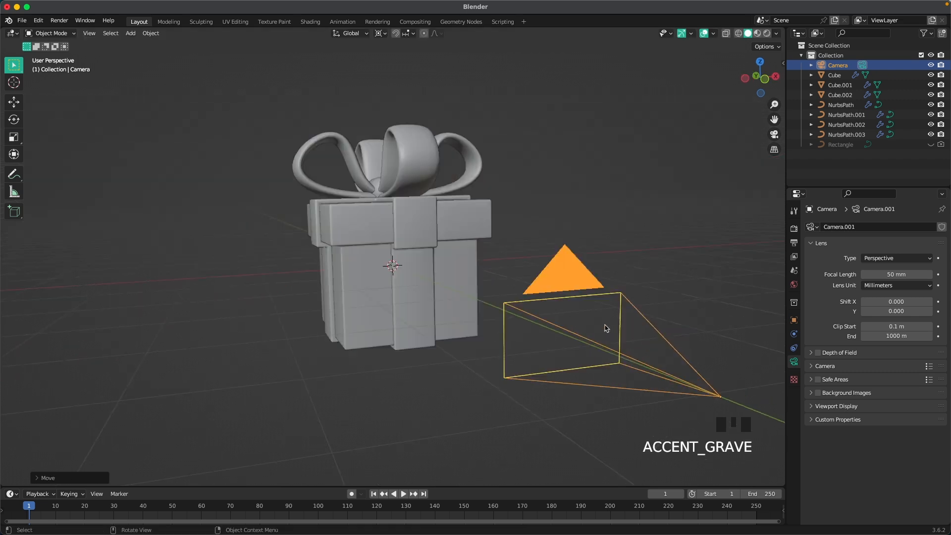
{"action": "scroll", "coordinate": [470, 300], "scroll_direction": "down", "scroll_amount": 2}
{"action": "scroll", "coordinate": [470, 298], "scroll_direction": "down", "scroll_amount": 1}
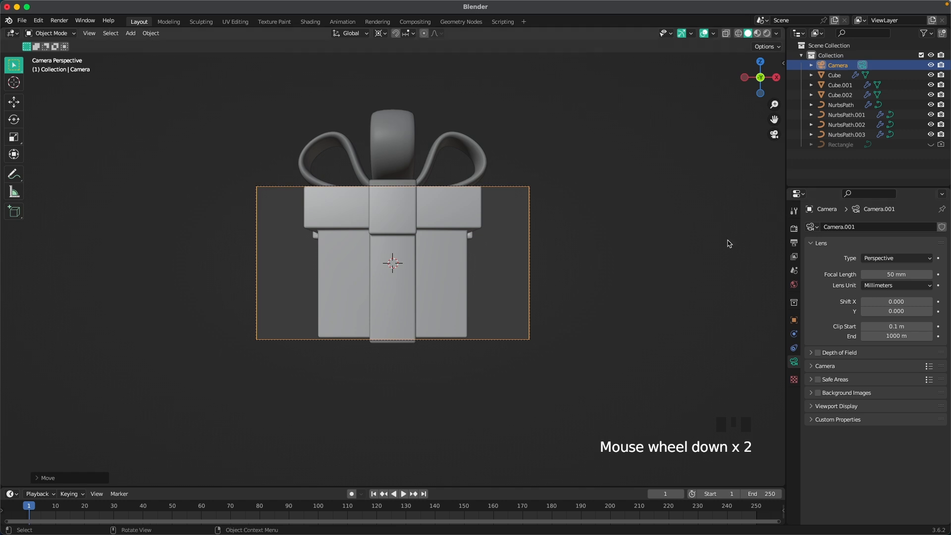
- Set the vertical render resolution to 1920 px and pull the camera back about 1.43 m along its local Z axis
{"action": "left_click", "coordinate": [794, 243]}
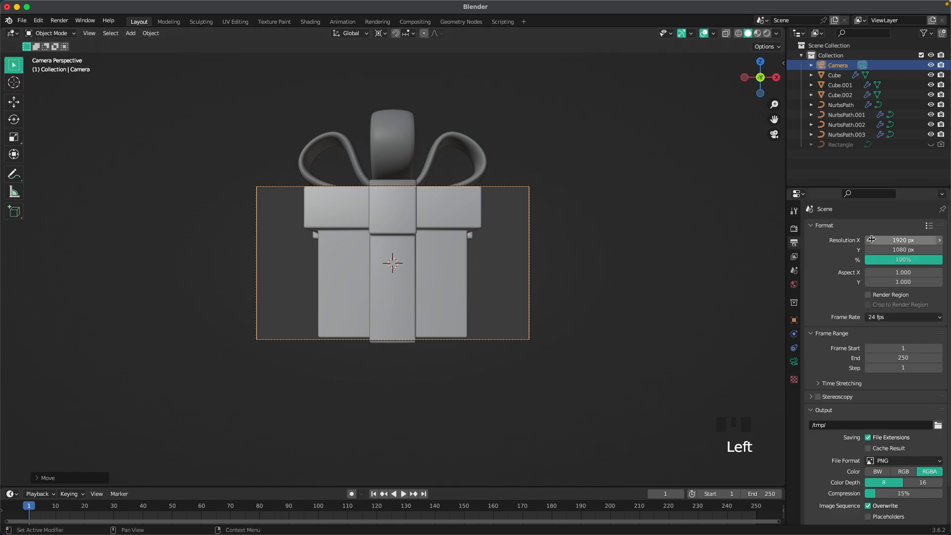
{"action": "double_click", "coordinate": [911, 247]}
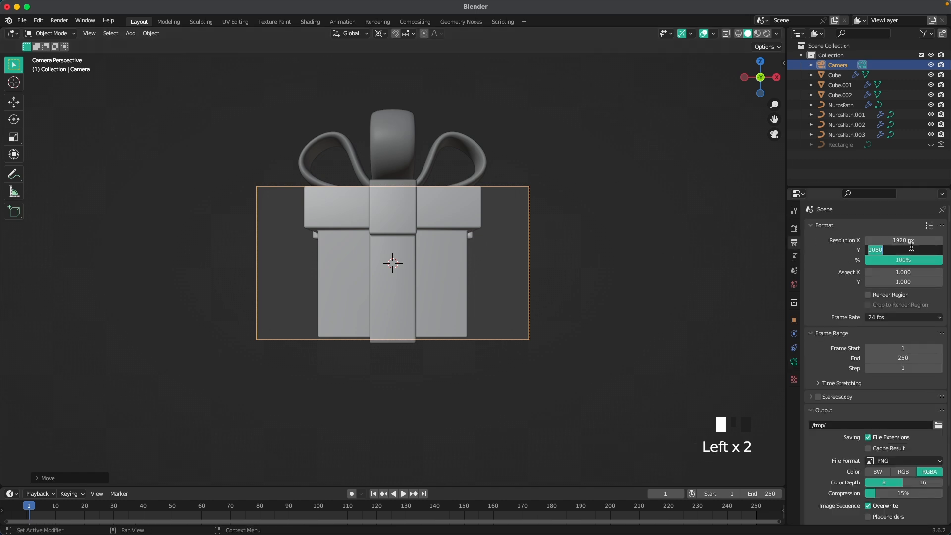
{"action": "key", "text": "Return"}
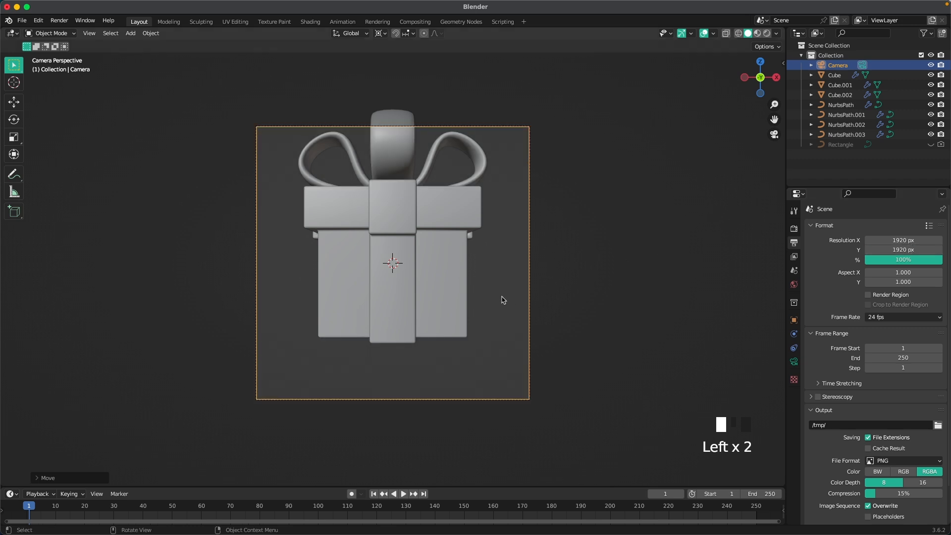
{"action": "key", "text": "g"}
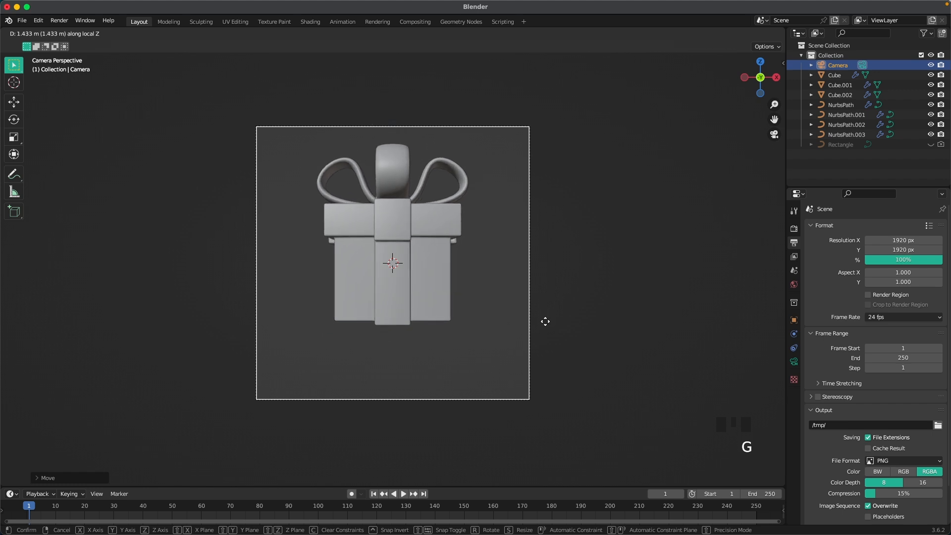
{"action": "left_click", "coordinate": [545, 321]}
- Select all gift box and bow objects and tilt them together with a trackball rotation to show the lid and front corner
{"action": "left_click_drag", "start_coordinate": [305, 344], "coordinate": [502, 149]}
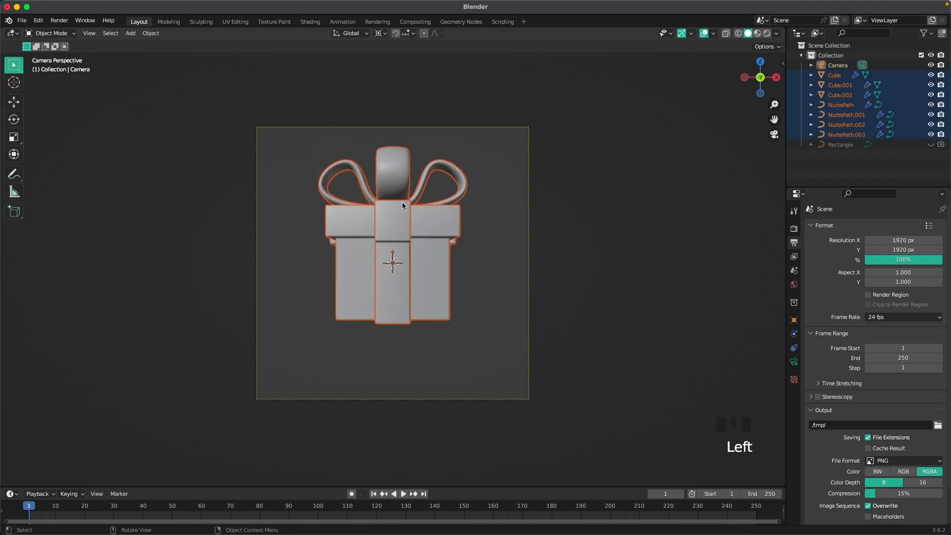
{"action": "key", "text": "r"}
{"action": "key", "text": "r"}
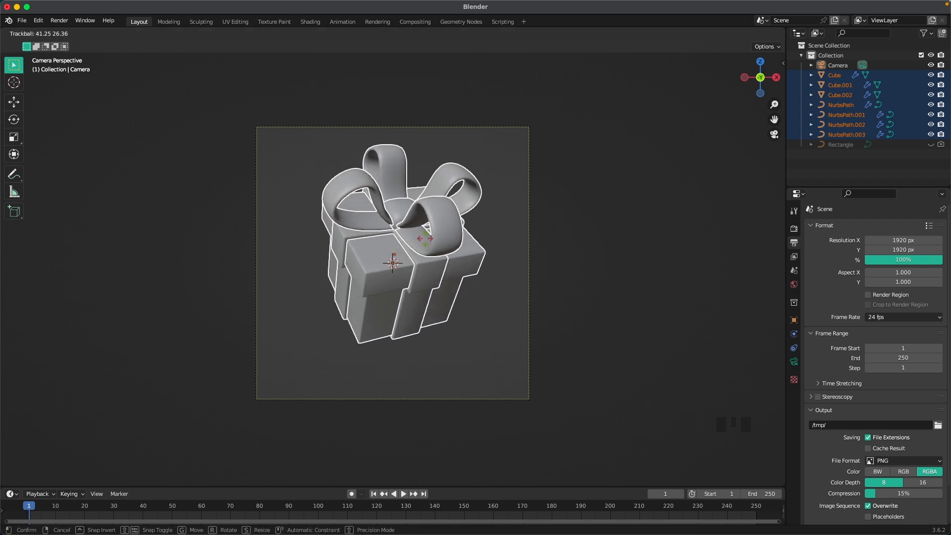
{"action": "left_click", "coordinate": [429, 243]}
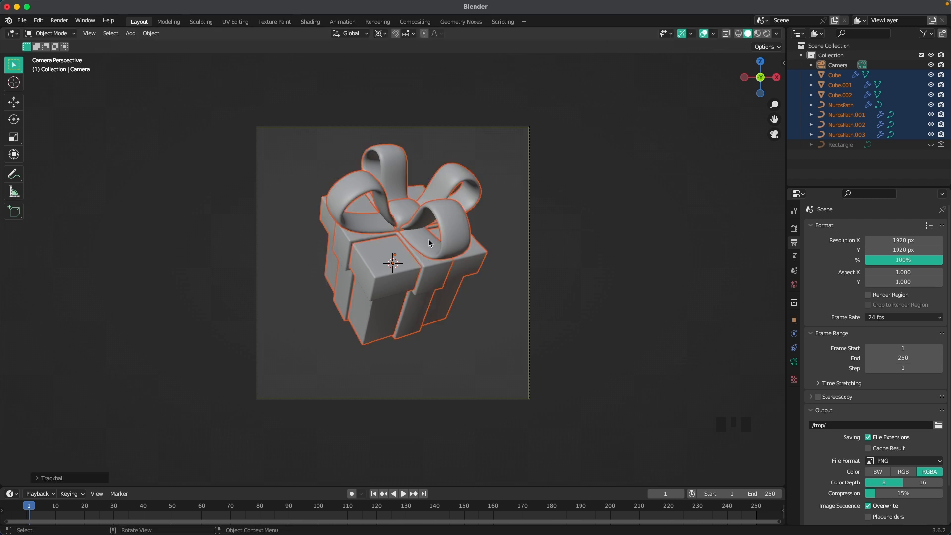
- Move the gift box and bow about 0.35 m down to centre them in the camera frame, and deselect them
{"action": "key", "text": "g"}
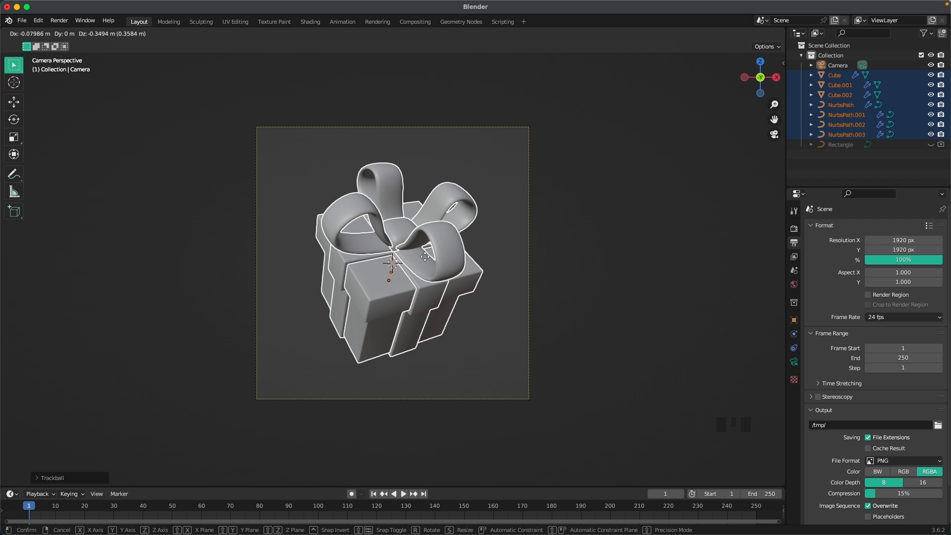
{"action": "left_click", "coordinate": [604, 267]}
{"action": "left_click", "coordinate": [602, 268]}
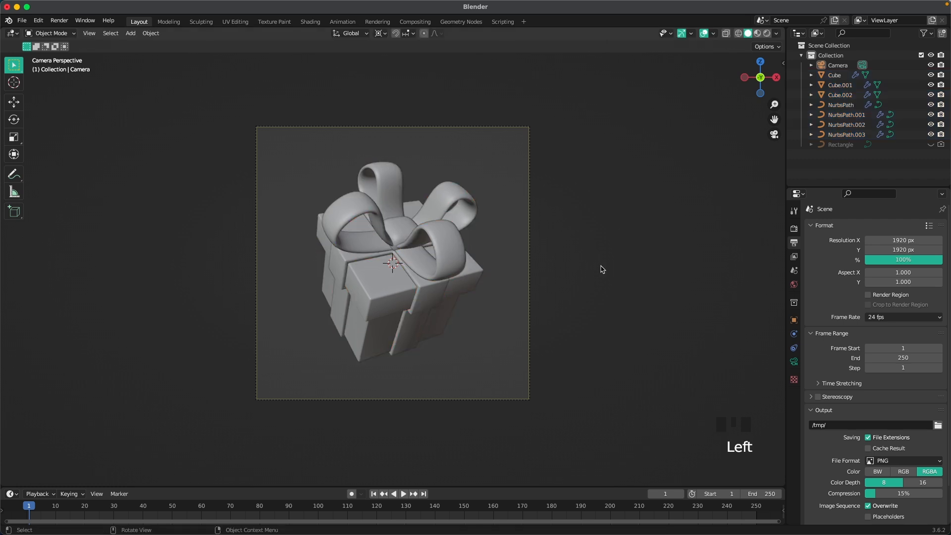
- Add a plane mesh and rotate it 90 degrees around the X axis so it stands upright
{"action": "key", "text": "shift+a"}
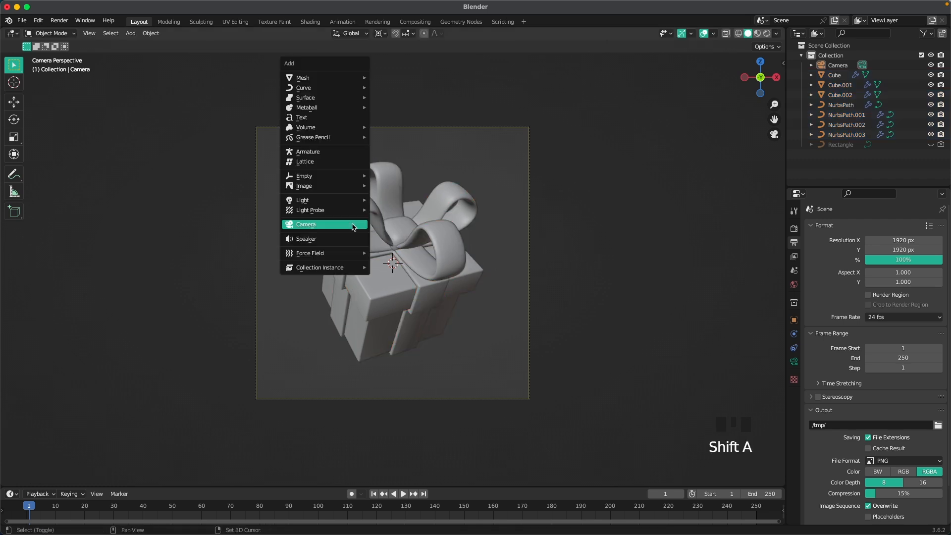
{"action": "mouse_move", "coordinate": [353, 79]}
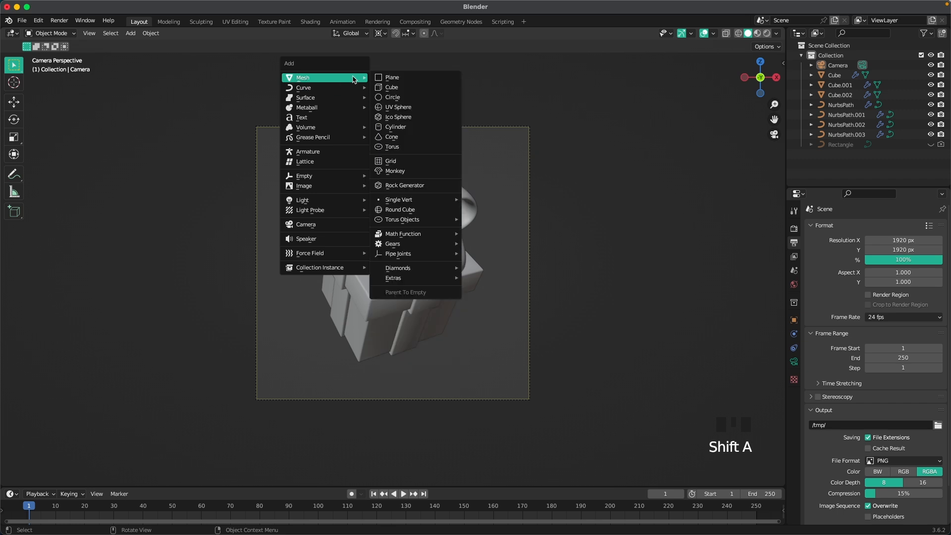
{"action": "left_click", "coordinate": [393, 78]}
{"action": "type", "text": "rx90"}
{"action": "key", "text": "Return"}
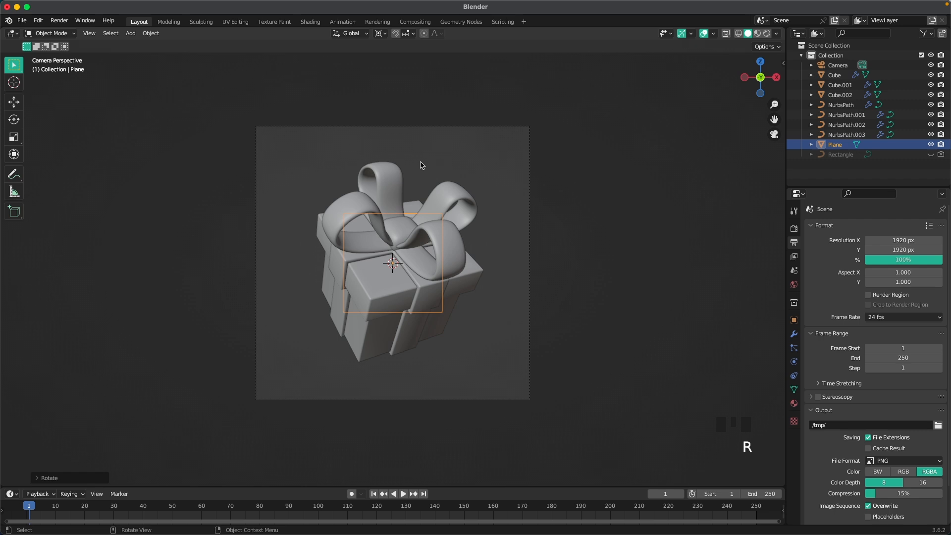
- Move the upright plane along the global Y axis well behind the gift box as a backdrop
{"action": "middle_click_drag", "start_coordinate": [422, 164], "coordinate": [485, 230]}
{"action": "scroll", "coordinate": [488, 234], "scroll_direction": "down", "scroll_amount": 4}
{"action": "key", "text": "g"}
{"action": "key", "text": "y"}
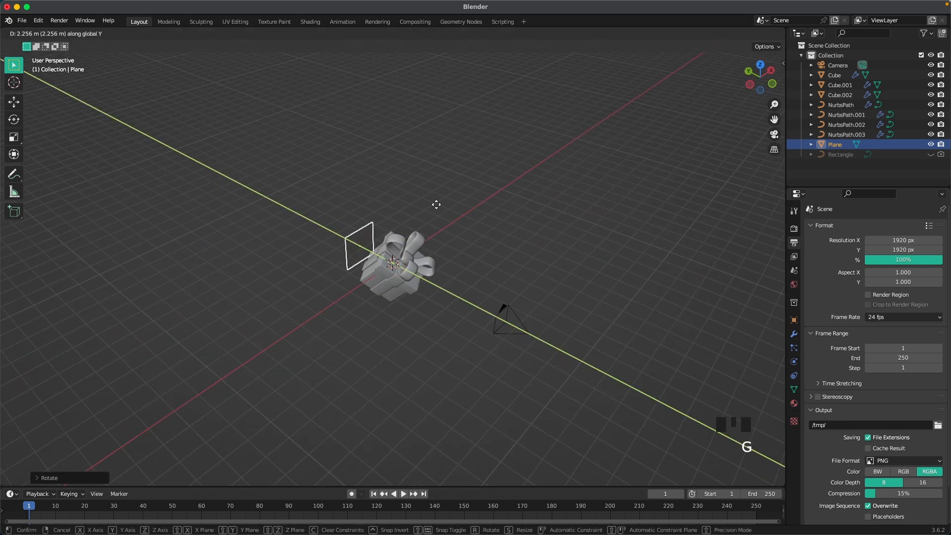
{"action": "left_click", "coordinate": [233, 172]}
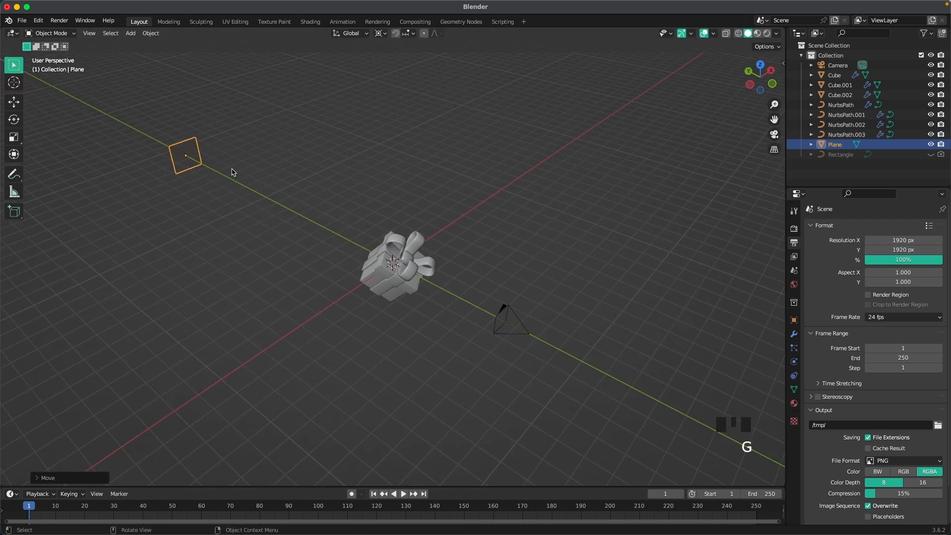
- Set the pivot point to Median Point and scale the plane's face up in Edit Mode into a large backdrop
{"action": "key", "text": "Tab"}
{"action": "key", "text": "s"}
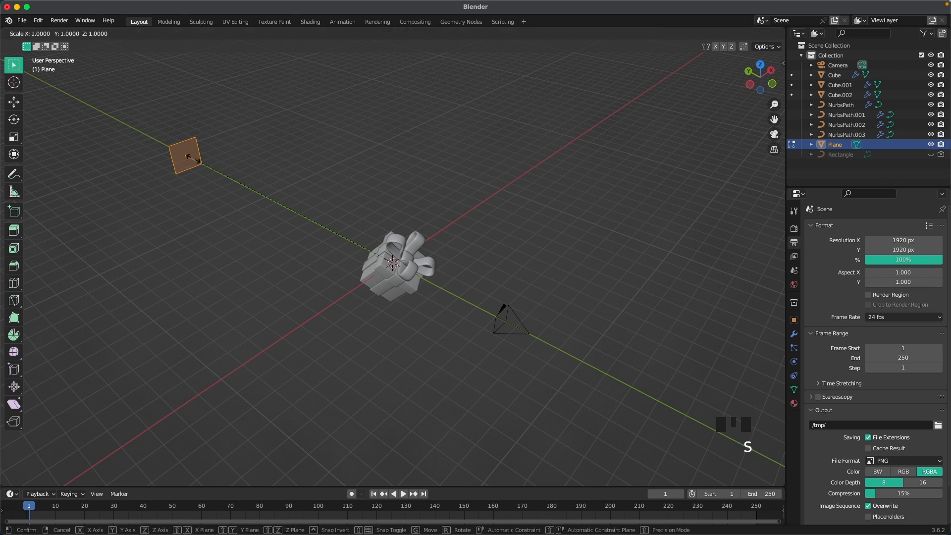
{"action": "right_click", "coordinate": [213, 169]}
{"action": "key", "text": "period"}
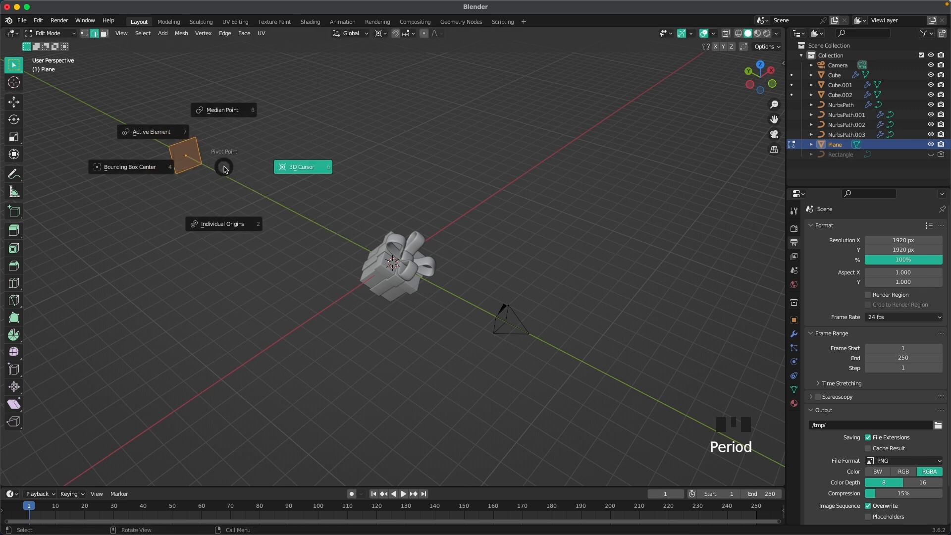
{"action": "left_click", "coordinate": [222, 122]}
{"action": "key", "text": "s"}
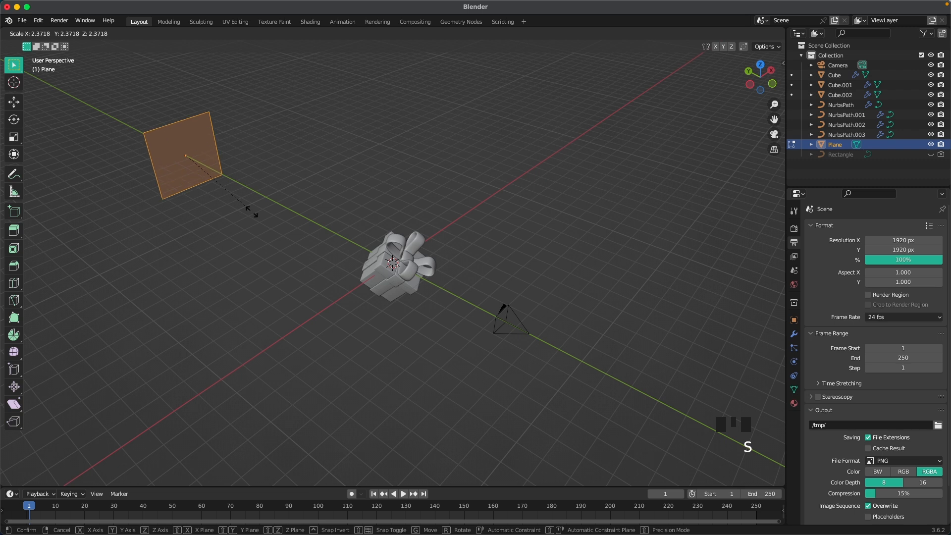
{"action": "left_click", "coordinate": [60, 433]}
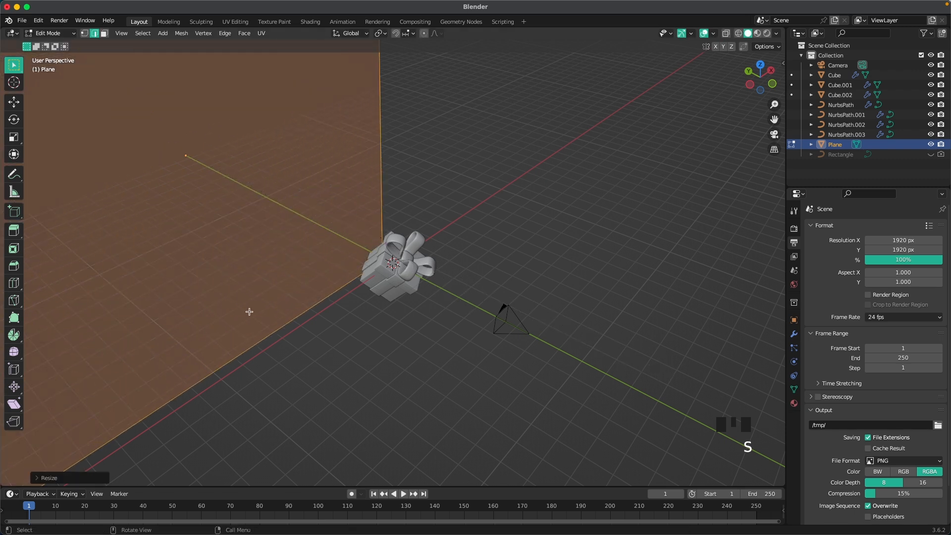
- Look through the camera to check the backdrop's coverage and return to Object Mode
{"action": "key", "text": "grave"}
{"action": "left_click", "coordinate": [206, 345]}
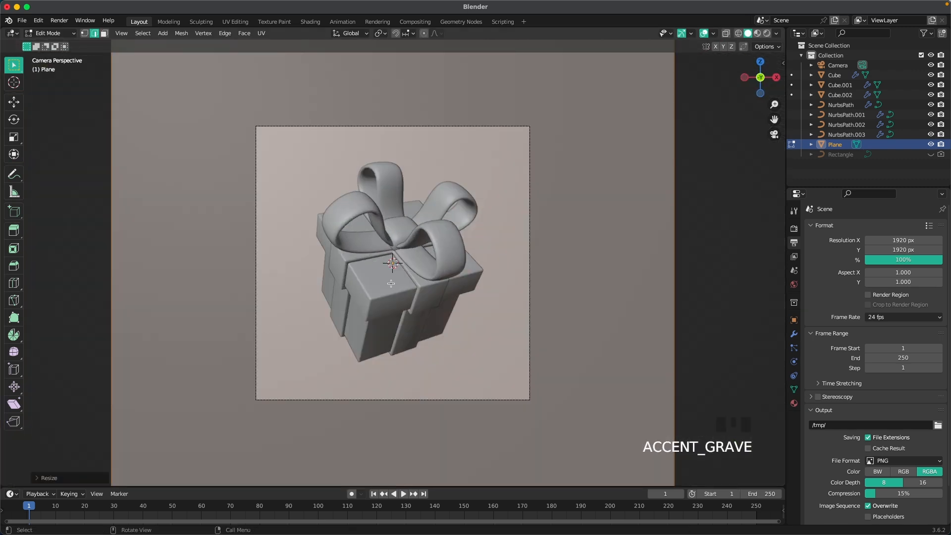
{"action": "key", "text": "Tab"}
{"action": "scroll", "coordinate": [460, 273], "scroll_direction": "down", "scroll_amount": 2}
{"action": "scroll", "coordinate": [471, 271], "scroll_direction": "up", "scroll_amount": 1}
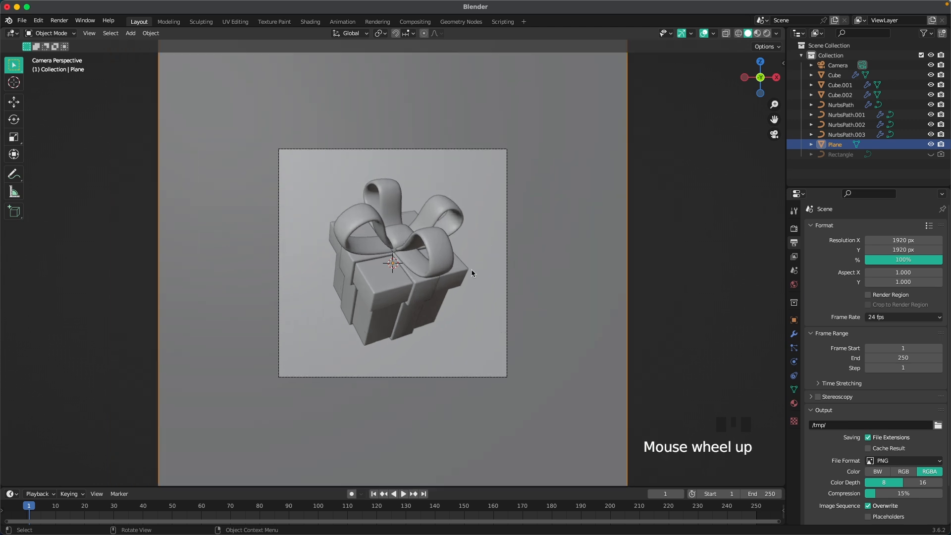
- Set the render engine to Cycles and the device to GPU Compute
{"action": "left_click", "coordinate": [795, 231]}
{"action": "left_click", "coordinate": [794, 231]}
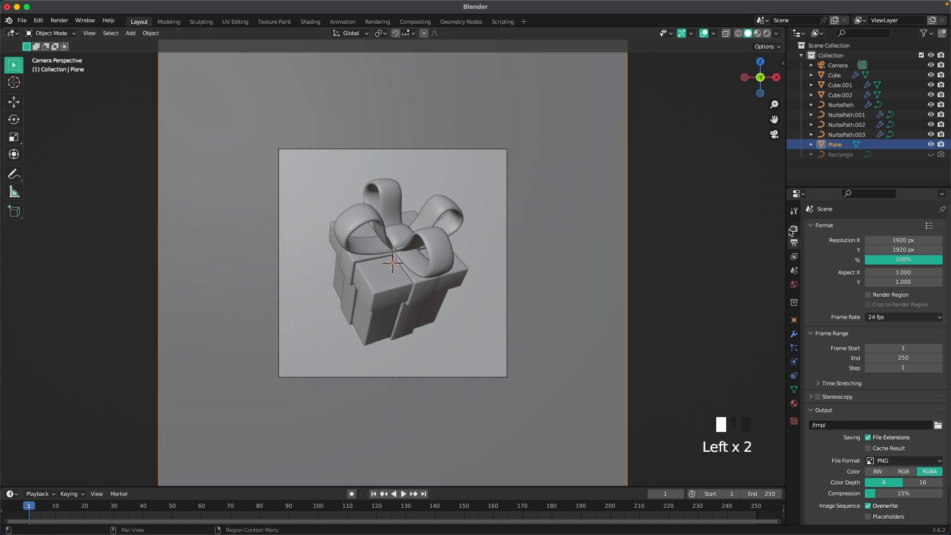
{"action": "left_click", "coordinate": [793, 230]}
{"action": "left_click", "coordinate": [909, 226]}
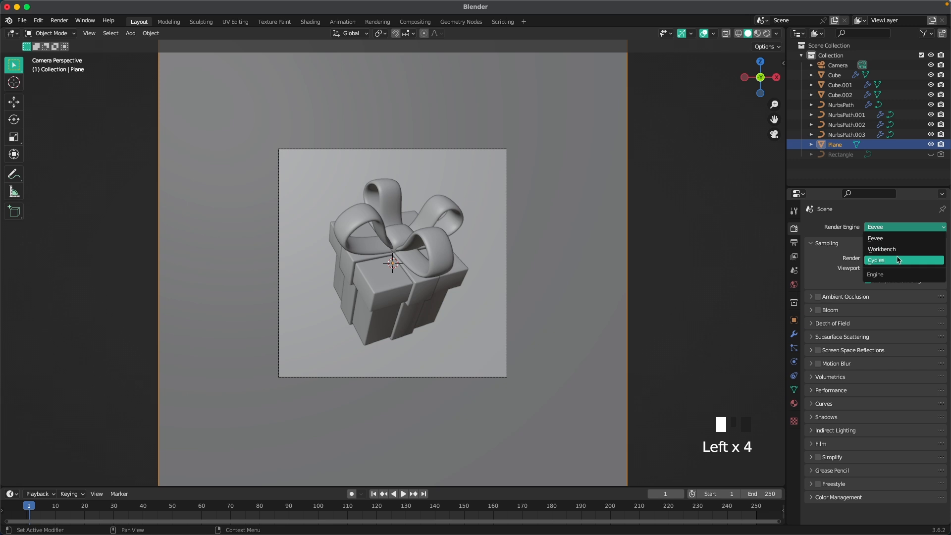
{"action": "left_click", "coordinate": [899, 259]}
{"action": "left_click", "coordinate": [888, 252]}
{"action": "left_click_drag", "start_coordinate": [889, 252], "coordinate": [886, 274]}
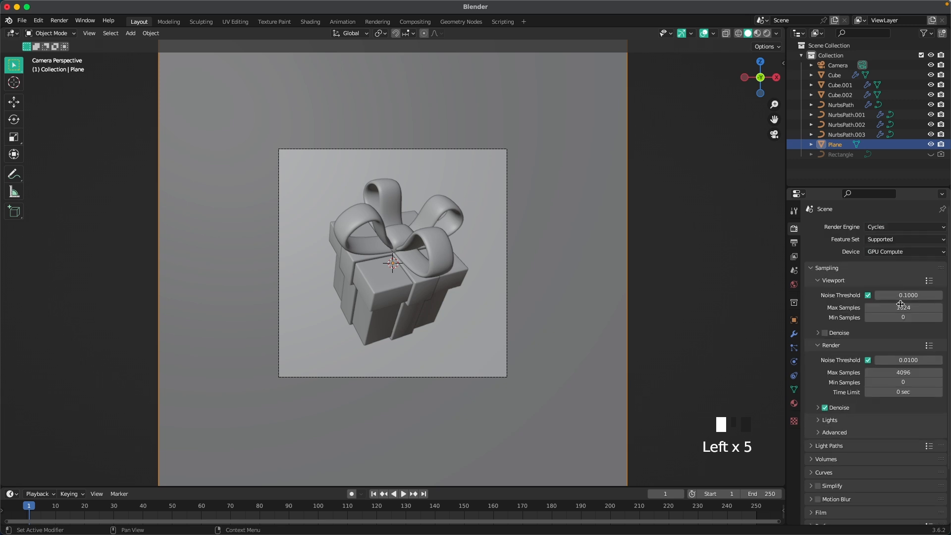
- Set the maximum samples to 128 for the viewport and 512 for the render
{"action": "left_click", "coordinate": [899, 305]}
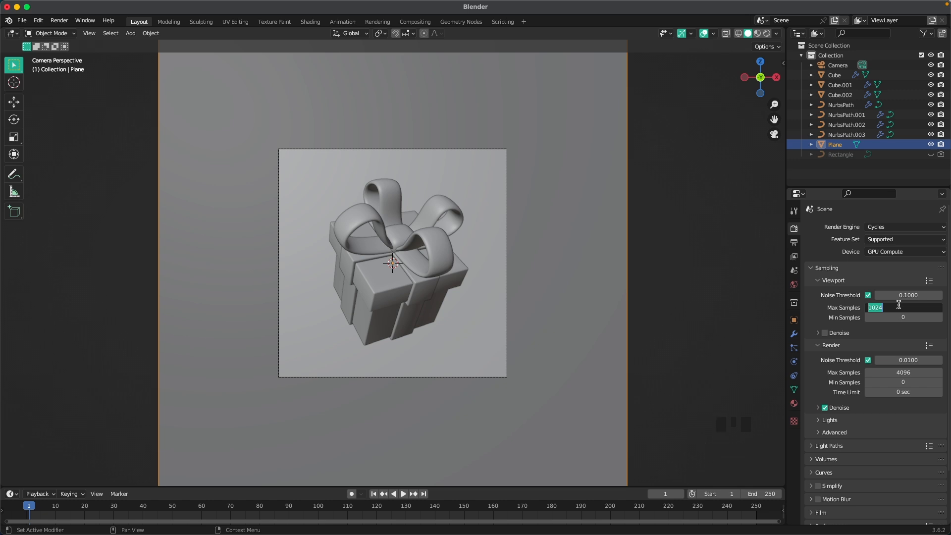
{"action": "type", "text": "128"}
{"action": "key", "text": "Return"}
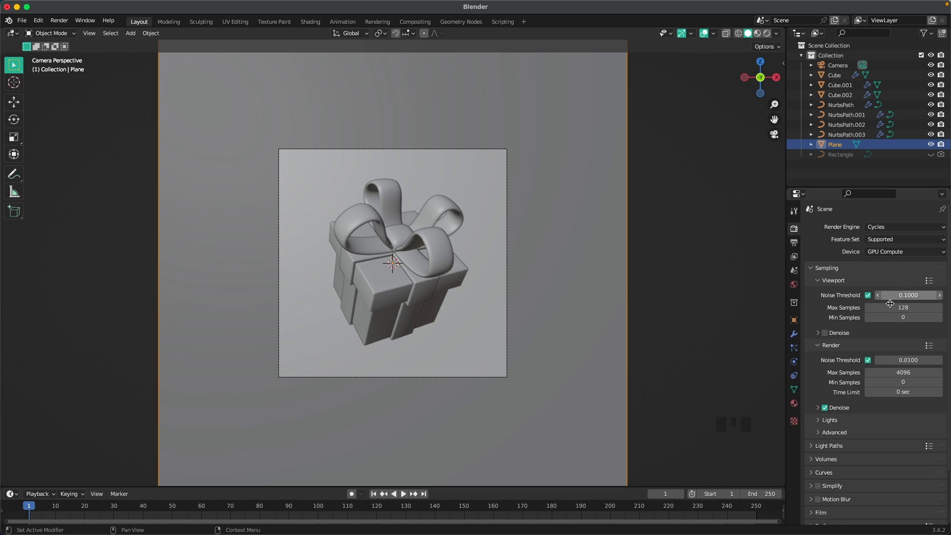
{"action": "left_click", "coordinate": [898, 373]}
{"action": "key", "text": "Tab"}
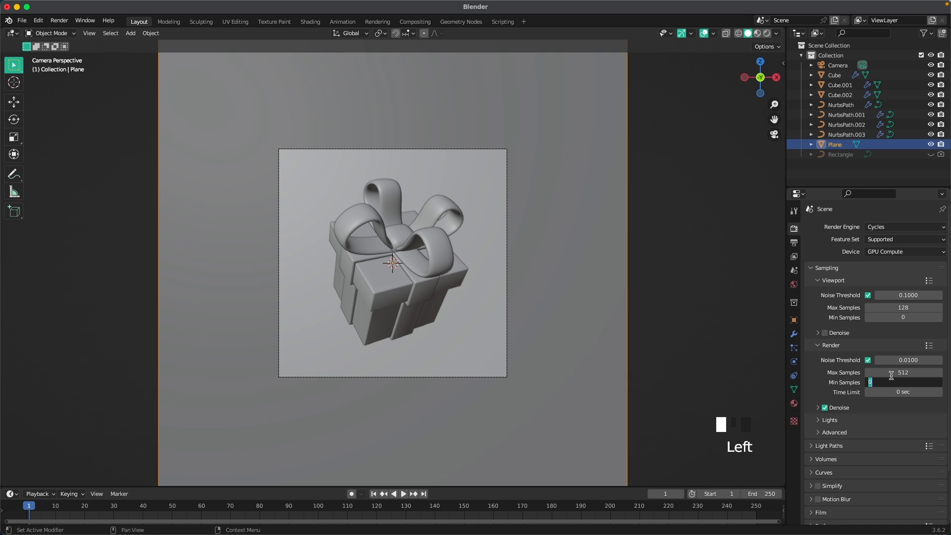
- Set the color management look to Medium High Contrast
{"action": "scroll", "coordinate": [833, 394], "scroll_direction": "down", "scroll_amount": 14}
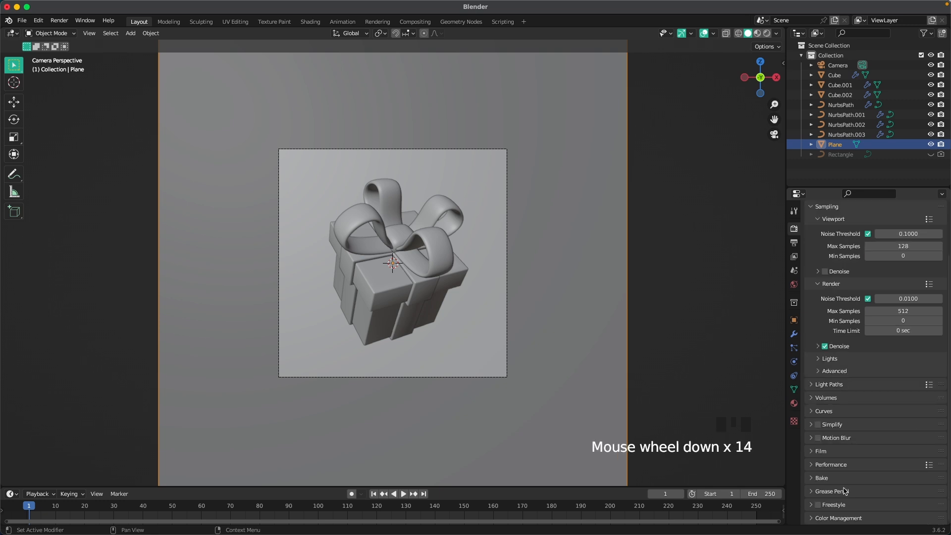
{"action": "left_click", "coordinate": [840, 517]}
{"action": "scroll", "coordinate": [841, 515], "scroll_direction": "down", "scroll_amount": 12}
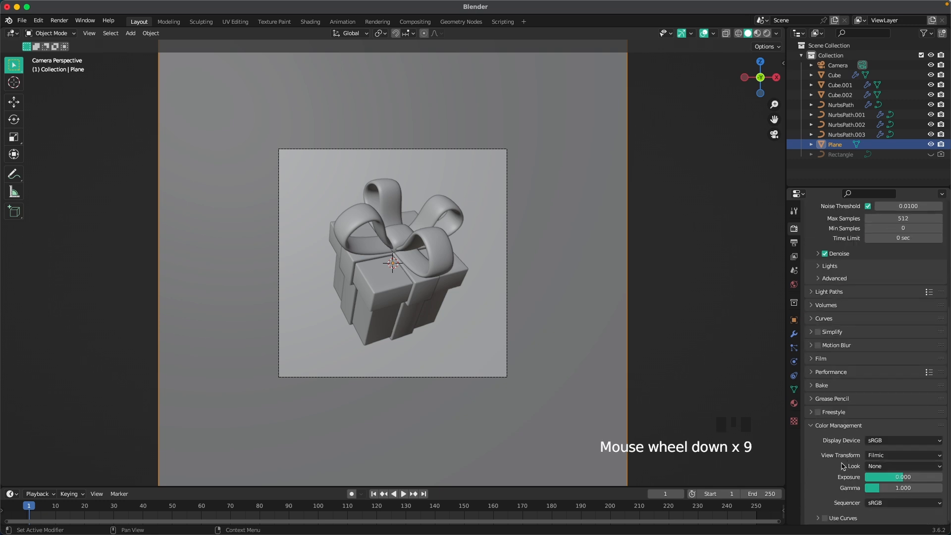
{"action": "left_click", "coordinate": [879, 466]}
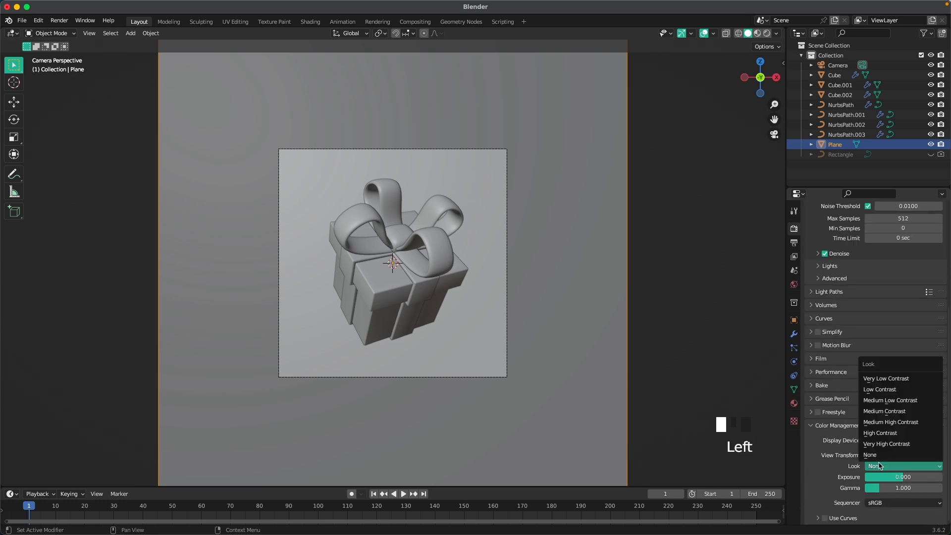
{"action": "left_click", "coordinate": [887, 422]}
- Deselect the backdrop plane and switch the viewport to Rendered shading
{"action": "left_click", "coordinate": [685, 309]}
{"action": "scroll", "coordinate": [545, 316], "scroll_direction": "up", "scroll_amount": 3}
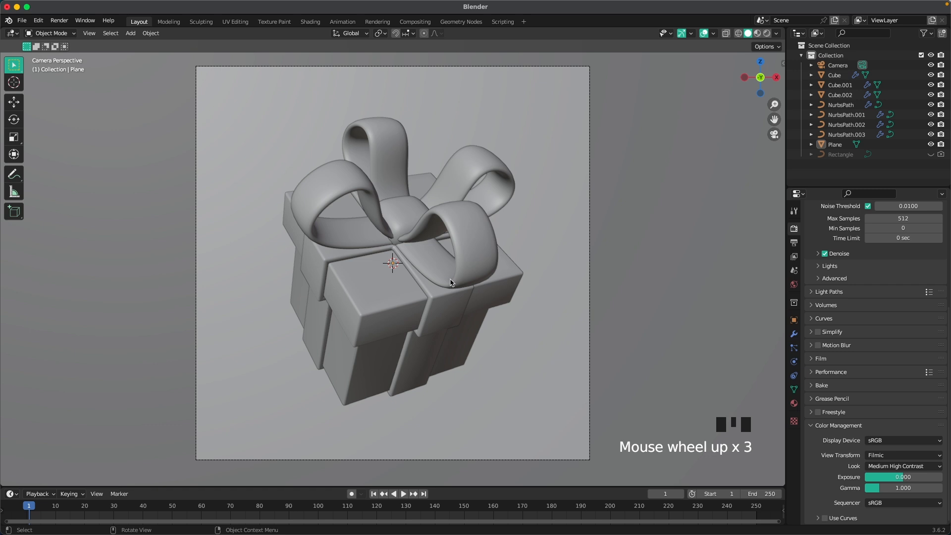
{"action": "key", "text": "z"}
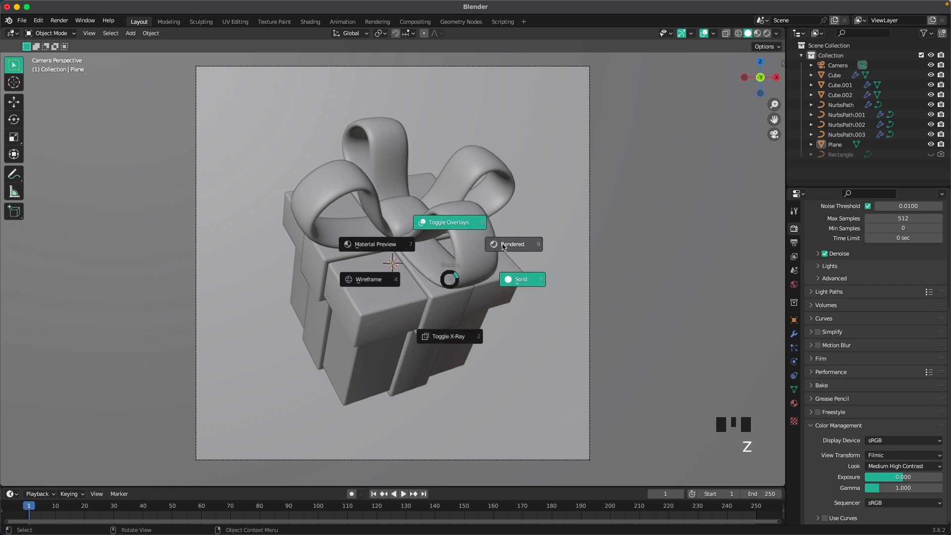
{"action": "left_click", "coordinate": [504, 245]}
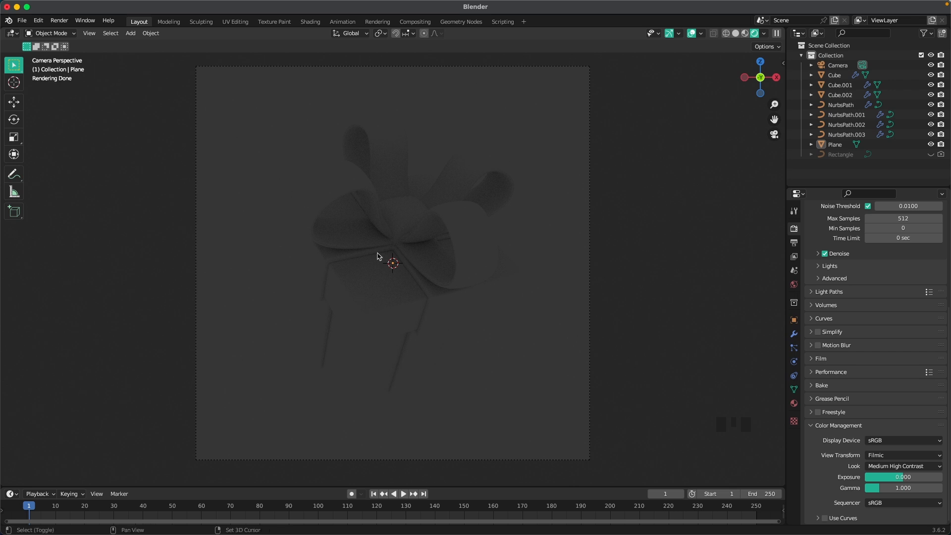
- Add an area light and rotate it -90 degrees around the X axis so it faces the camera
{"action": "key", "text": "shift+a"}
{"action": "mouse_move", "coordinate": [361, 378]}
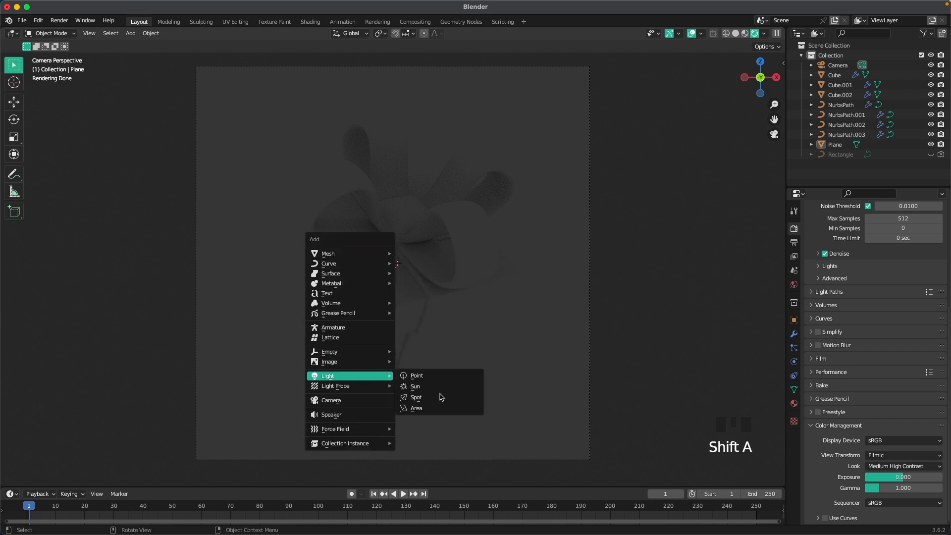
{"action": "left_click", "coordinate": [446, 416]}
{"action": "middle_click_drag", "start_coordinate": [445, 416], "coordinate": [376, 327]}
{"action": "scroll", "coordinate": [458, 352], "scroll_direction": "down", "scroll_amount": 4}
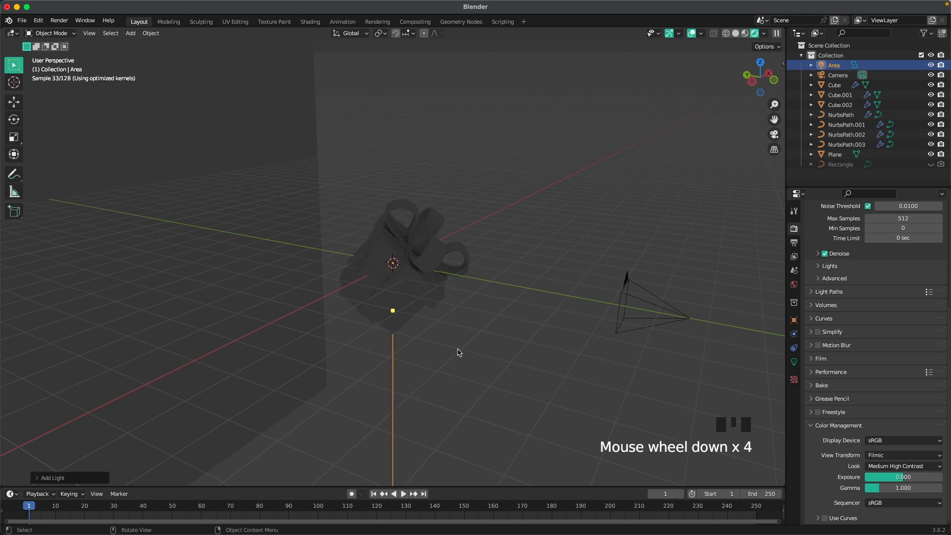
{"action": "type", "text": "rx90"}
{"action": "key", "text": "minus"}
{"action": "key", "text": "Return"}
- Move the area light along the global Y axis between the gift box and backdrop, and look through the camera
{"action": "key", "text": "g"}
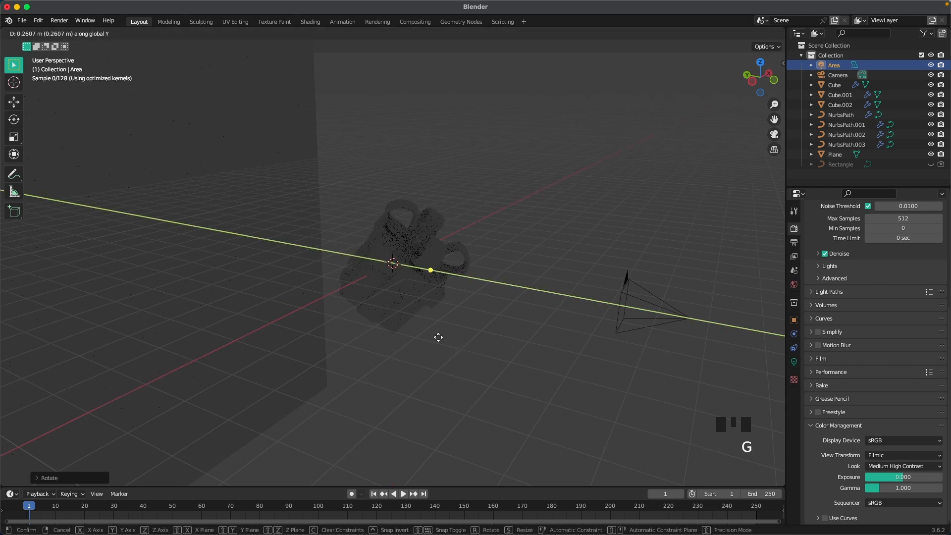
{"action": "left_click", "coordinate": [363, 310]}
{"action": "key", "text": "grave"}
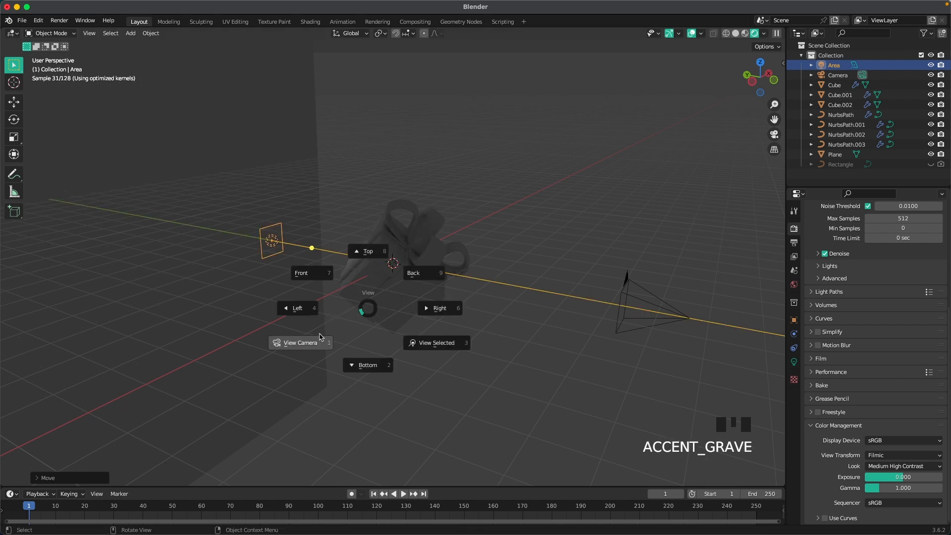
{"action": "left_click", "coordinate": [317, 340]}
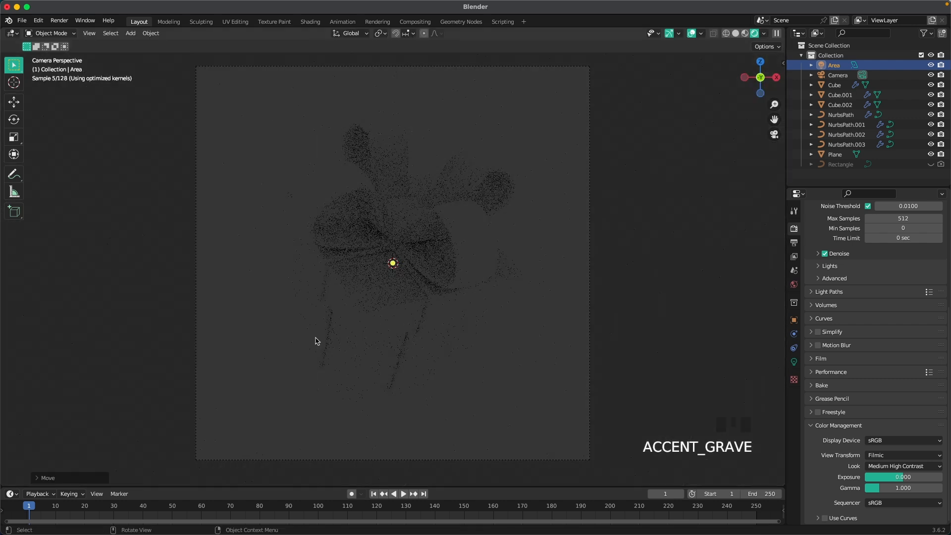
- Set the area light's size to 8.95 m and its power to 1000 W
{"action": "left_click", "coordinate": [793, 362]}
{"action": "left_click", "coordinate": [890, 321]}
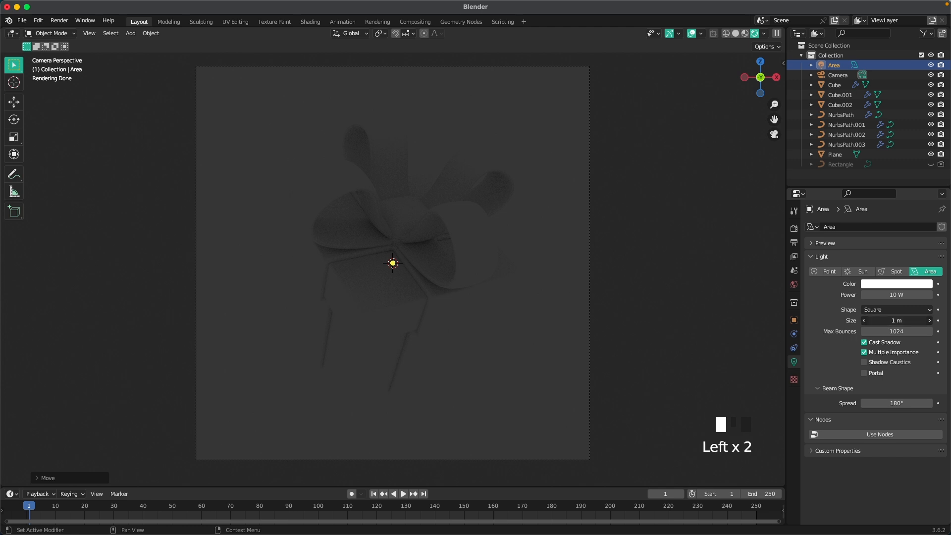
{"action": "left_click_drag", "start_coordinate": [889, 321], "coordinate": [937, 321]}
{"action": "left_click", "coordinate": [898, 295]}
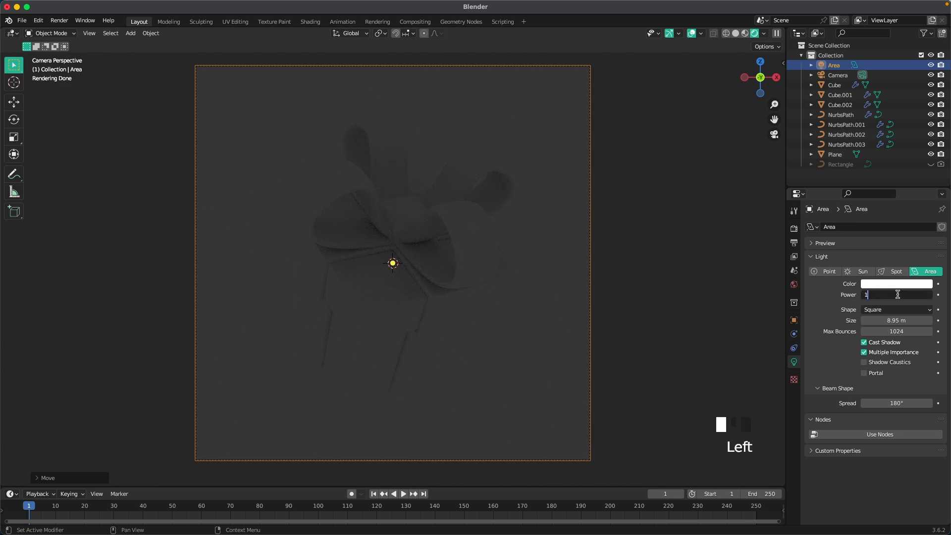
{"action": "type", "text": "1000"}
{"action": "key", "text": "Return"}
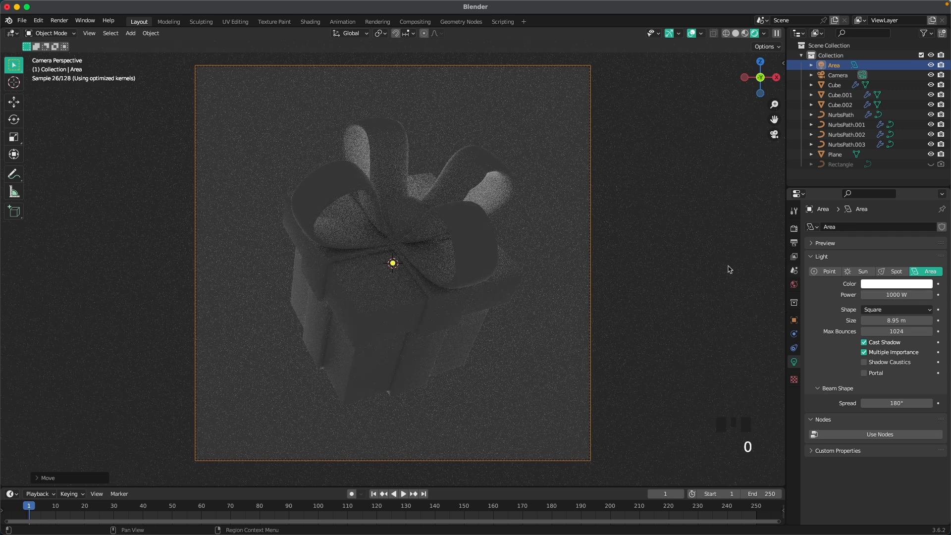
- Add a second area light and move it up along the global Z axis to above the gift box
{"action": "left_click", "coordinate": [661, 222]}
{"action": "scroll", "coordinate": [400, 252], "scroll_direction": "down", "scroll_amount": 2}
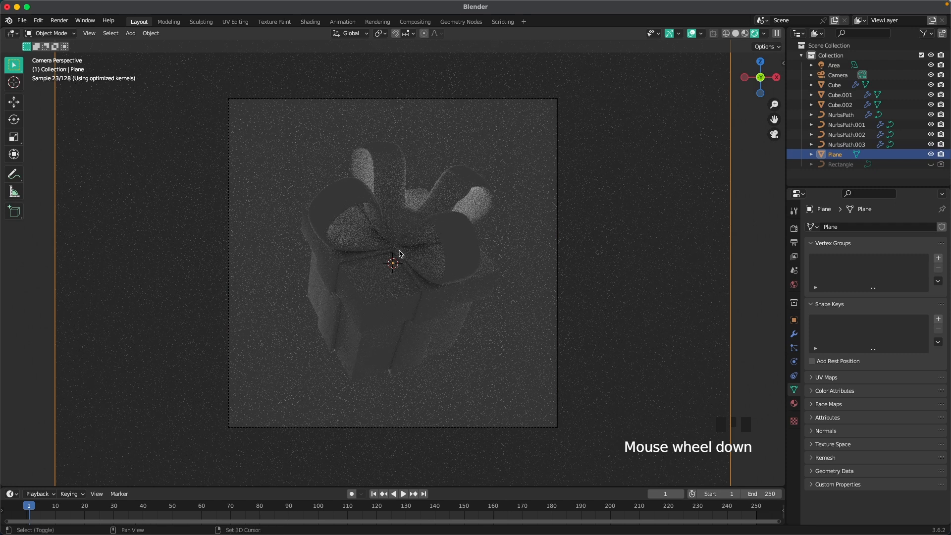
{"action": "key", "text": "shift+a"}
{"action": "mouse_move", "coordinate": [400, 251]}
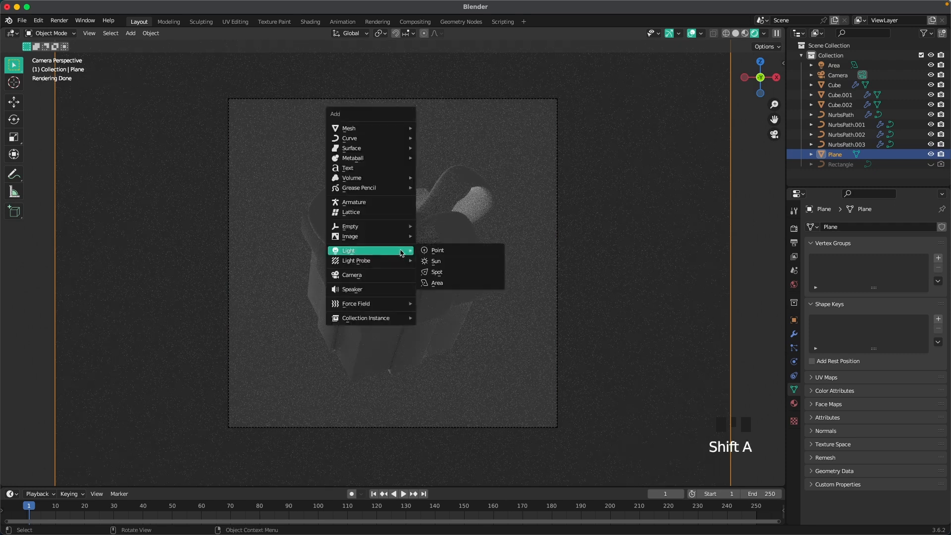
{"action": "left_click", "coordinate": [454, 283]}
{"action": "key", "text": "g"}
{"action": "key", "text": "z"}
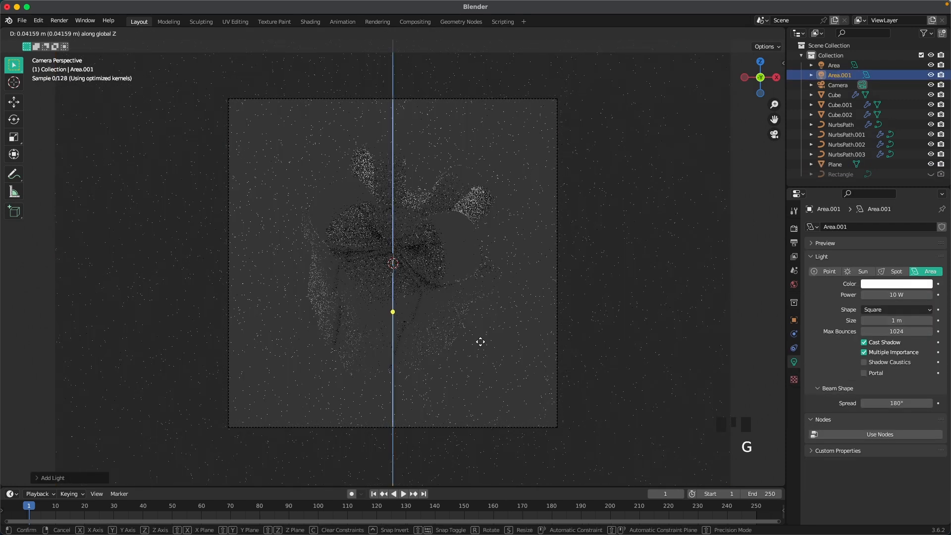
{"action": "left_click", "coordinate": [469, 138]}
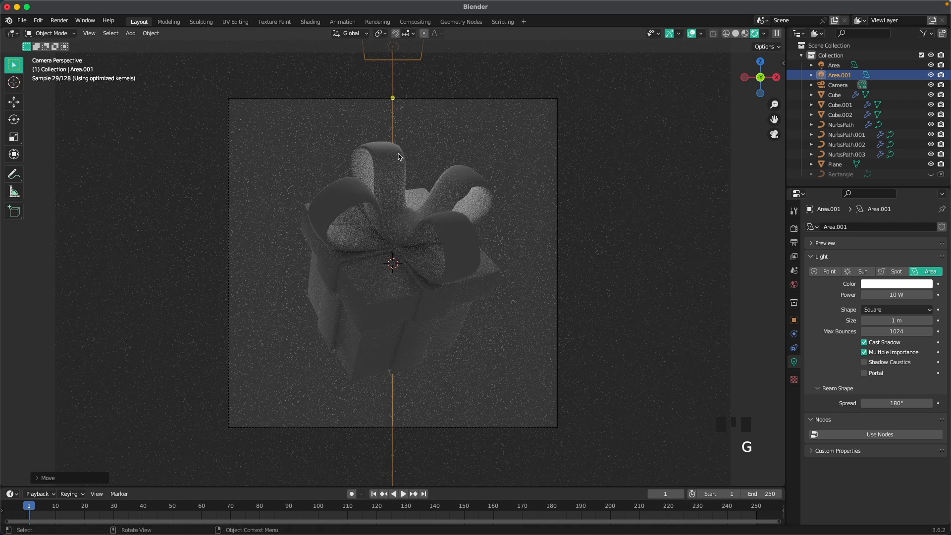
- Set the pivot point to the 3D cursor and rotate the new light 60° around the X axis and -60° around the Z axis
{"action": "key", "text": "period"}
{"action": "left_click", "coordinate": [469, 156]}
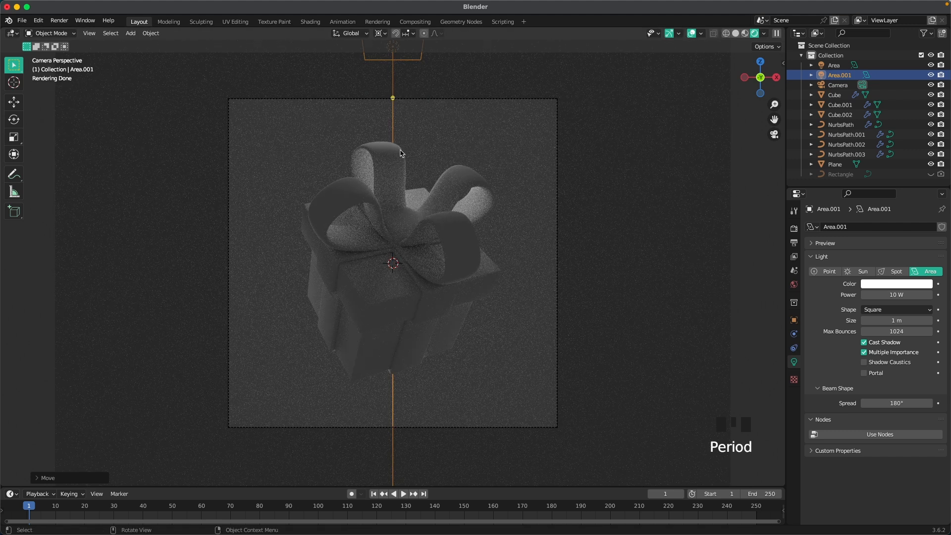
{"action": "scroll", "coordinate": [373, 138], "scroll_direction": "down", "scroll_amount": 1}
{"action": "key", "text": "r"}
{"action": "key", "text": "x"}
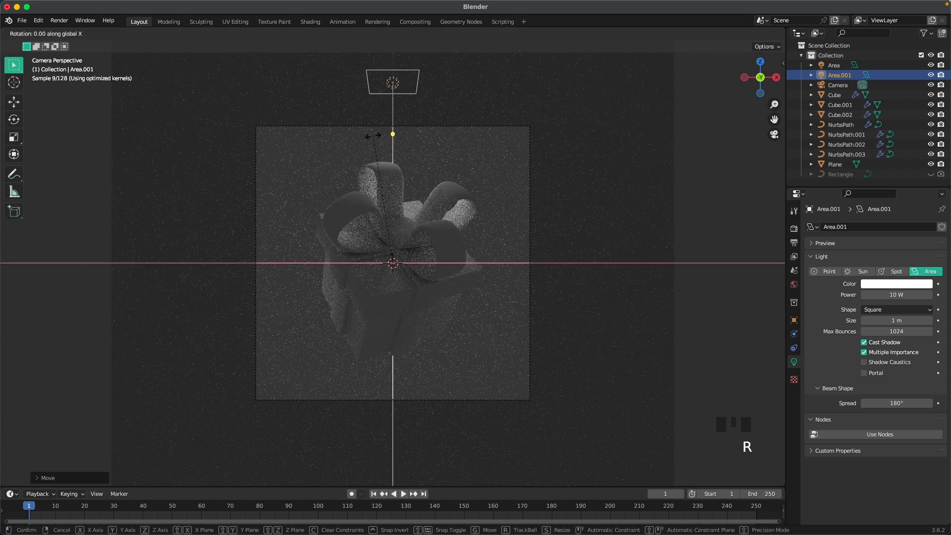
{"action": "key", "text": "z"}
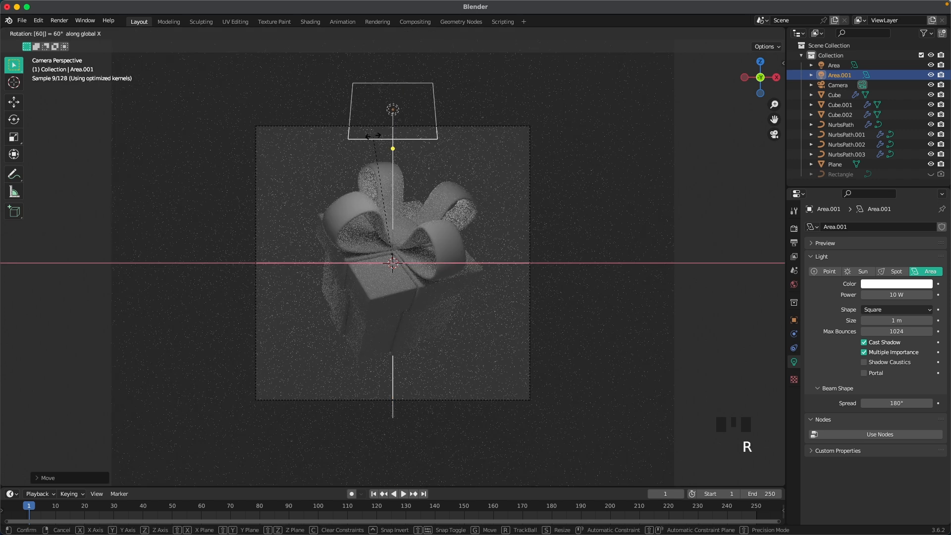
{"action": "key", "text": "6"}
{"action": "key", "text": "0"}
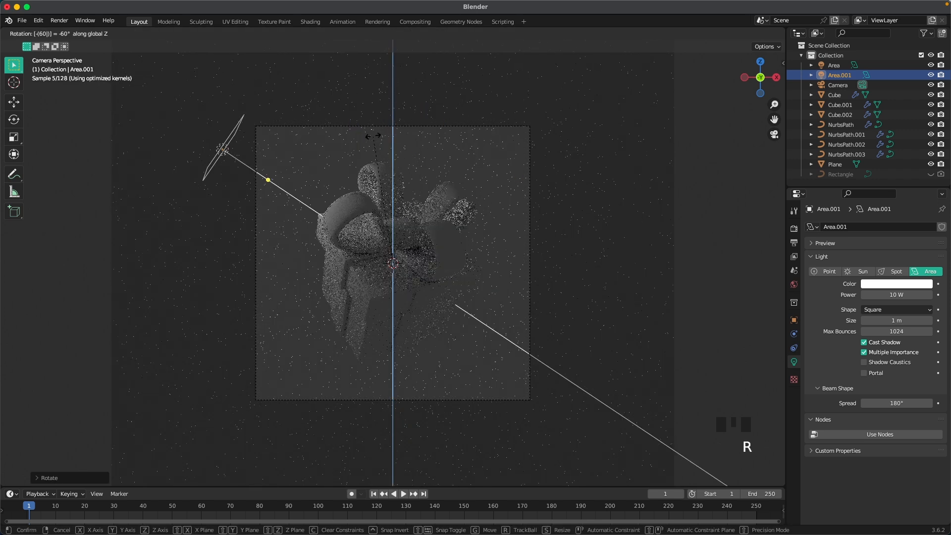
{"action": "key", "text": "Return"}
- Swing the light about 22° further around the global Z axis towards the camera side of the gift box
{"action": "middle_click_drag", "start_coordinate": [373, 142], "coordinate": [349, 184]}
{"action": "scroll", "coordinate": [349, 183], "scroll_direction": "down", "scroll_amount": 3}
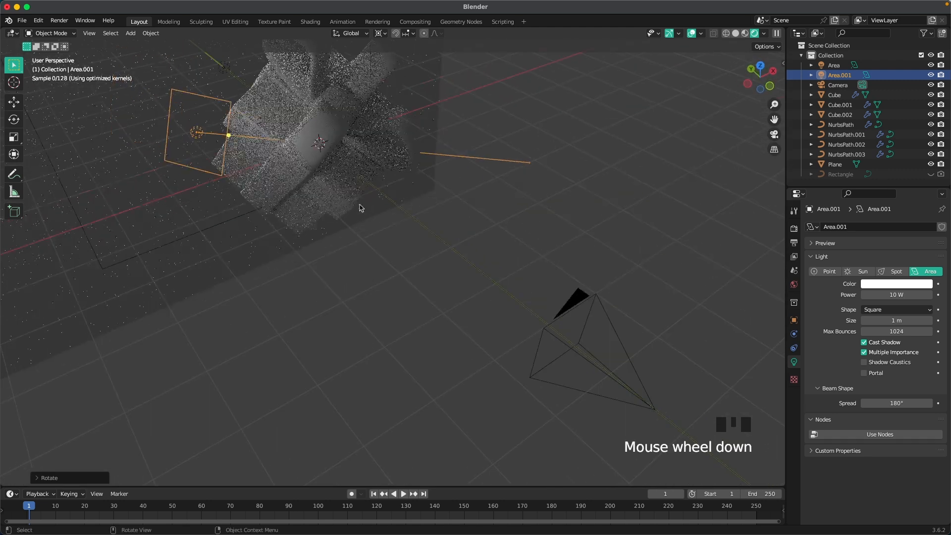
{"action": "middle_click_drag", "start_coordinate": [376, 248], "coordinate": [393, 278], "text": "shift"}
{"action": "key", "text": "r"}
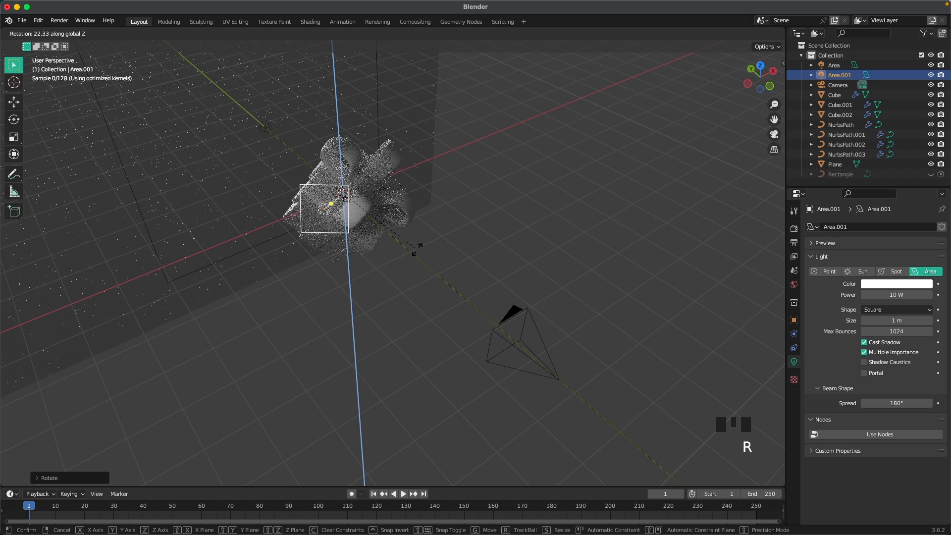
{"action": "key", "text": "Return"}
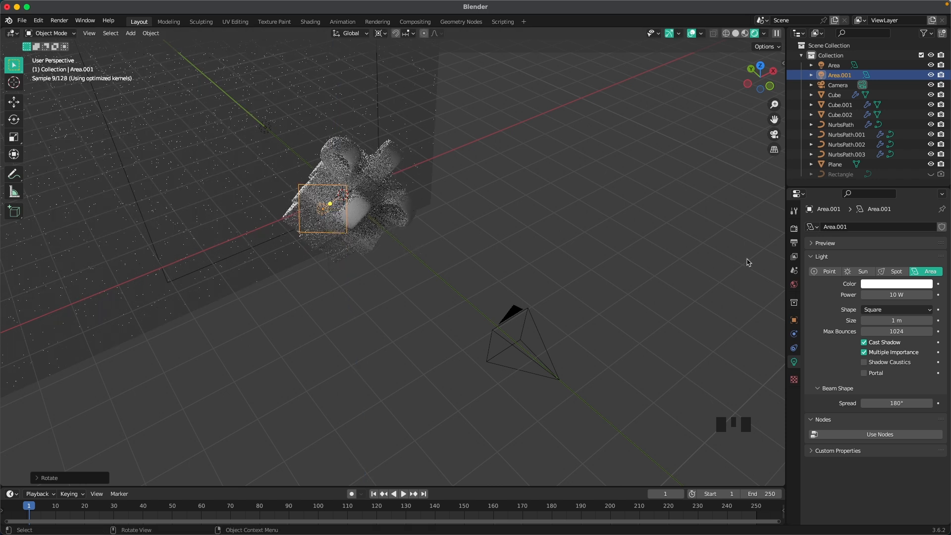
- Set the light's size to 3 m and its shape to Disk, and look through the camera
{"action": "left_click", "coordinate": [903, 319]}
{"action": "type", "text": "3"}
{"action": "left_click", "coordinate": [896, 312]}
{"action": "left_click", "coordinate": [896, 309]}
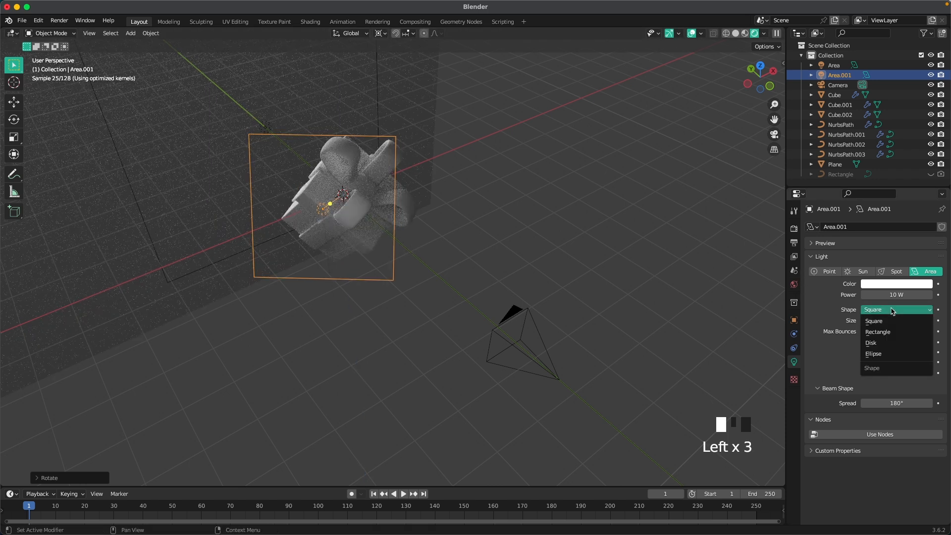
{"action": "left_click", "coordinate": [894, 343]}
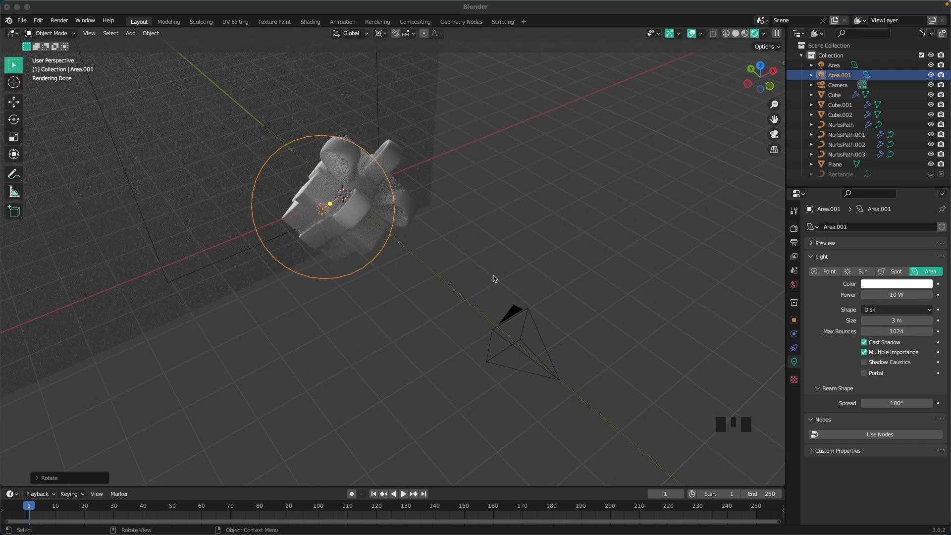
{"action": "key", "text": "grave"}
{"action": "left_click", "coordinate": [470, 292]}
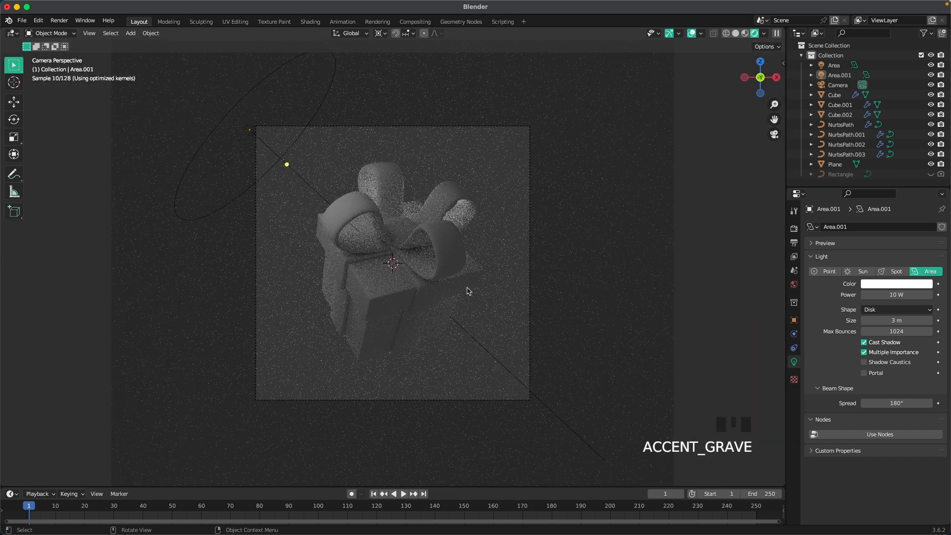
{"action": "scroll", "coordinate": [469, 291], "scroll_direction": "up", "scroll_amount": 2}
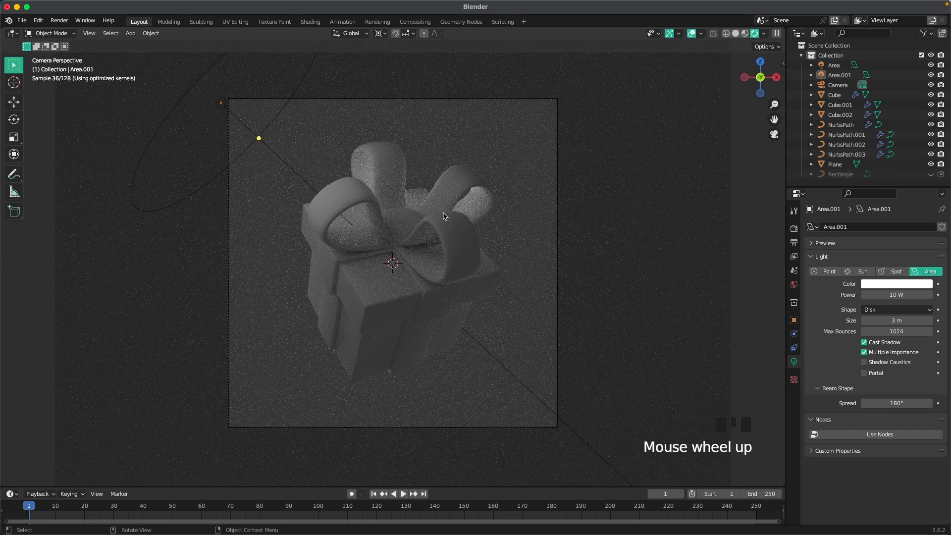
- Give the disk light a pale warm tint near FFE9C2 and set its power to 150 W
{"action": "left_click", "coordinate": [883, 284]}
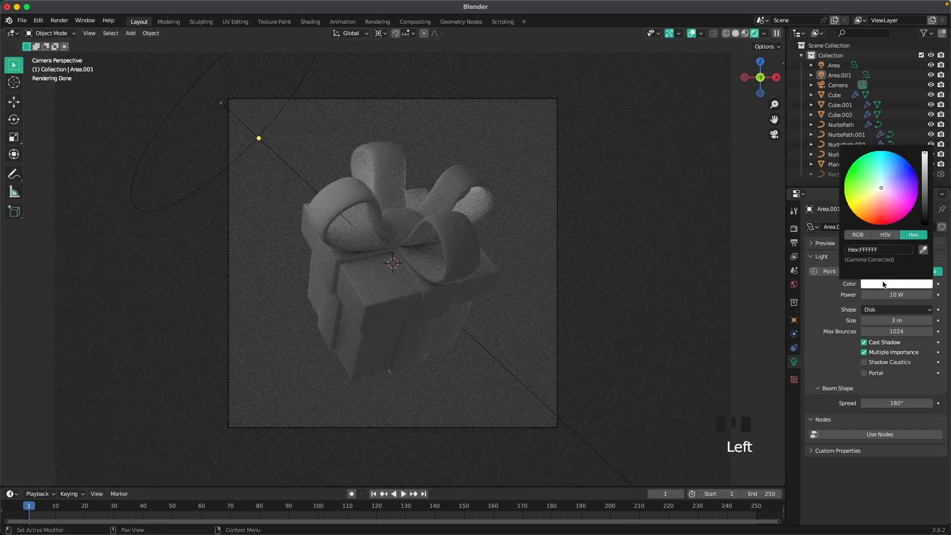
{"action": "left_click", "coordinate": [877, 193]}
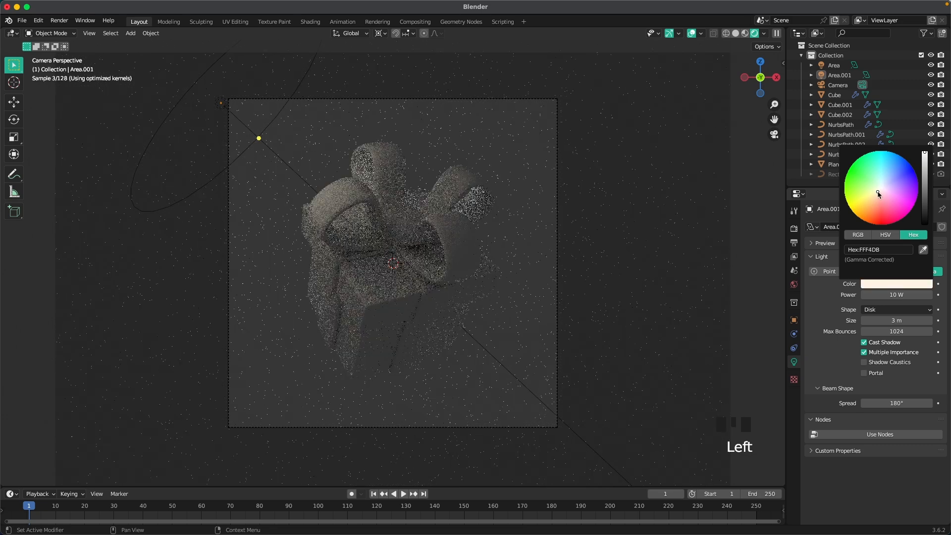
{"action": "left_click", "coordinate": [876, 196]}
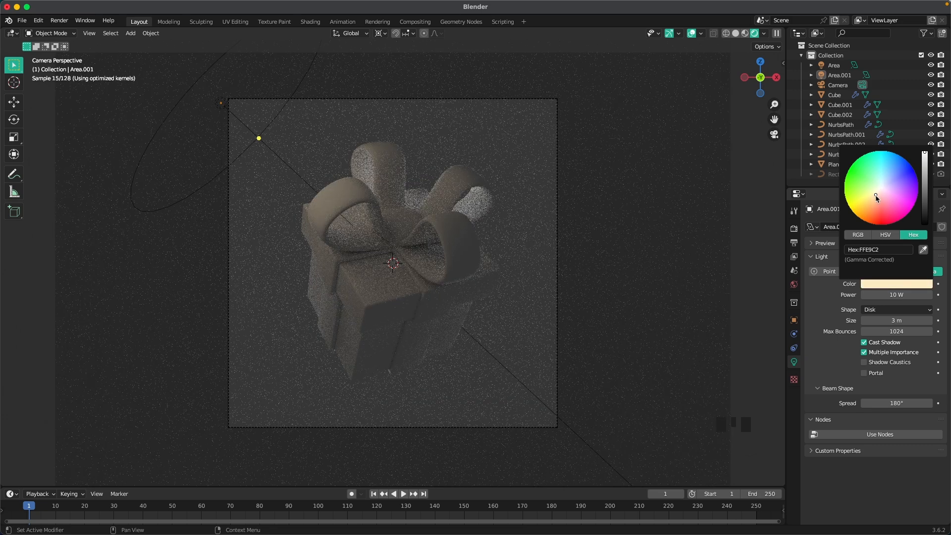
{"action": "double_click", "coordinate": [894, 296]}
{"action": "type", "text": "150"}
{"action": "key", "text": "Return"}
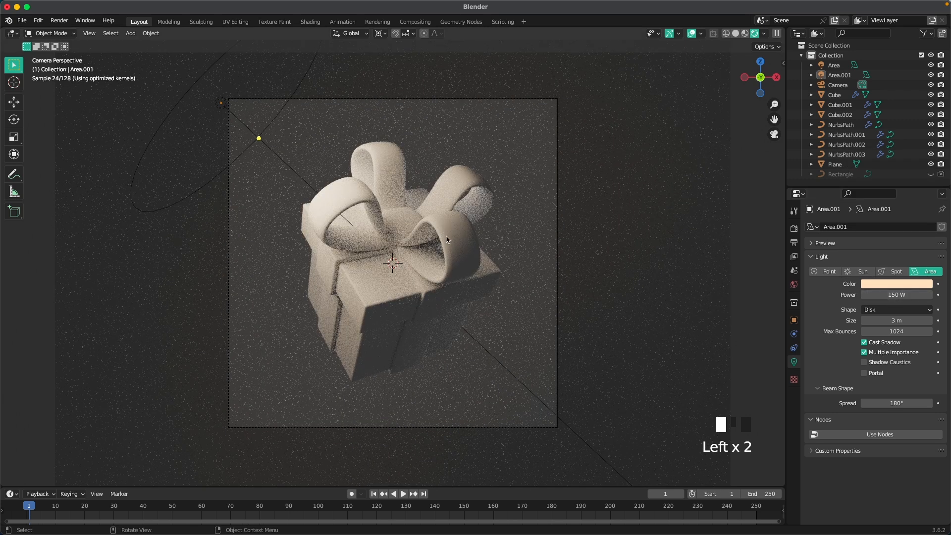
{"action": "left_click", "coordinate": [880, 295]}
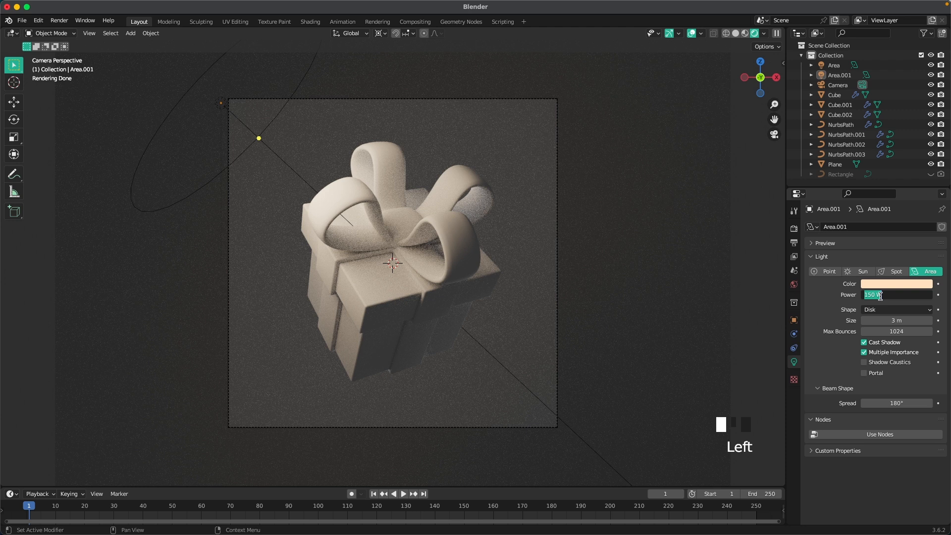
{"action": "left_click", "coordinate": [692, 293]}
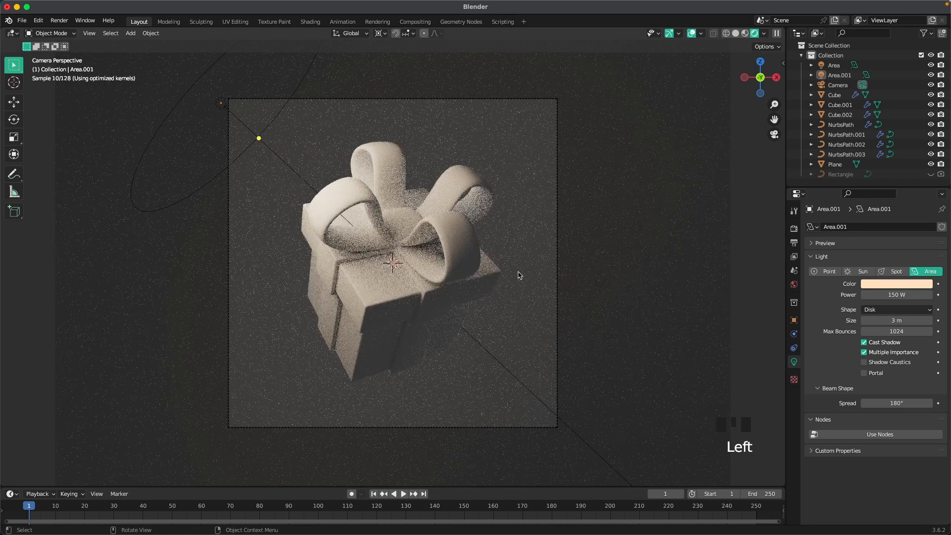
{"action": "scroll", "coordinate": [252, 116], "scroll_direction": "up", "scroll_amount": 1}
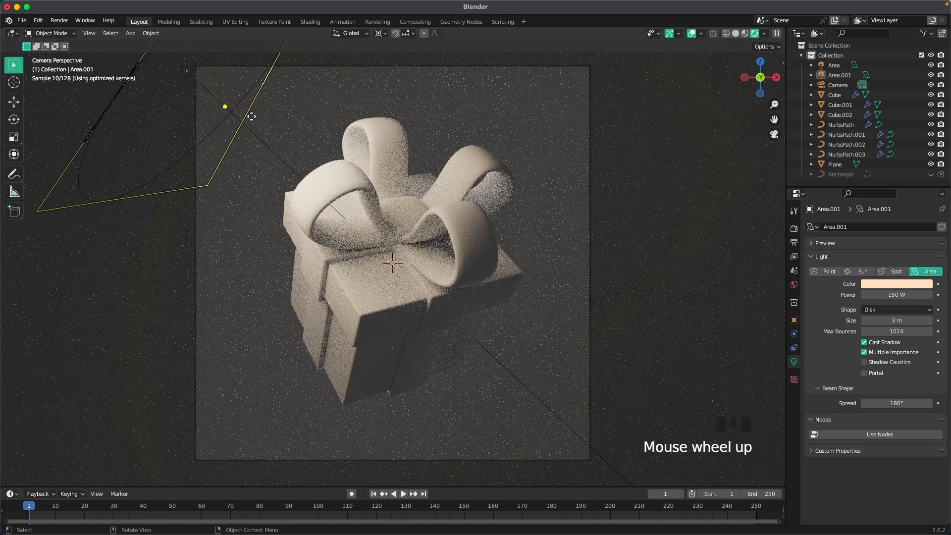
- Reselect the disk light and deepen its colour to a warm peach, FFCDA8
{"action": "left_click", "coordinate": [187, 72]}
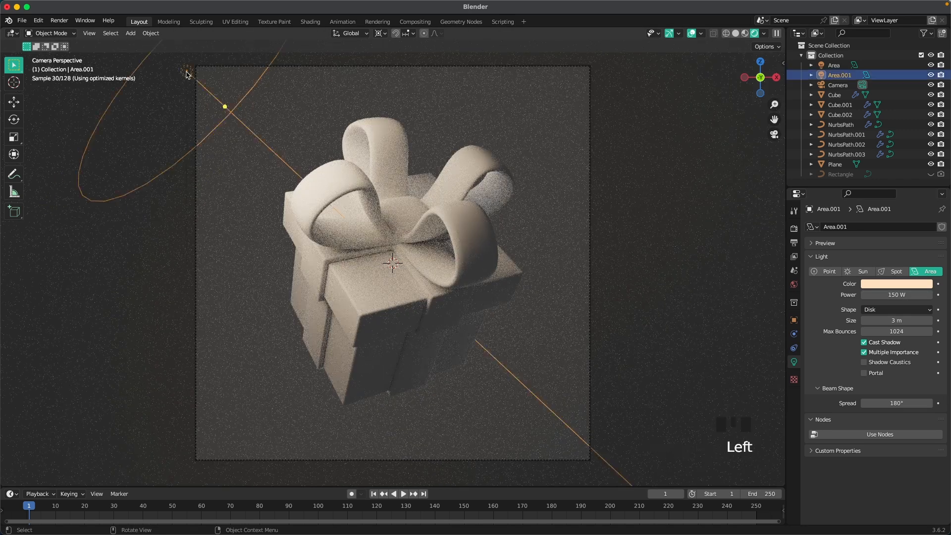
{"action": "left_click", "coordinate": [900, 283]}
{"action": "left_click", "coordinate": [875, 200]}
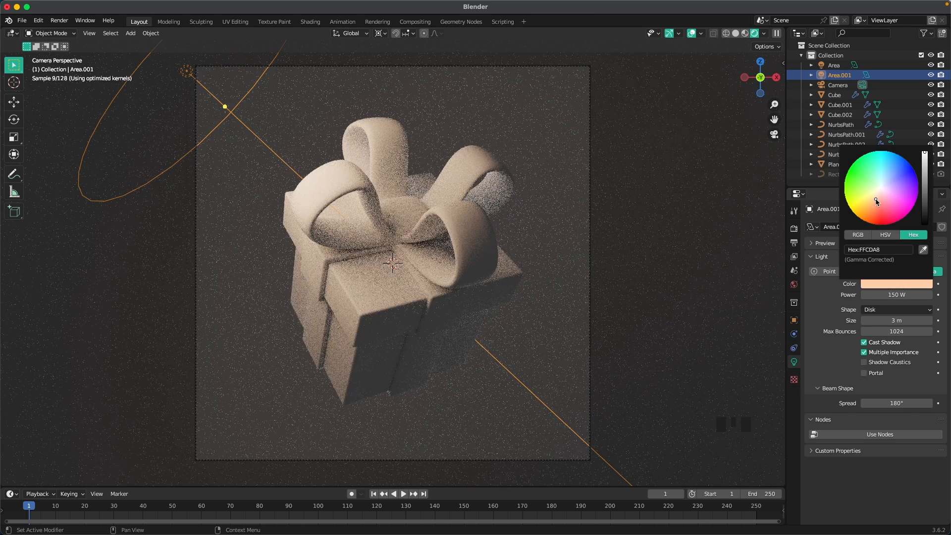
{"action": "left_click", "coordinate": [880, 287]}
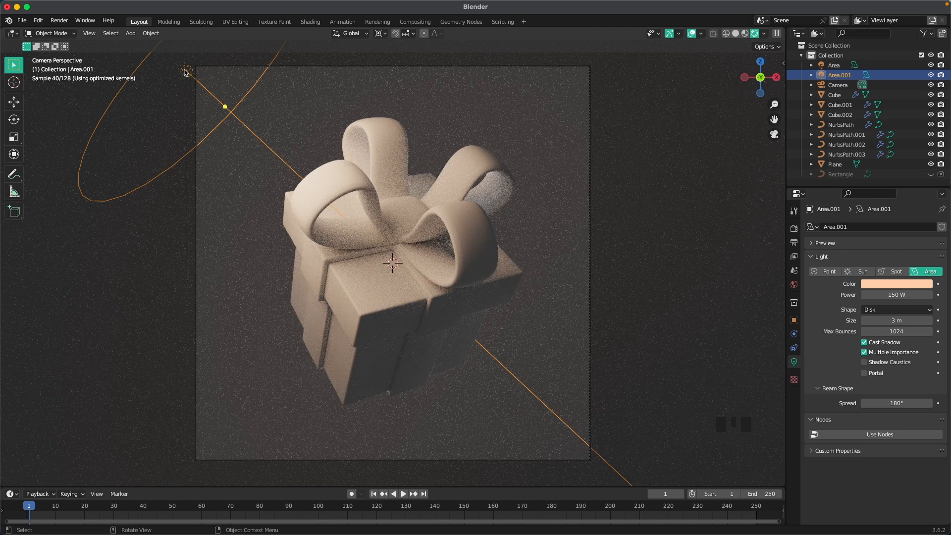
- Duplicate the disk light and rotate the copy 120° around the global Z axis to the opposite side of the box
{"action": "key", "text": "shift+d"}
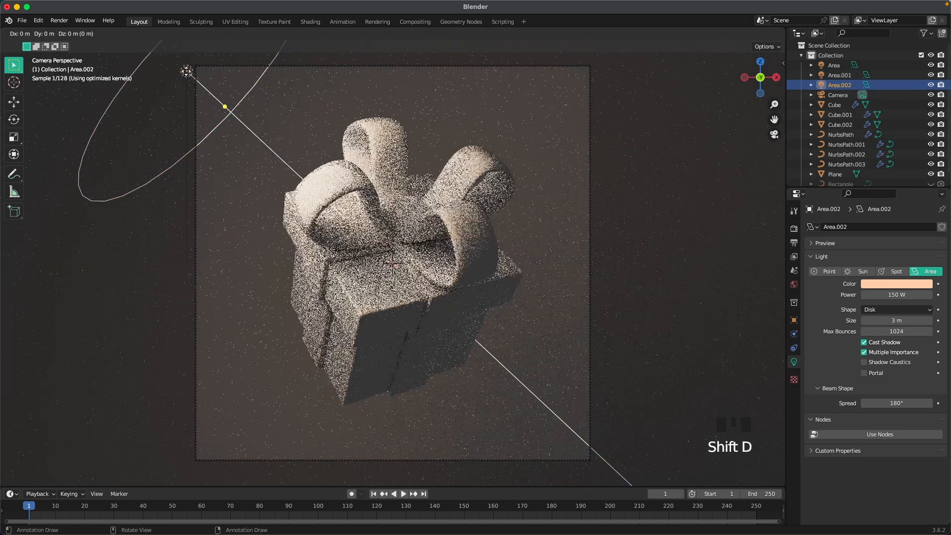
{"action": "type", "text": "rz"}
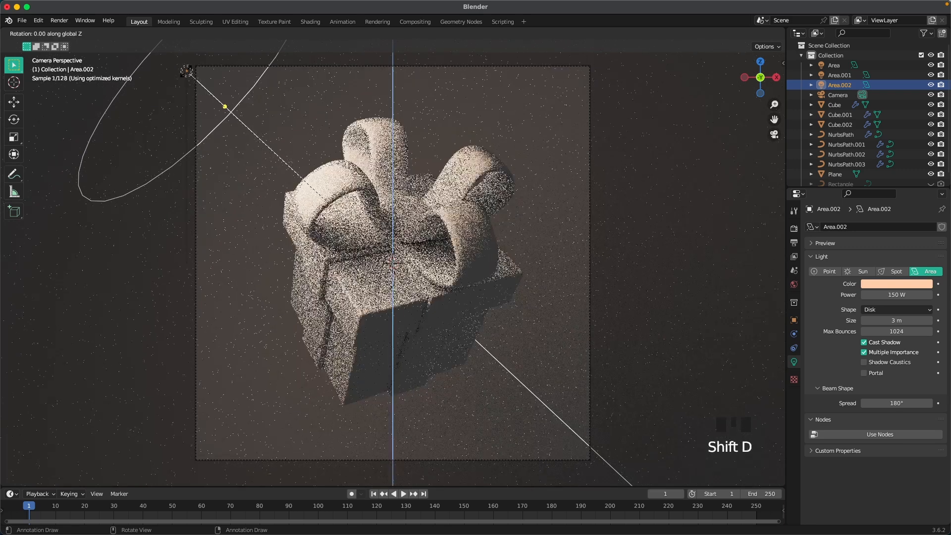
{"action": "type", "text": "120"}
{"action": "key", "text": "Return"}
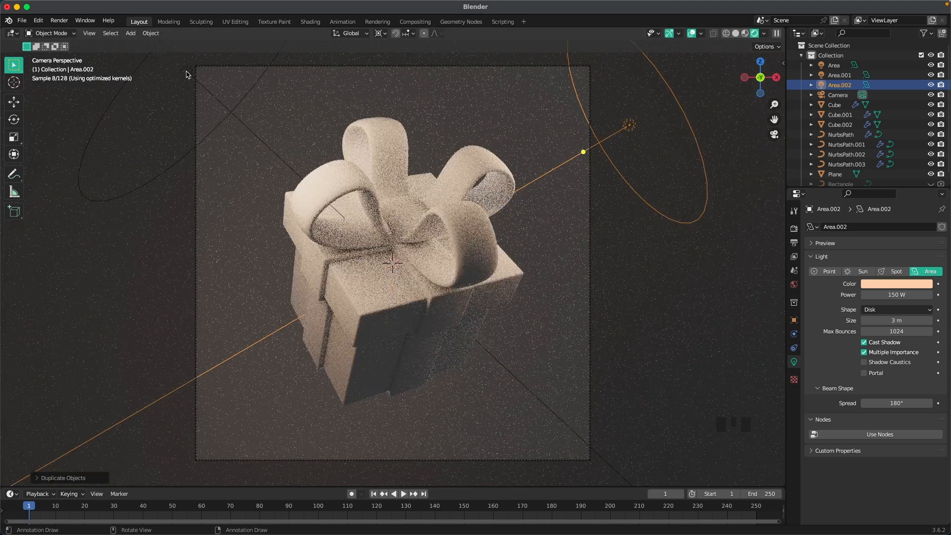
- Rotate the duplicated light around its local X axis to a lower position, and move it away from the box along its local Z axis
{"action": "scroll", "coordinate": [548, 167], "scroll_direction": "down", "scroll_amount": 2}
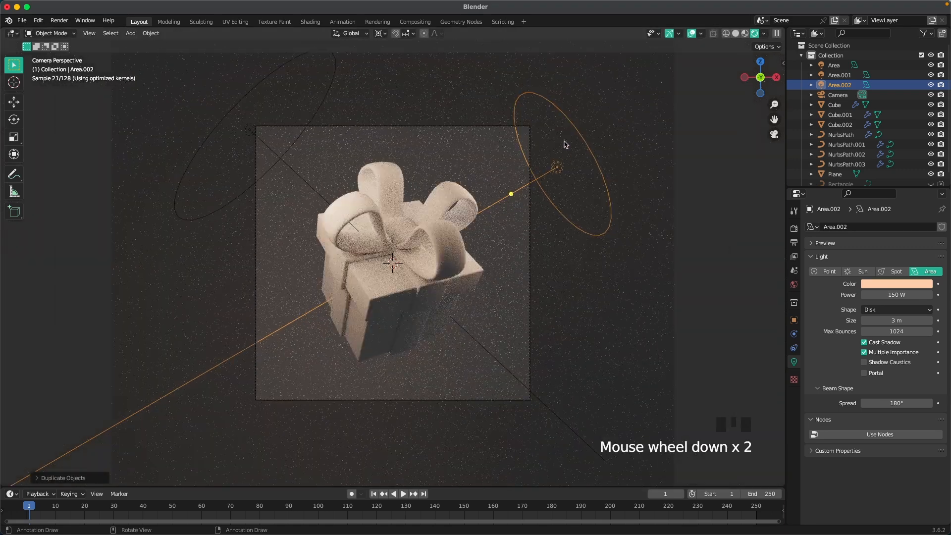
{"action": "key", "text": "r"}
{"action": "key", "text": "x"}
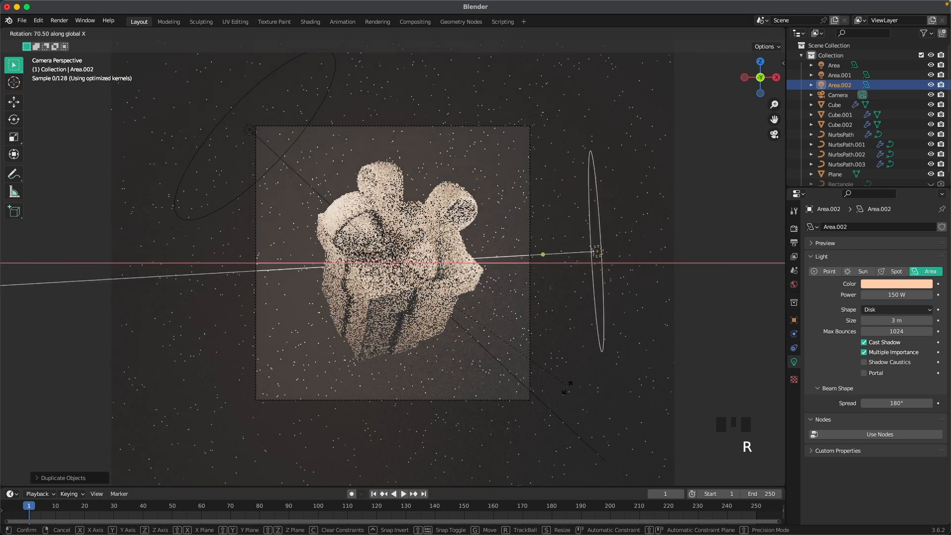
{"action": "key", "text": "x"}
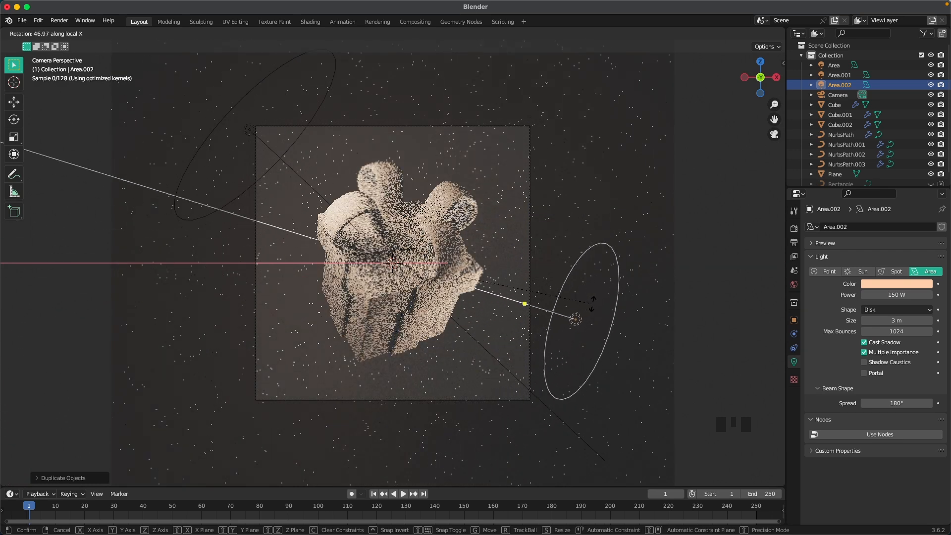
{"action": "left_click", "coordinate": [593, 330]}
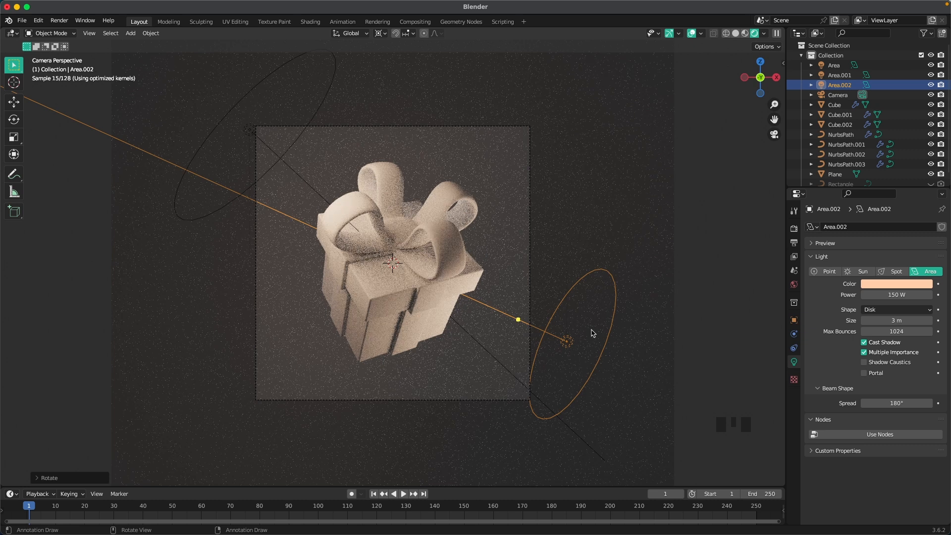
{"action": "key", "text": "g"}
{"action": "key", "text": "z"}
{"action": "key", "text": "z"}
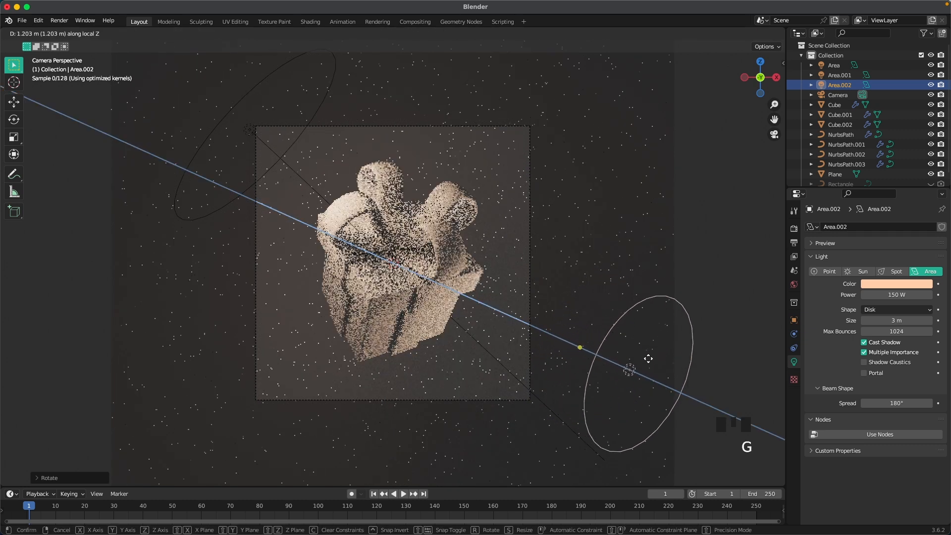
{"action": "left_click", "coordinate": [671, 380]}
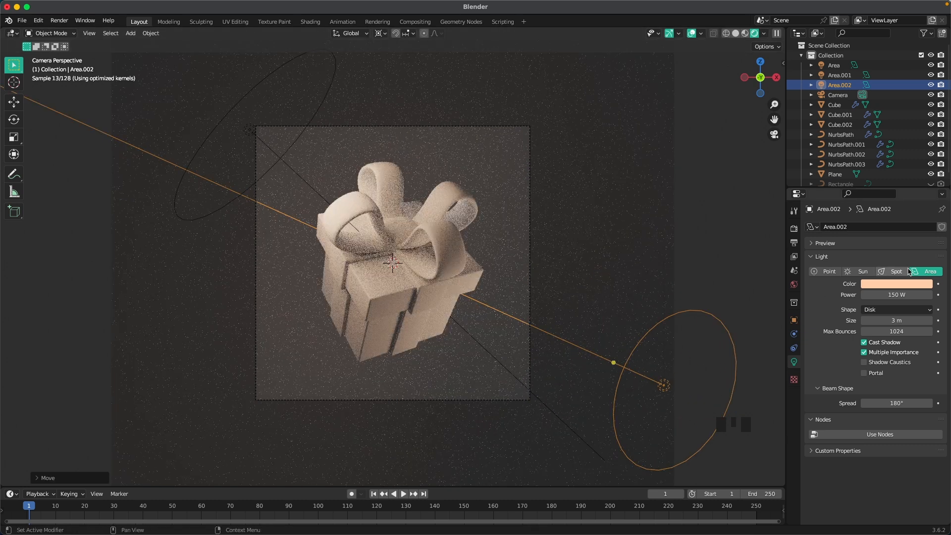
- Change the duplicated lower disk light's colour to a pale cool blue and deselect it
{"action": "left_click", "coordinate": [902, 286]}
{"action": "left_click", "coordinate": [885, 183]}
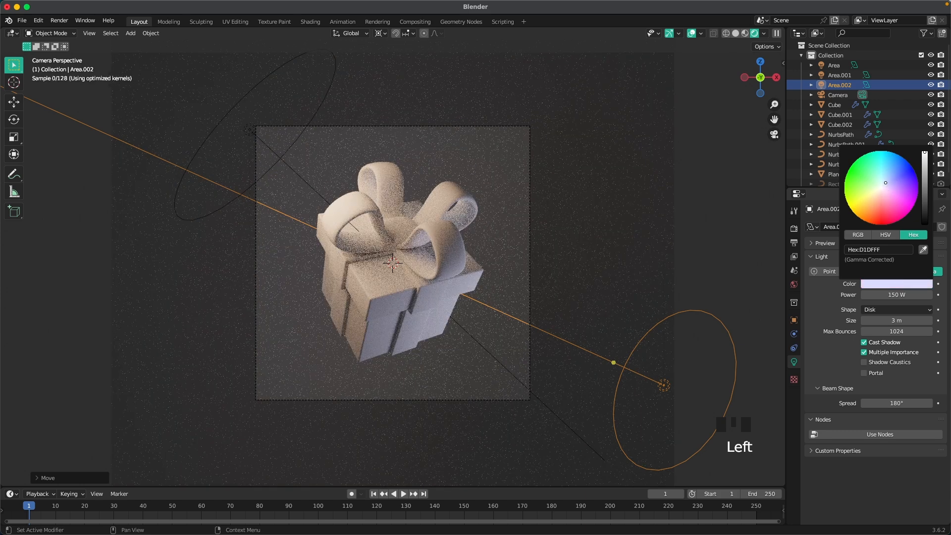
{"action": "left_click_drag", "start_coordinate": [887, 184], "coordinate": [885, 181]}
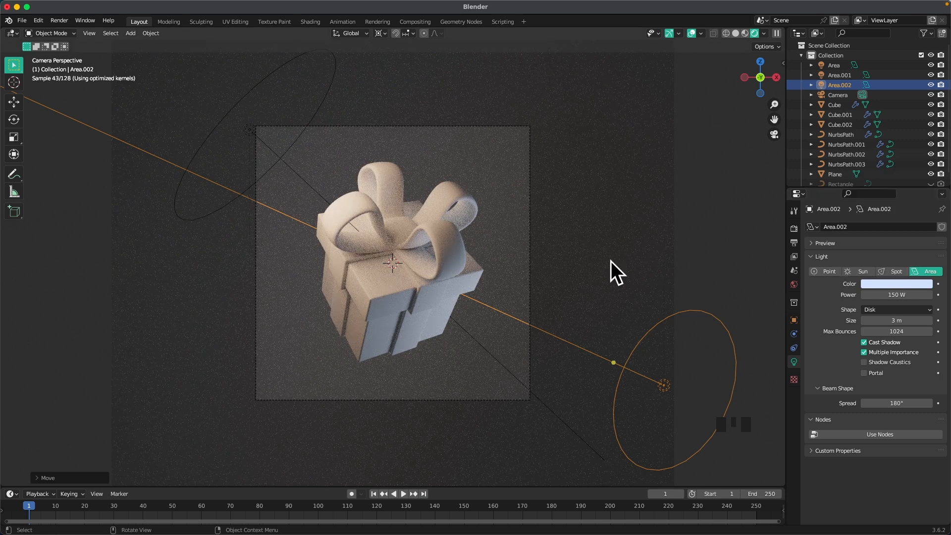
{"action": "scroll", "coordinate": [558, 281], "scroll_direction": "up", "scroll_amount": 1}
{"action": "left_click", "coordinate": [536, 241]}
- Add a new area light between the gift box and the backdrop plane
{"action": "middle_click_drag", "start_coordinate": [340, 226], "coordinate": [382, 246]}
{"action": "scroll", "coordinate": [386, 248], "scroll_direction": "down", "scroll_amount": 4}
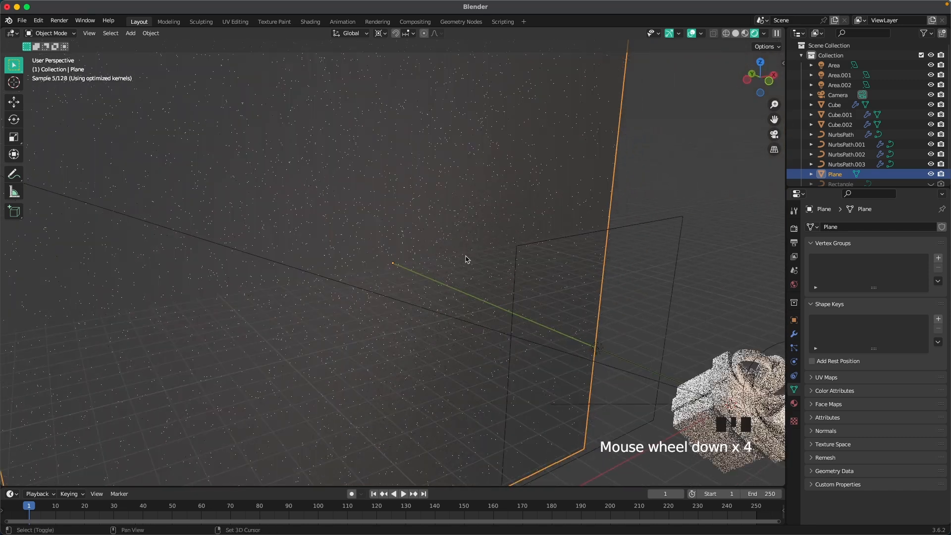
{"action": "middle_click_drag", "start_coordinate": [465, 259], "coordinate": [408, 253], "text": "shift"}
{"action": "key", "text": "shift+a"}
{"action": "mouse_move", "coordinate": [408, 266]}
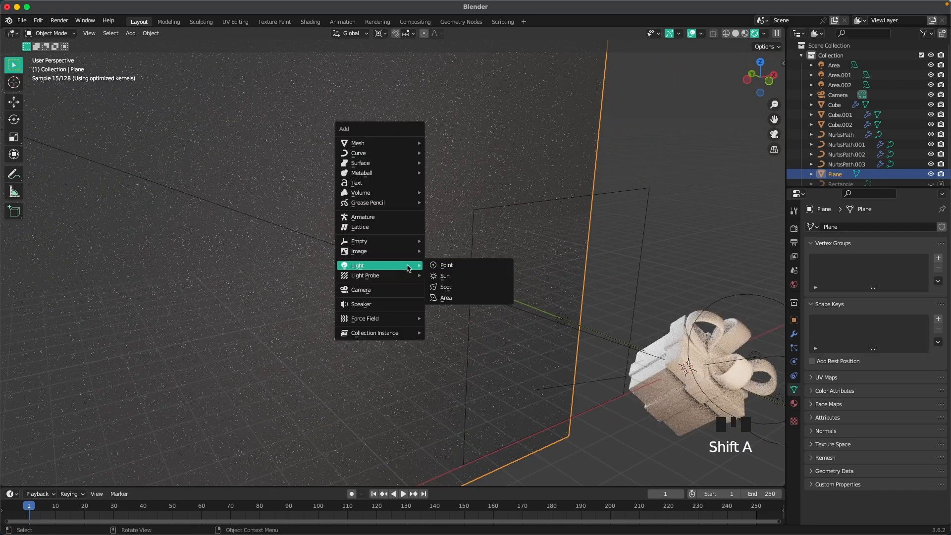
{"action": "left_click", "coordinate": [475, 297]}
- Rotate the new area light to face the backdrop and move it along the global Y axis behind the box
{"action": "key", "text": "r"}
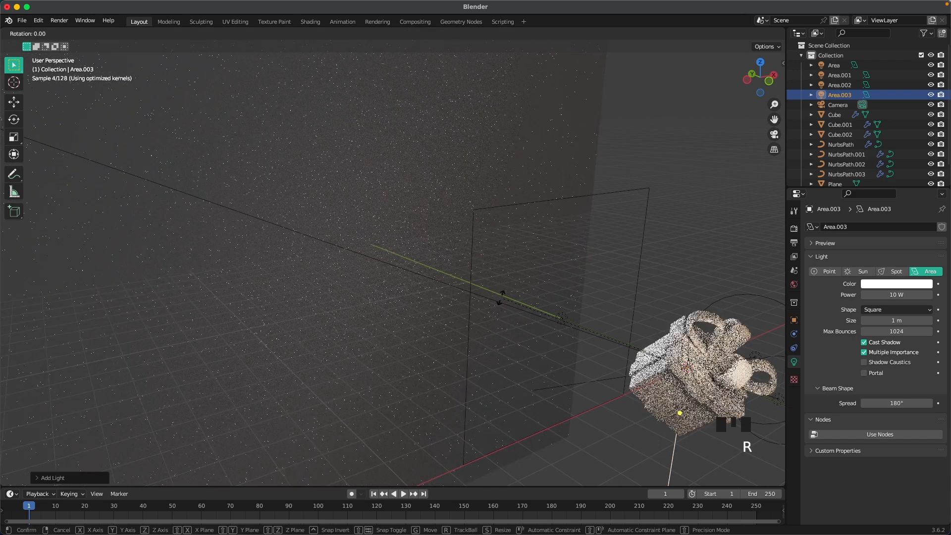
{"action": "left_click", "coordinate": [501, 297]}
{"action": "key", "text": "g"}
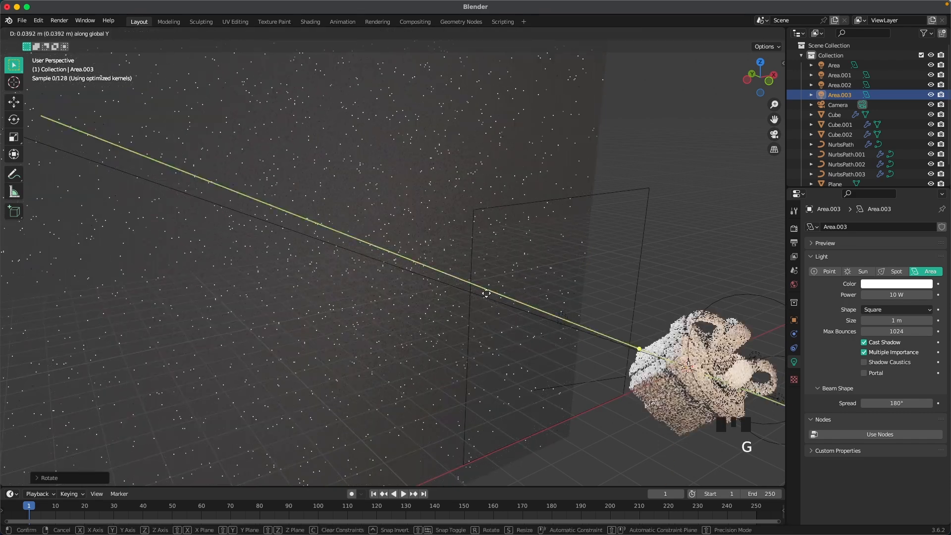
{"action": "left_click", "coordinate": [265, 178]}
- Change the backdrop light to a disk 3 m in size and set its power to 750 W
{"action": "left_click", "coordinate": [897, 309]}
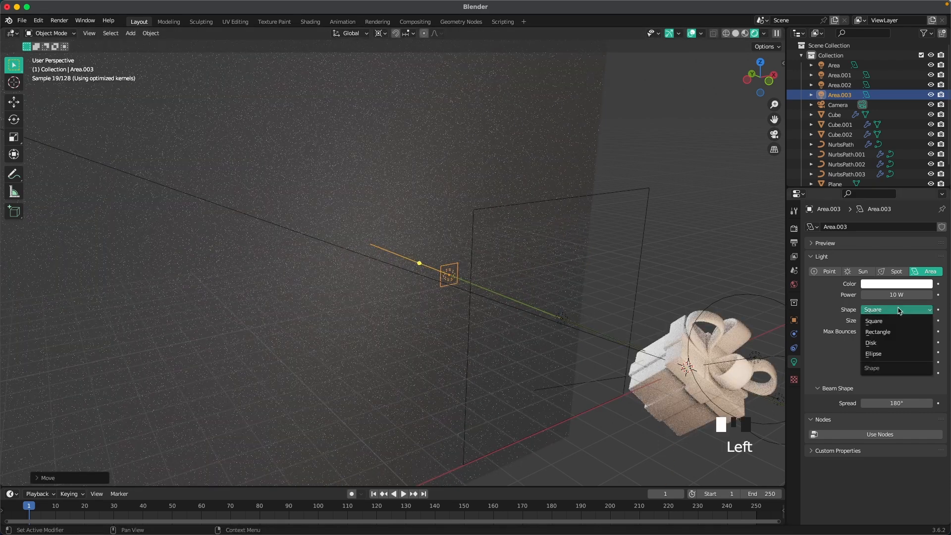
{"action": "left_click", "coordinate": [891, 344]}
{"action": "left_click", "coordinate": [894, 321]}
{"action": "type", "text": "3"}
{"action": "key", "text": "Return"}
{"action": "left_click", "coordinate": [895, 293]}
{"action": "key", "text": "BackSpace"}
{"action": "type", "text": "750"}
{"action": "key", "text": "Return"}
- From the camera view, raise the backdrop light's power to 1000 W and give it a pale warm tint
{"action": "key", "text": "grave"}
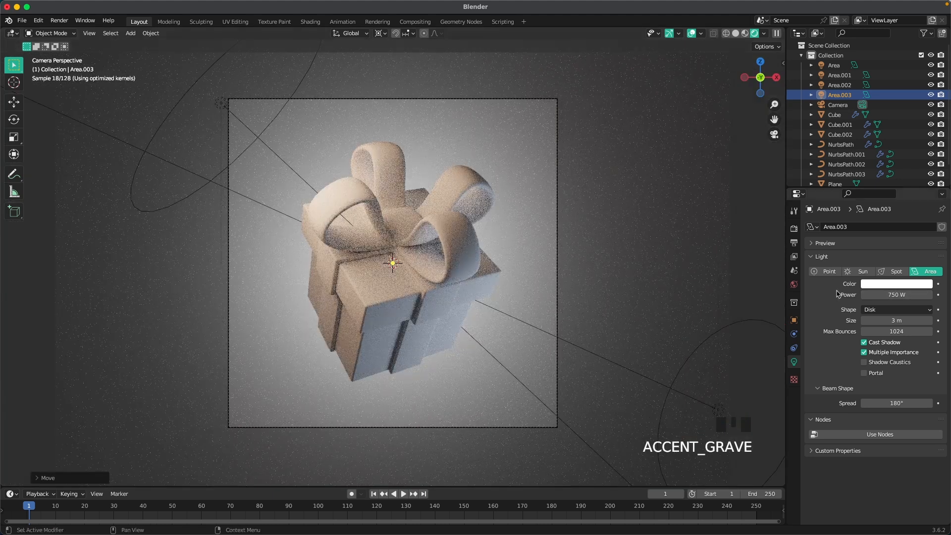
{"action": "left_click", "coordinate": [885, 293]}
{"action": "type", "text": "100"}
{"action": "key", "text": "Return"}
{"action": "left_click", "coordinate": [884, 285]}
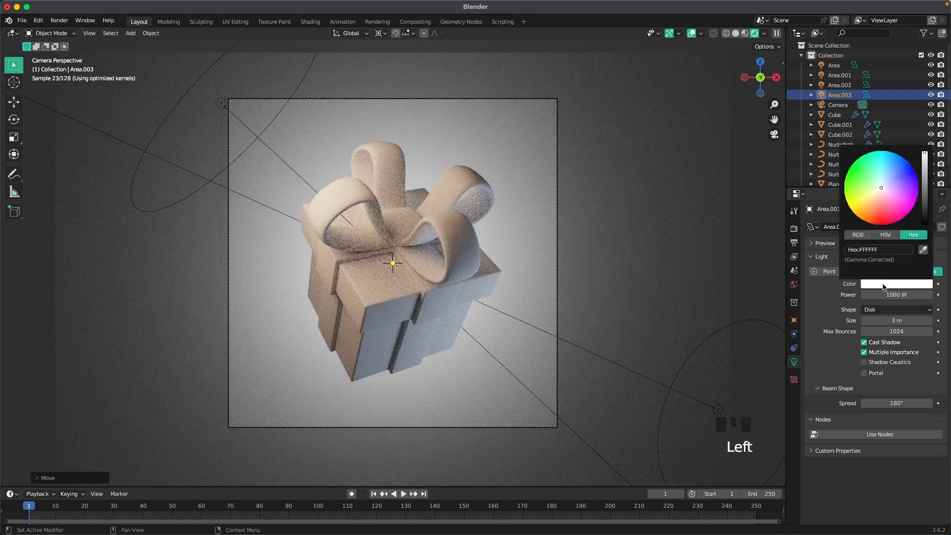
{"action": "left_click", "coordinate": [878, 193]}
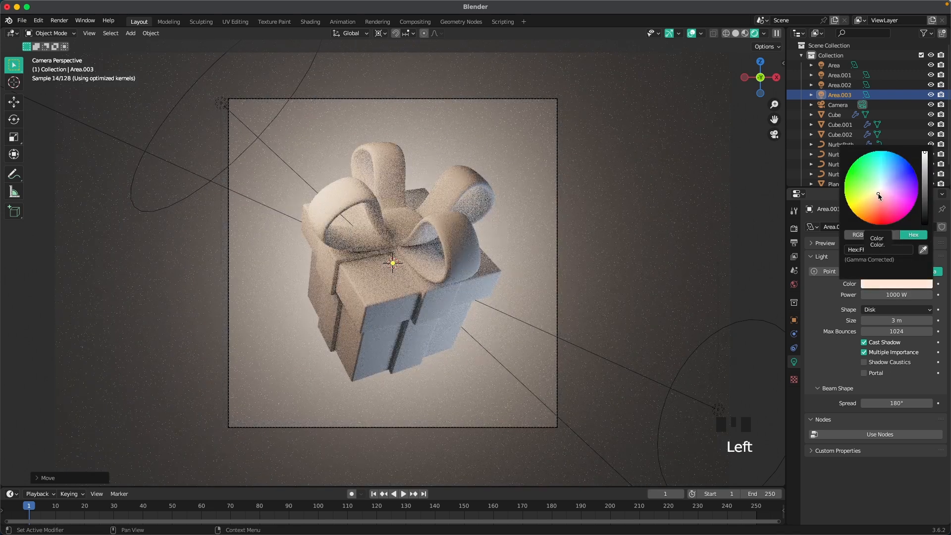
{"action": "scroll", "coordinate": [701, 238], "scroll_direction": "up", "scroll_amount": 2}
- Create a new material on the backdrop plane and name it Background
{"action": "left_click", "coordinate": [696, 238]}
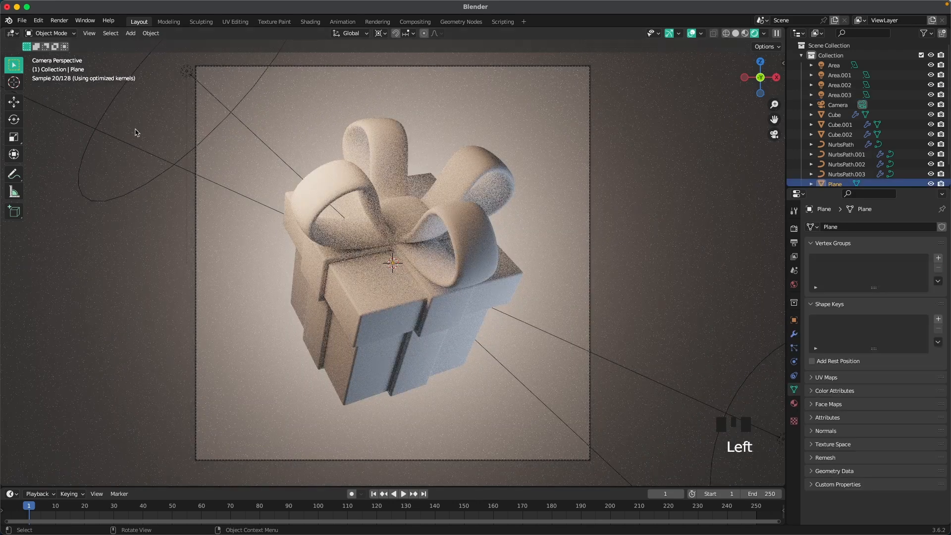
{"action": "left_click", "coordinate": [682, 262]}
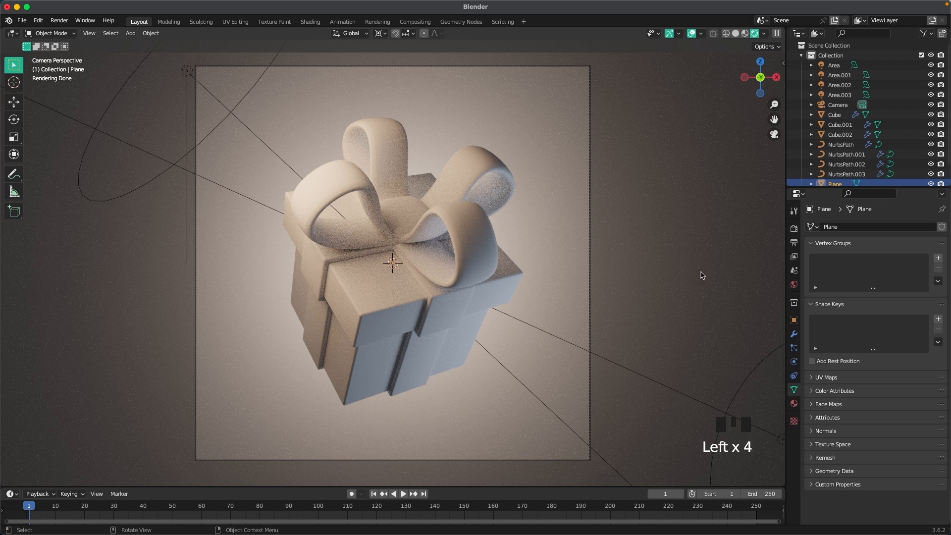
{"action": "left_click", "coordinate": [793, 403]}
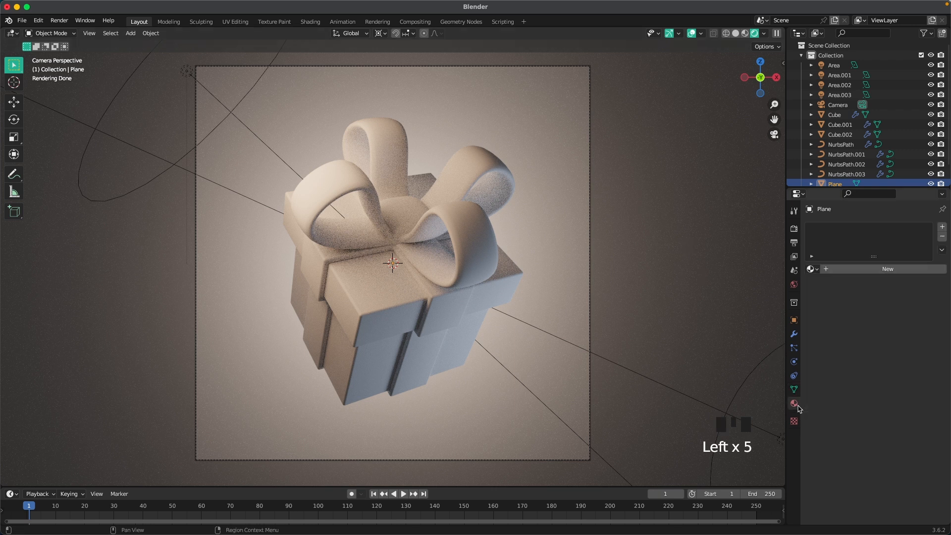
{"action": "left_click", "coordinate": [869, 269]}
{"action": "left_click", "coordinate": [873, 270]}
{"action": "type", "text": "Background"}
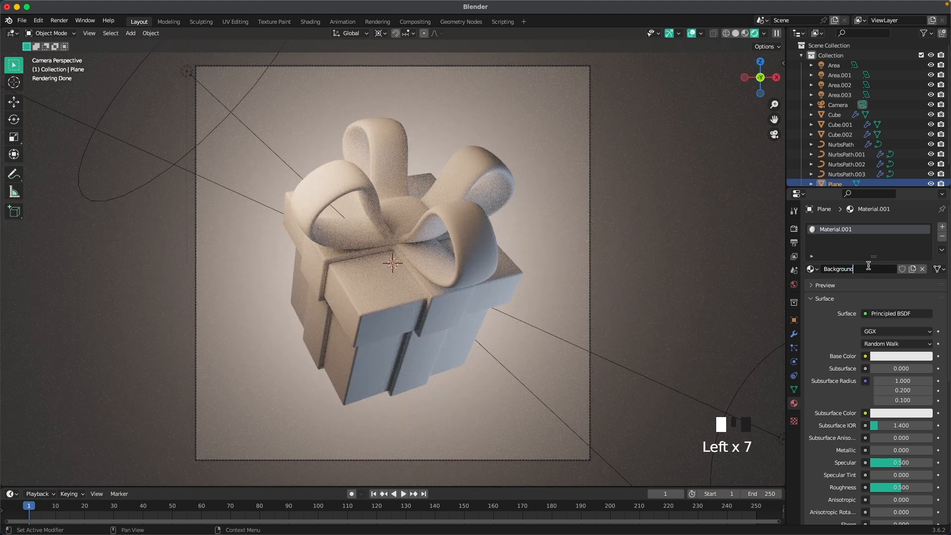
- Set the Background material's base colour to F1D19F
{"action": "left_click", "coordinate": [883, 356]}
{"action": "left_click", "coordinate": [878, 311]}
{"action": "type", "text": "F1D19F"}
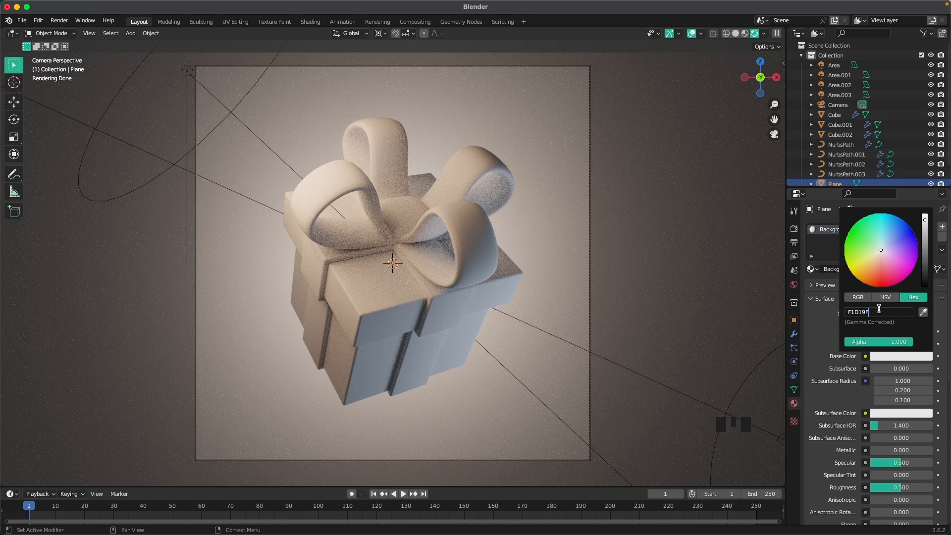
{"action": "key", "text": "Return"}
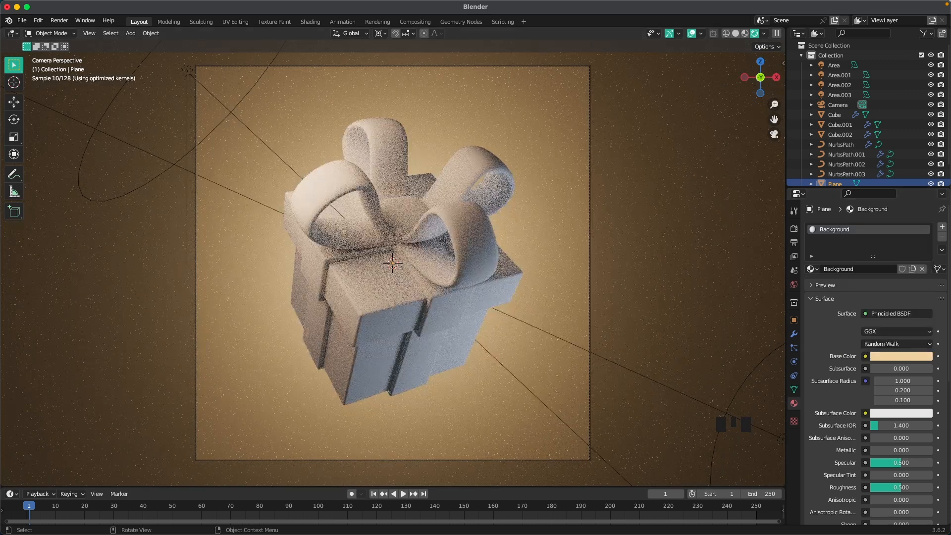
- Create a new material on the gift box and set its base colour to E7CBB5
{"action": "double_click", "coordinate": [390, 295]}
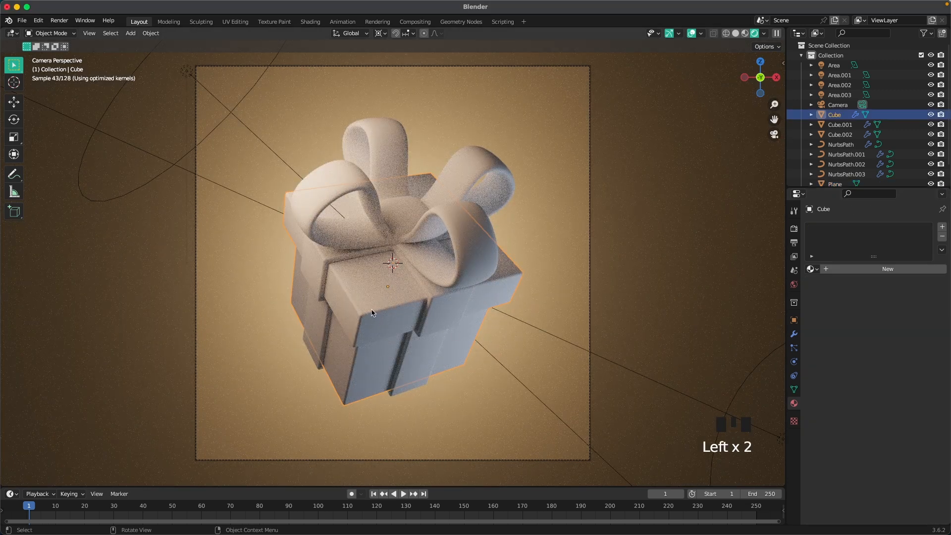
{"action": "left_click", "coordinate": [873, 272]}
{"action": "left_click", "coordinate": [897, 357]}
{"action": "left_click", "coordinate": [878, 311]}
{"action": "type", "text": "E7CBB5"}
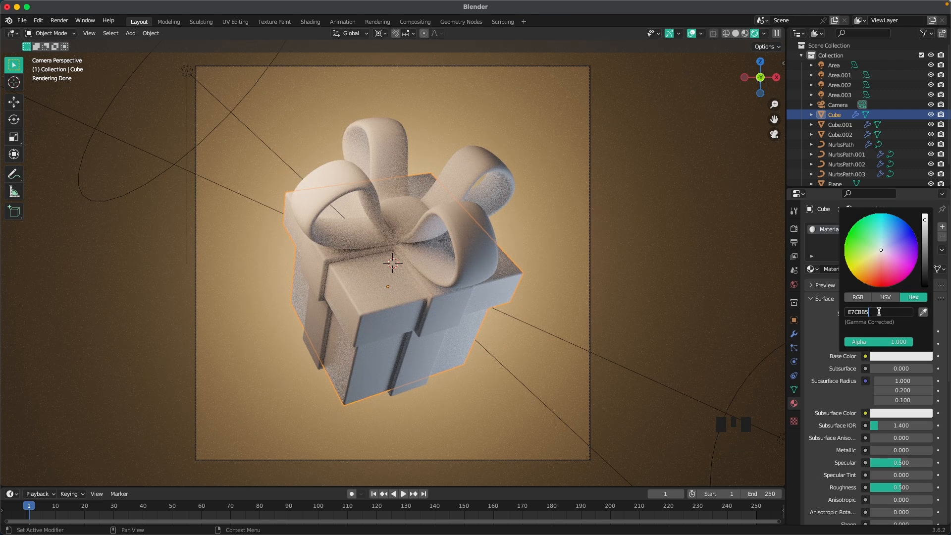
{"action": "key", "text": "Return"}
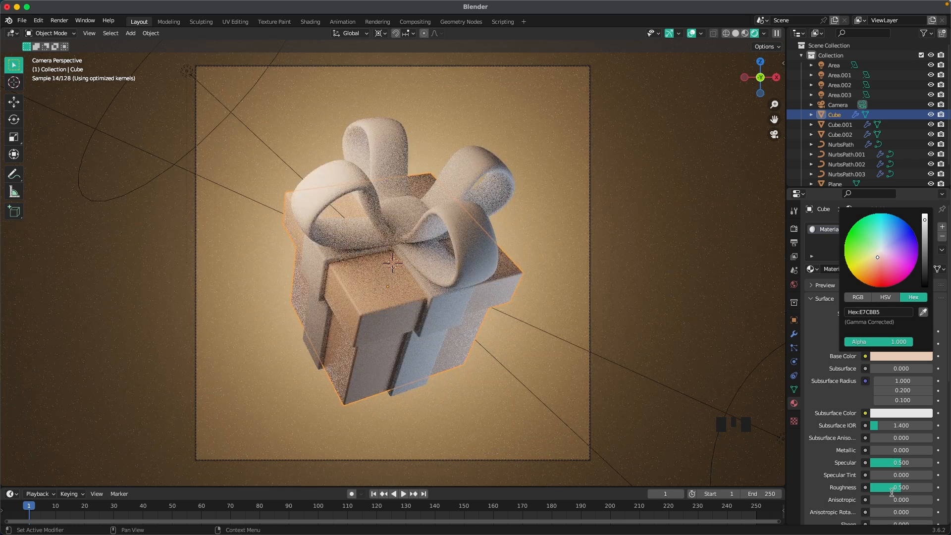
- Set the box material's roughness to 0.3 and rename the material Package
{"action": "left_click", "coordinate": [915, 487]}
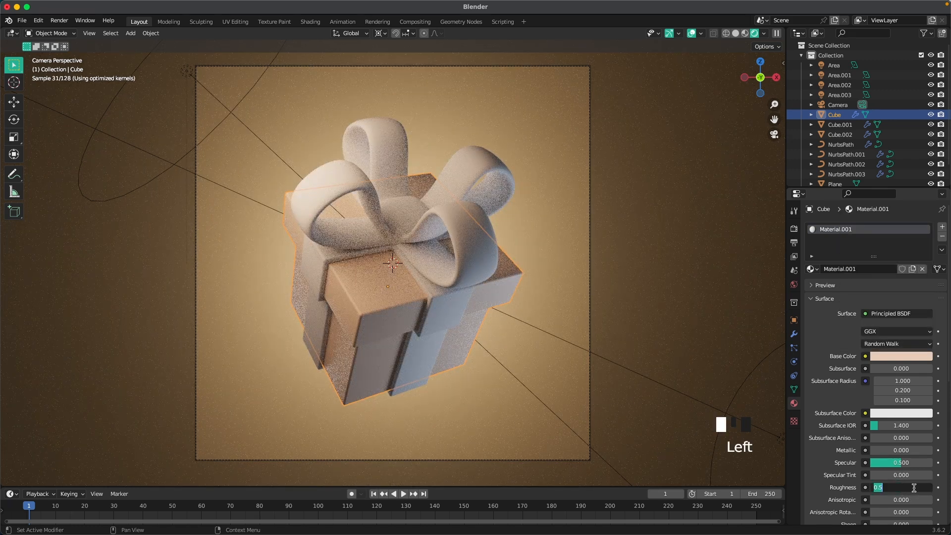
{"action": "type", "text": "0.3"}
{"action": "key", "text": "Return"}
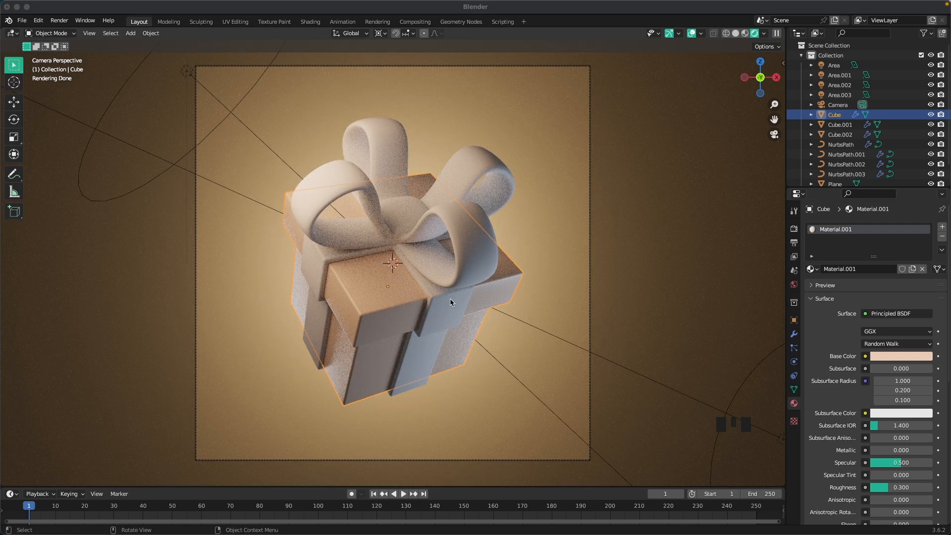
{"action": "left_click", "coordinate": [853, 269]}
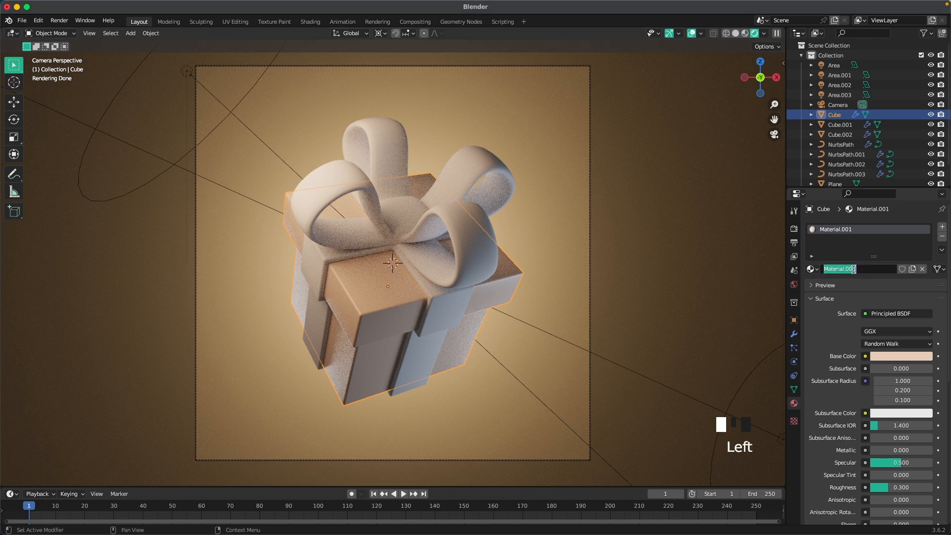
{"action": "type", "text": "Package"}
{"action": "key", "text": "Return"}
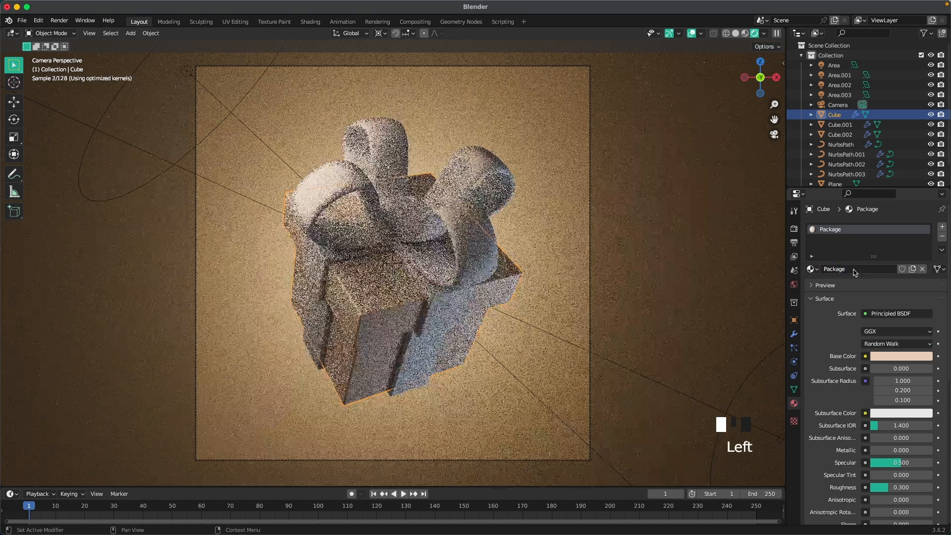
- Create a new material on the front bow loop and name it Gold
{"action": "left_click", "coordinate": [450, 258]}
{"action": "left_click", "coordinate": [857, 271]}
{"action": "left_click", "coordinate": [867, 272]}
{"action": "left_click", "coordinate": [863, 268]}
{"action": "type", "text": "Gold"}
{"action": "key", "text": "Return"}
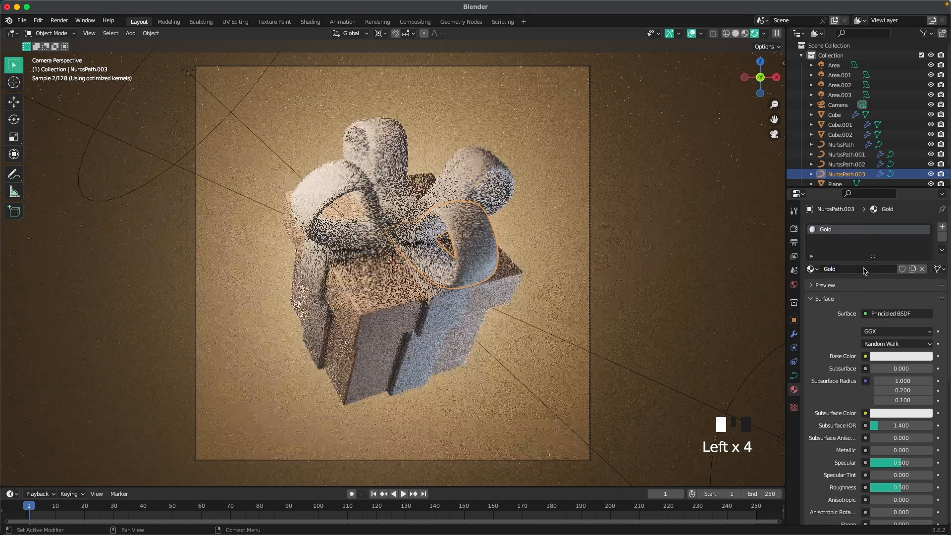
- Set the Gold material's base colour to FFBF69
{"action": "left_click", "coordinate": [911, 355]}
{"action": "left_click", "coordinate": [883, 311]}
{"action": "type", "text": "FFBF69"}
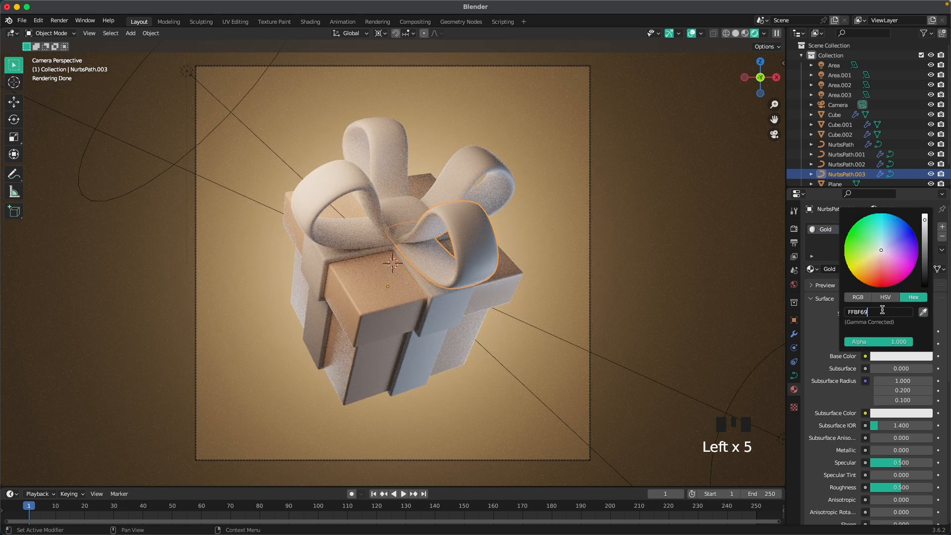
{"action": "key", "text": "Return"}
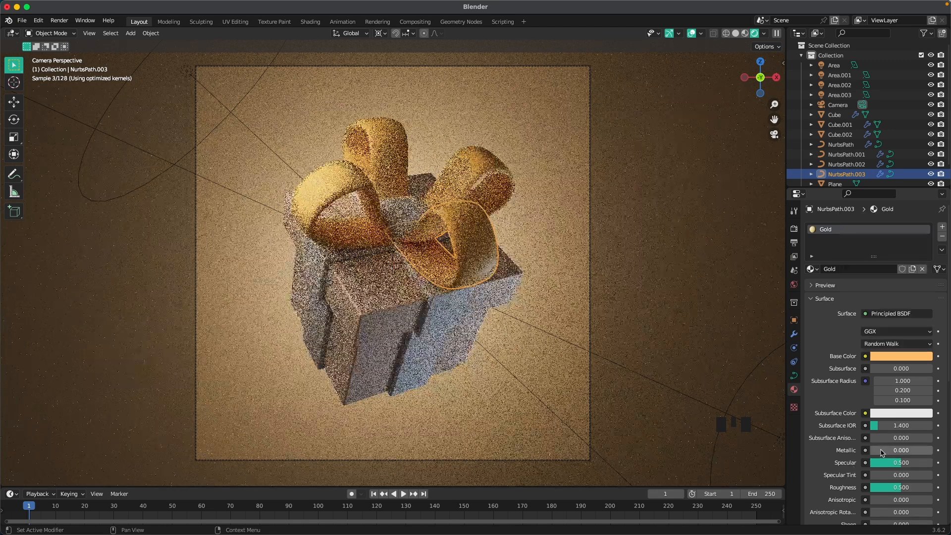
- Make the Gold material fully metallic at 1.0 and set its roughness to 0.3
{"action": "left_click_drag", "start_coordinate": [887, 449], "coordinate": [931, 450]}
{"action": "scroll", "coordinate": [886, 446], "scroll_direction": "down", "scroll_amount": 4}
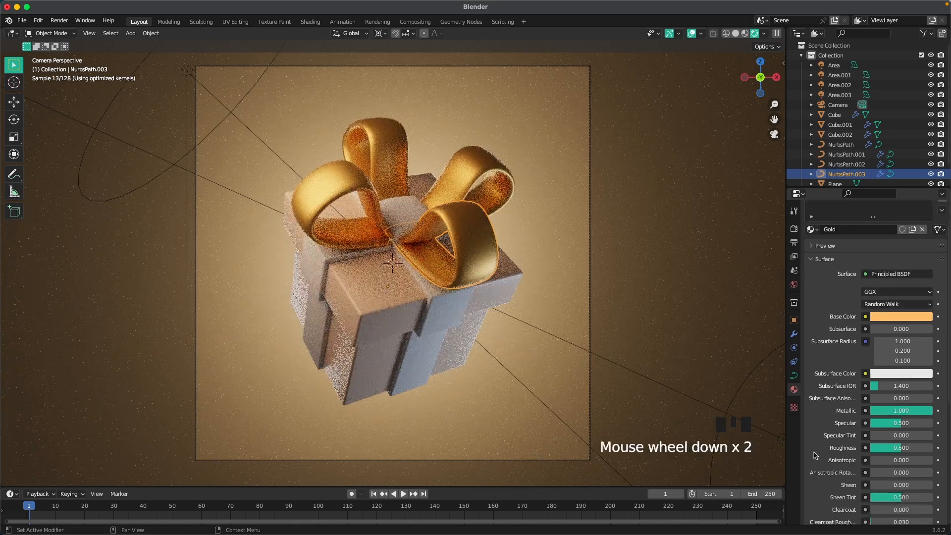
{"action": "left_click", "coordinate": [894, 407]}
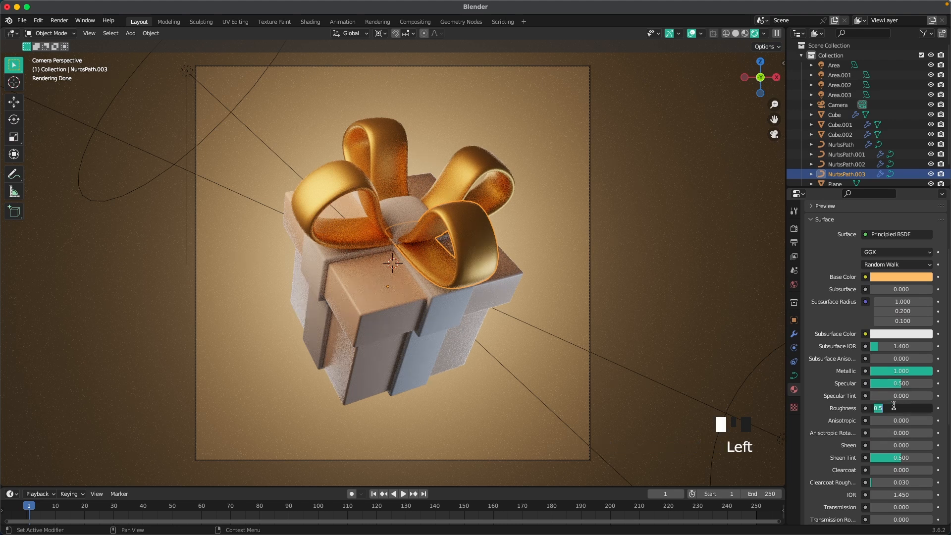
{"action": "type", "text": "0.3"}
{"action": "key", "text": "Return"}
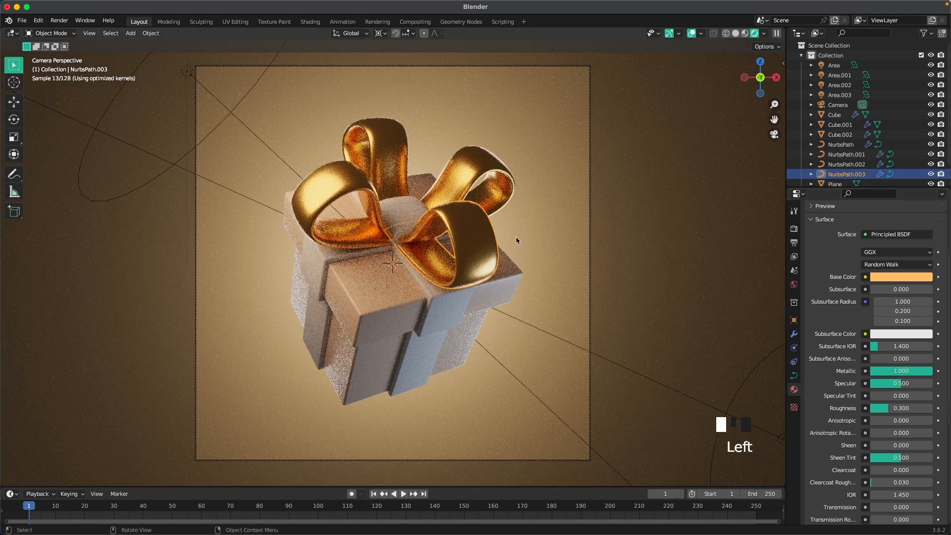
- Link the Gold material from a bow loop to the bow's centre knot and the ribbon bands around the box
{"action": "left_click", "coordinate": [395, 211]}
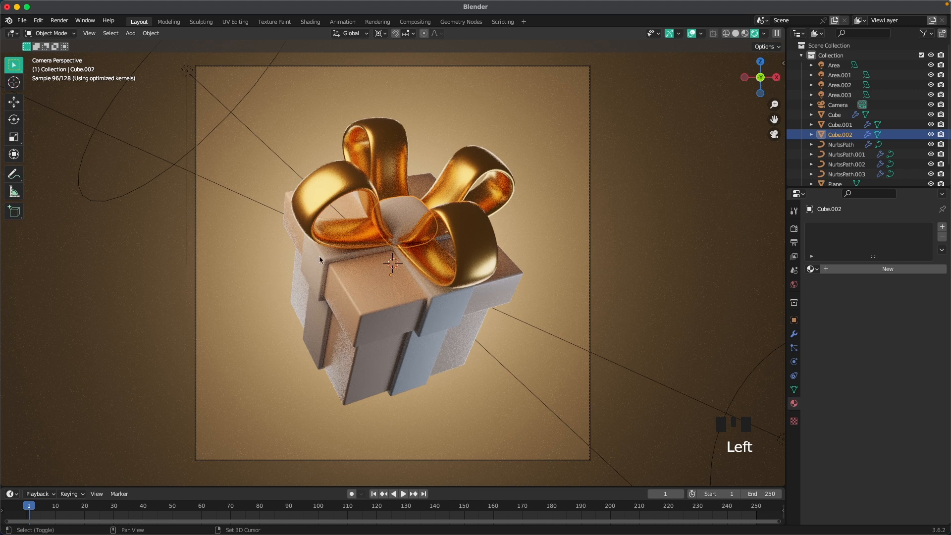
{"action": "left_click", "coordinate": [318, 259], "text": "shift"}
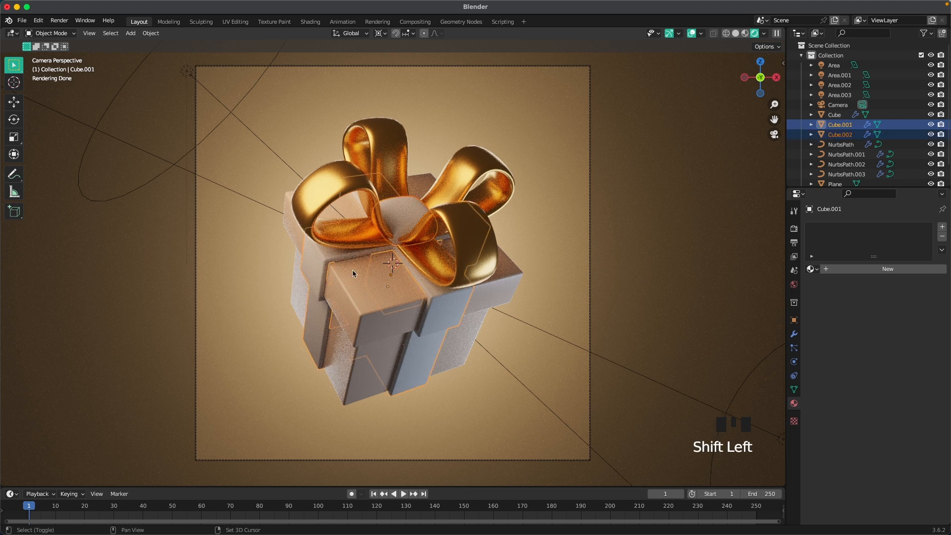
{"action": "left_click", "coordinate": [469, 164], "text": "shift"}
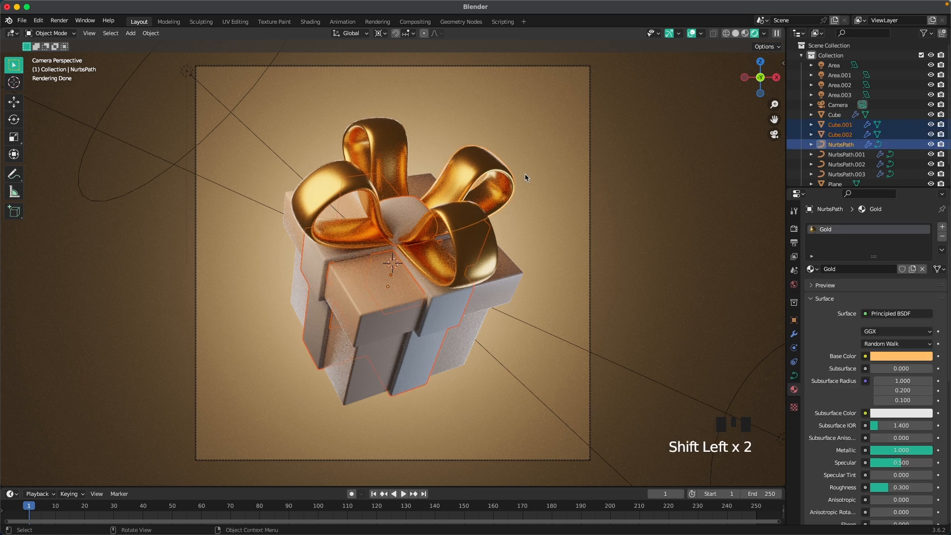
{"action": "key", "text": "ctrl+l"}
{"action": "mouse_move", "coordinate": [525, 177]}
{"action": "key", "text": "m"}
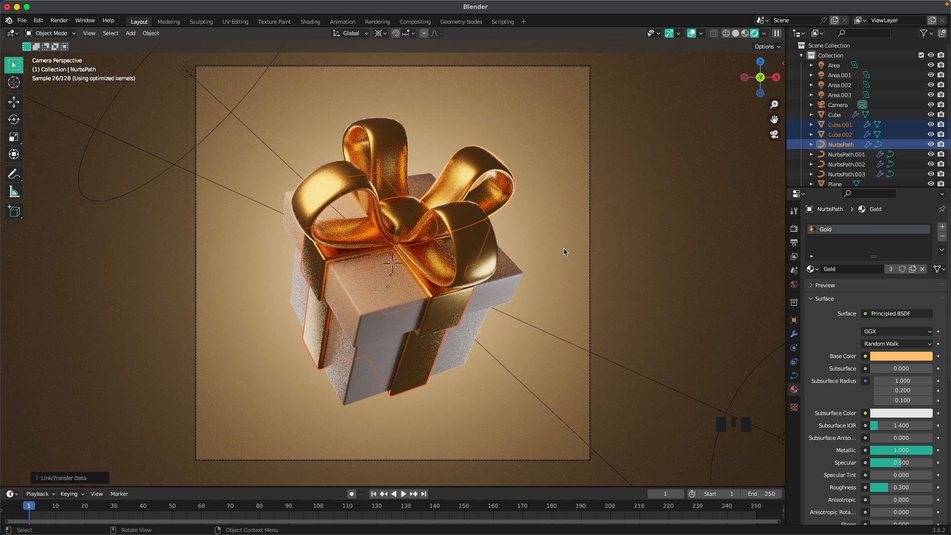
- Move the warm disk area light slightly farther from the gift box along its local Z axis
{"action": "scroll", "coordinate": [662, 237], "scroll_direction": "down", "scroll_amount": 2}
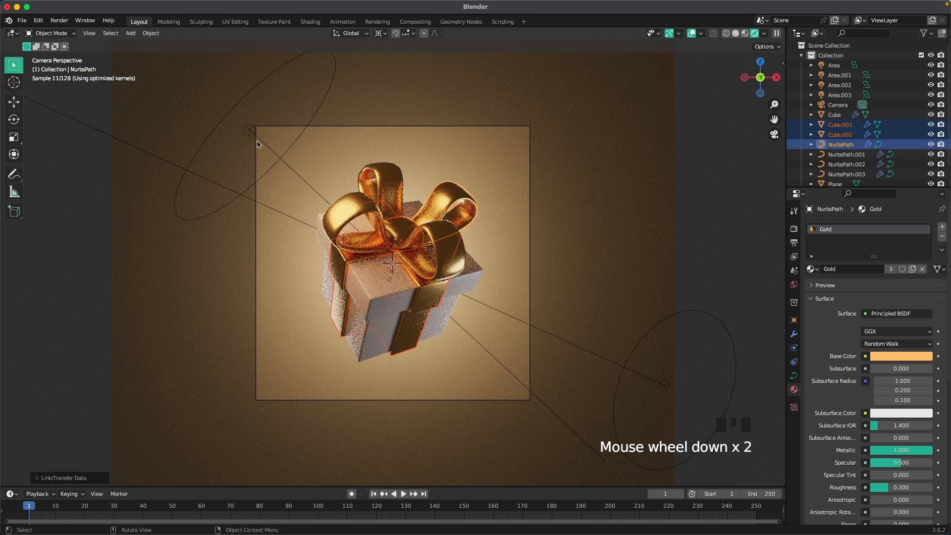
{"action": "left_click", "coordinate": [248, 130]}
{"action": "key", "text": "g"}
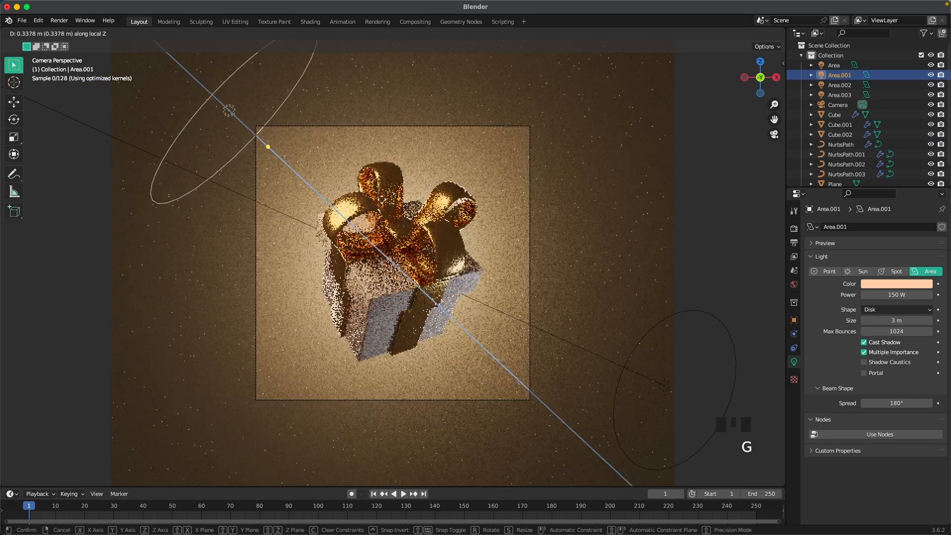
{"action": "left_click", "coordinate": [394, 212]}
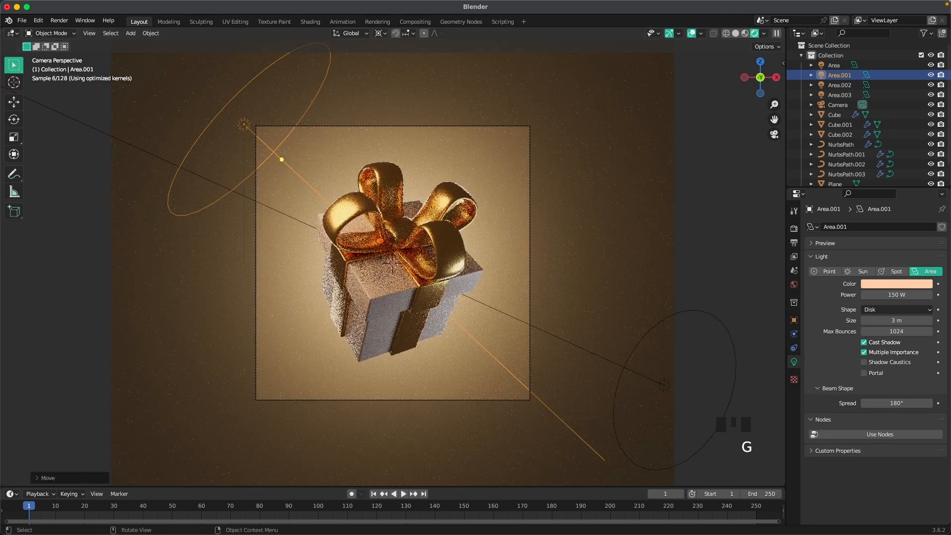
- Set the world background colour to hex 635040
{"action": "left_click", "coordinate": [794, 284]}
{"action": "left_click", "coordinate": [898, 293]}
{"action": "left_click", "coordinate": [875, 246]}
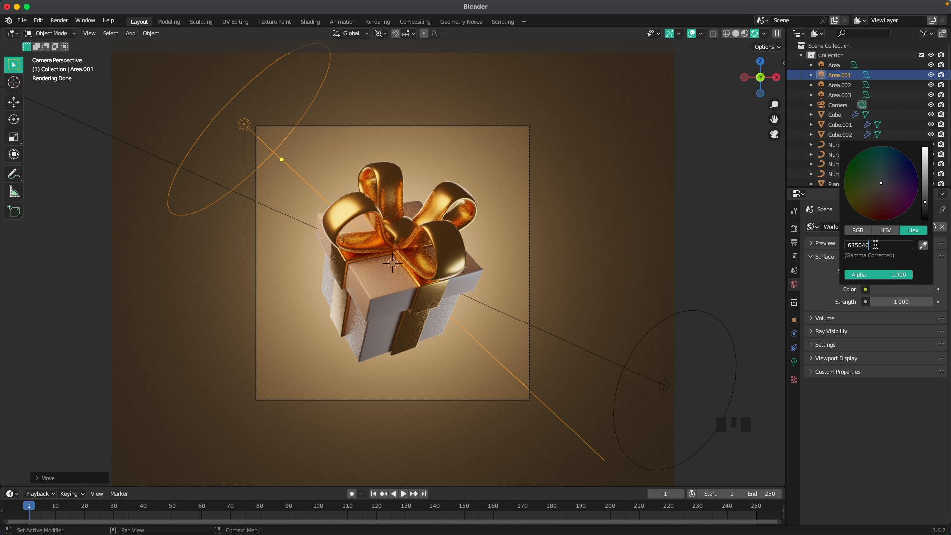
{"action": "key", "text": "Return"}
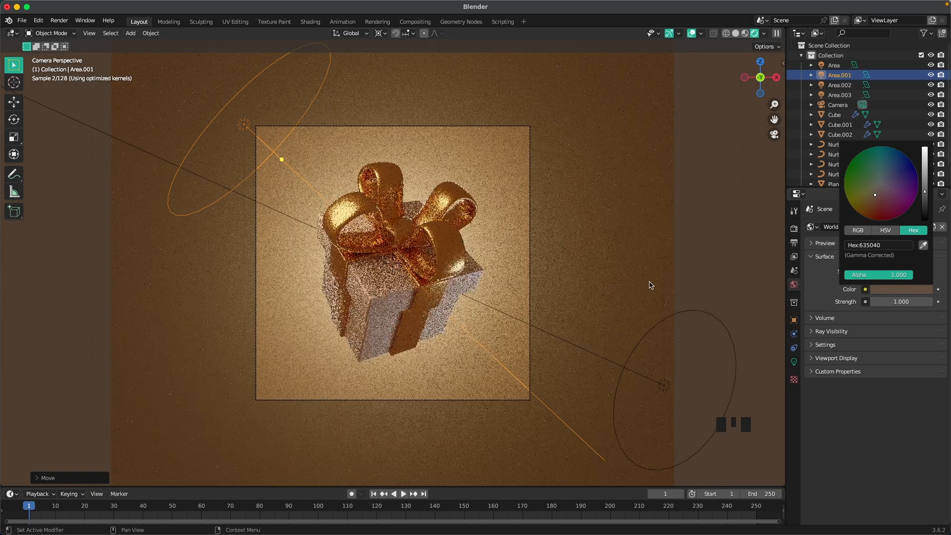
- Set the power of the large square area light behind the gift box to 750 W and return to the camera view
{"action": "scroll", "coordinate": [574, 315], "scroll_direction": "up", "scroll_amount": 2}
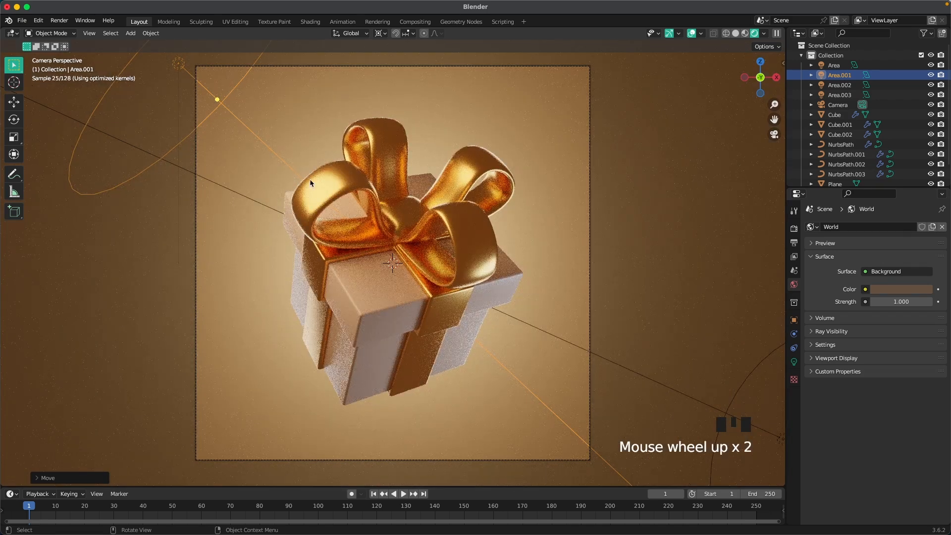
{"action": "middle_click_drag", "start_coordinate": [310, 183], "coordinate": [324, 210]}
{"action": "scroll", "coordinate": [325, 210], "scroll_direction": "down", "scroll_amount": 2}
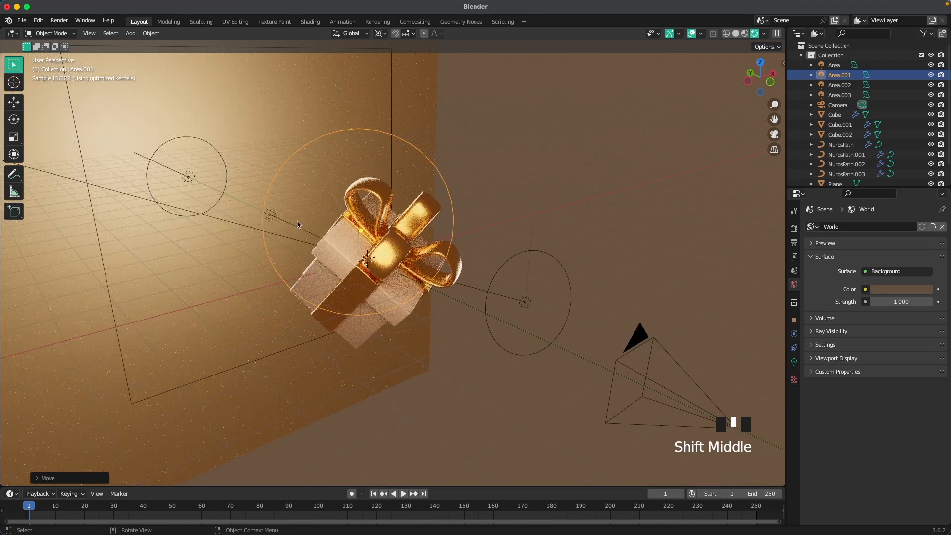
{"action": "scroll", "coordinate": [213, 225], "scroll_direction": "down", "scroll_amount": 2}
{"action": "left_click", "coordinate": [206, 216]}
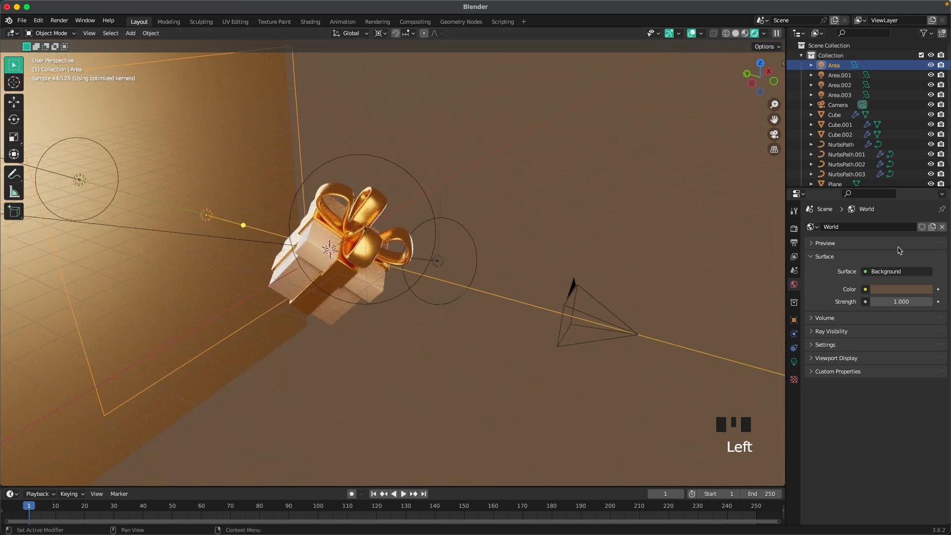
{"action": "left_click", "coordinate": [794, 362]}
{"action": "left_click", "coordinate": [899, 295]}
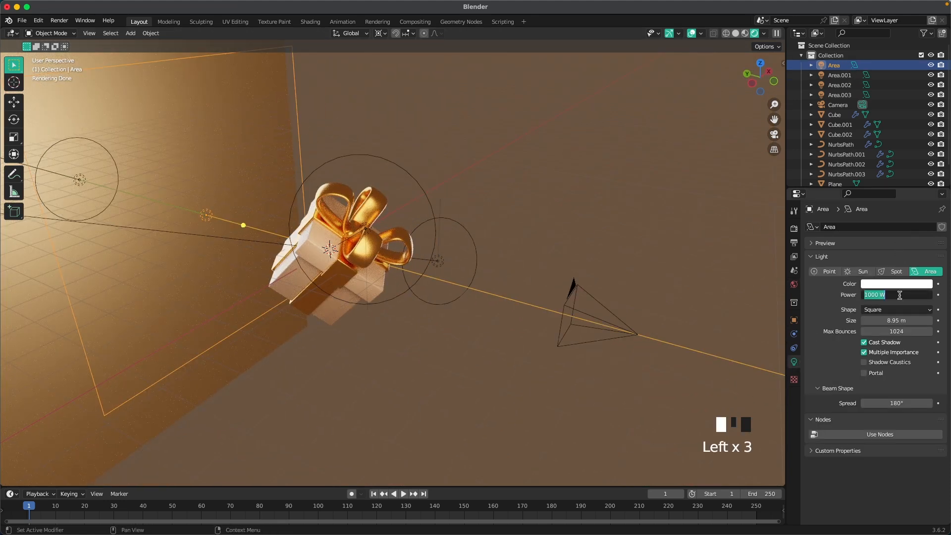
{"action": "type", "text": "750"}
{"action": "key", "text": "Return"}
{"action": "key", "text": "grave"}
{"action": "left_click", "coordinate": [607, 303]}
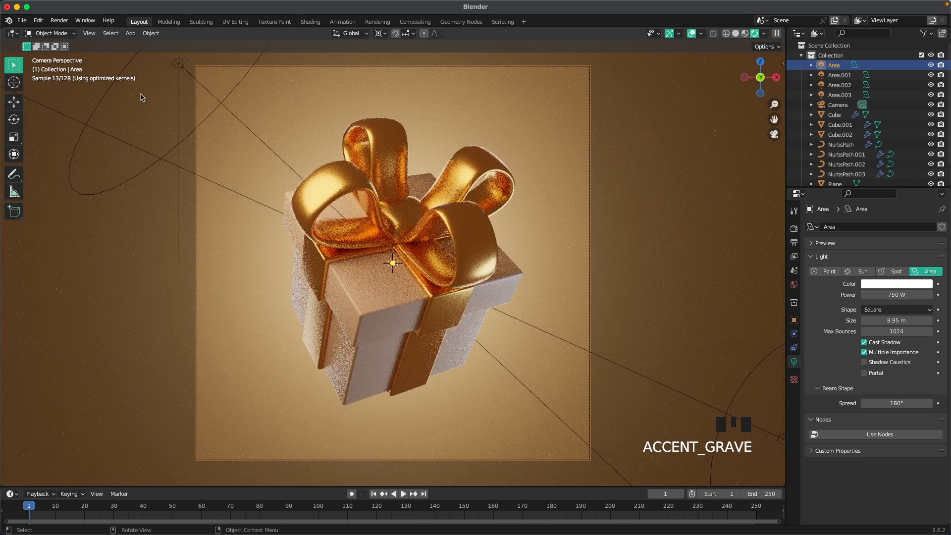
- Pull the warm disk light back again along its local Z axis, farther away from the bow
{"action": "left_click", "coordinate": [177, 64]}
{"action": "key", "text": "g"}
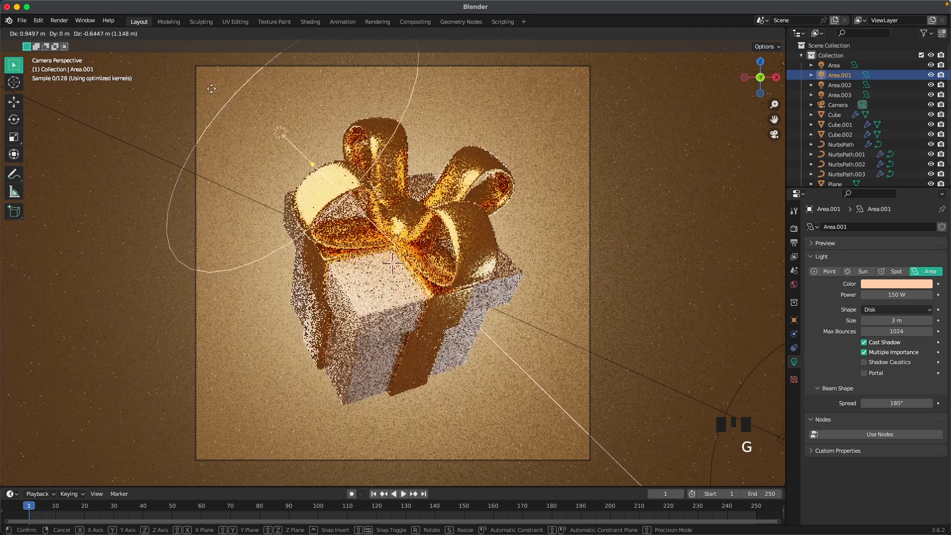
{"action": "key", "text": "g"}
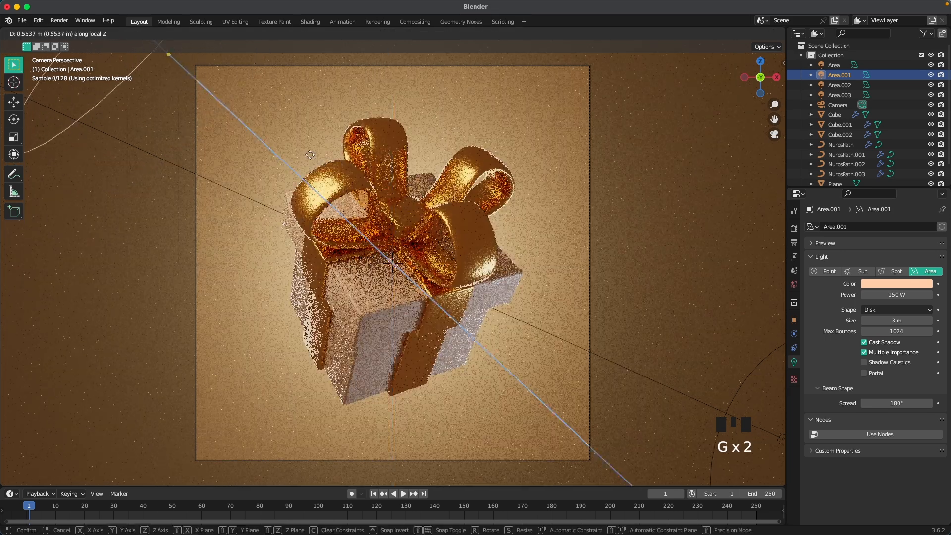
{"action": "left_click", "coordinate": [312, 161]}
- Change the cool disk area light's colour to a stronger light blue, hex A7D6FF
{"action": "scroll", "coordinate": [616, 279], "scroll_direction": "down", "scroll_amount": 1}
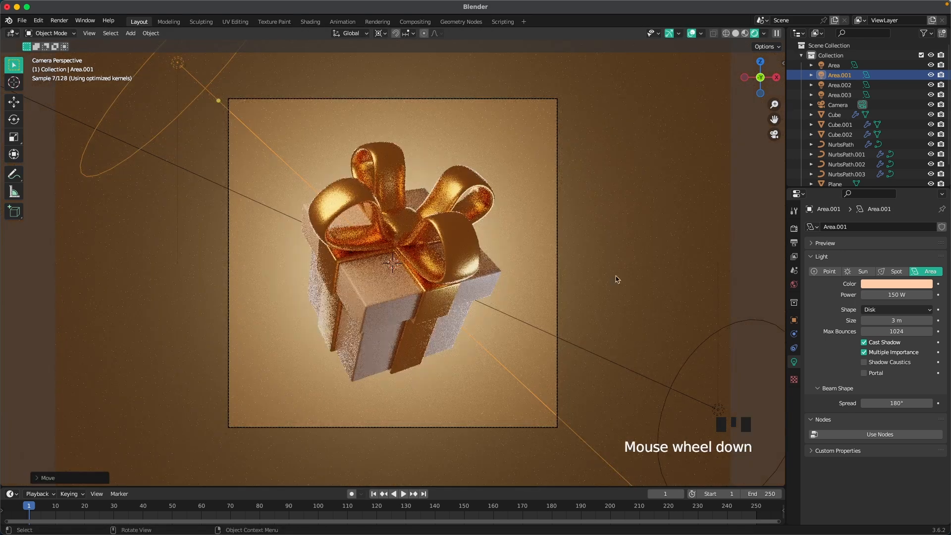
{"action": "scroll", "coordinate": [616, 279], "scroll_direction": "down", "scroll_amount": 1}
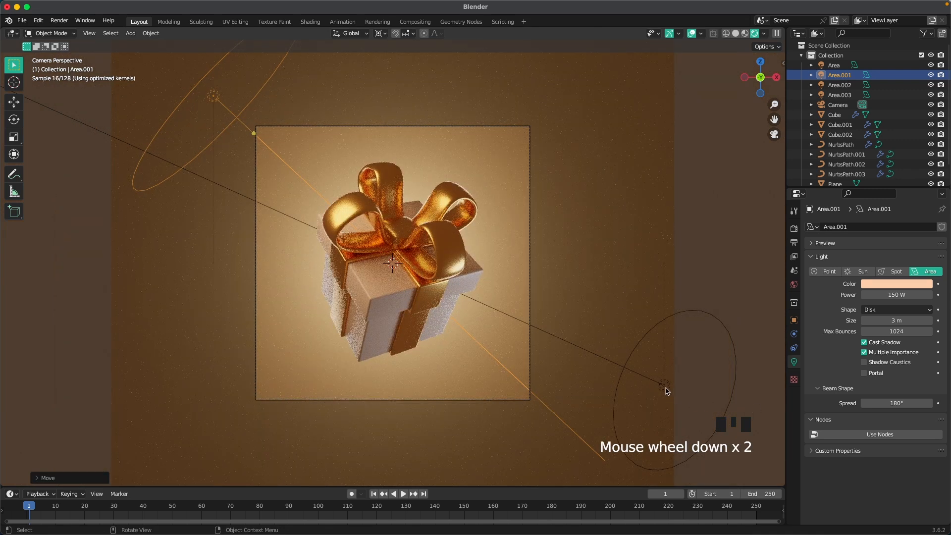
{"action": "left_click", "coordinate": [665, 389]}
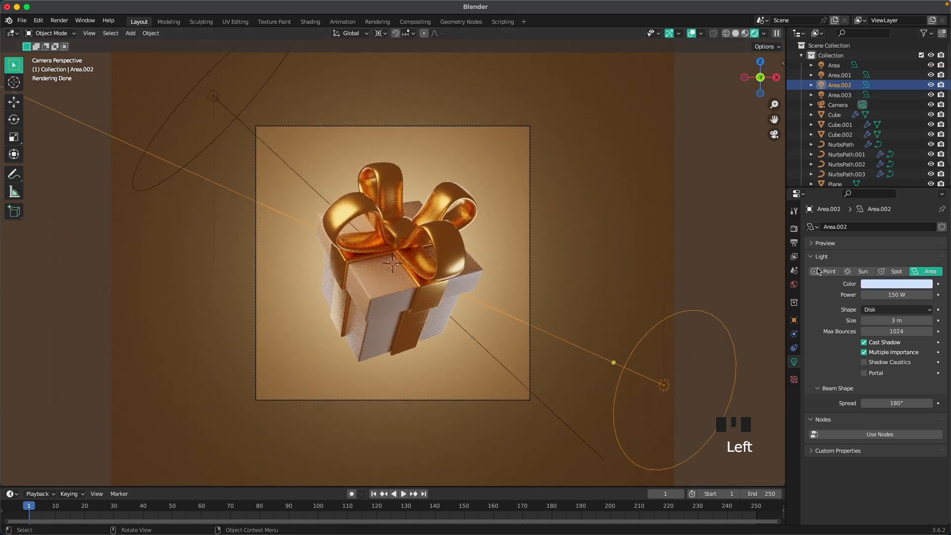
{"action": "left_click", "coordinate": [896, 283]}
{"action": "left_click", "coordinate": [886, 174]}
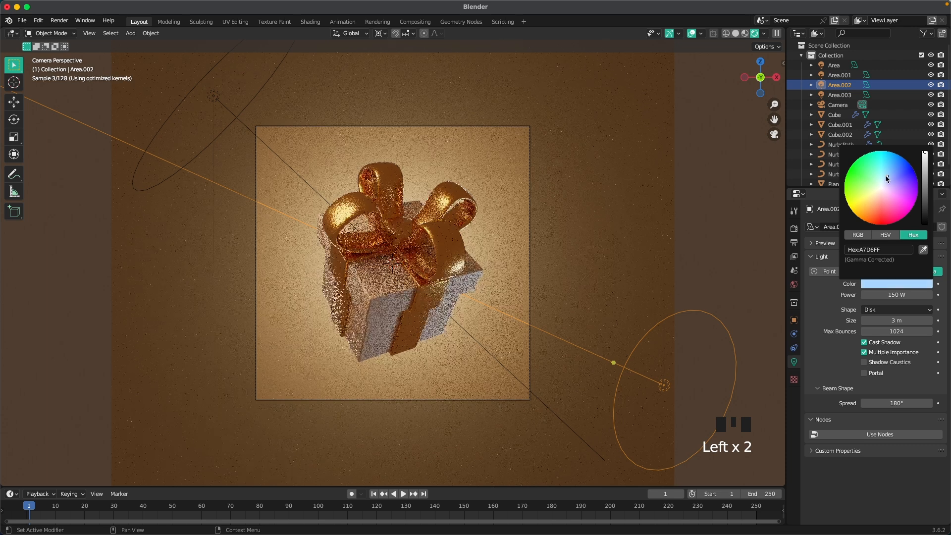
- Tint the large square area light behind the gift box a warm peach, hex FFBF8D
{"action": "left_click", "coordinate": [188, 291]}
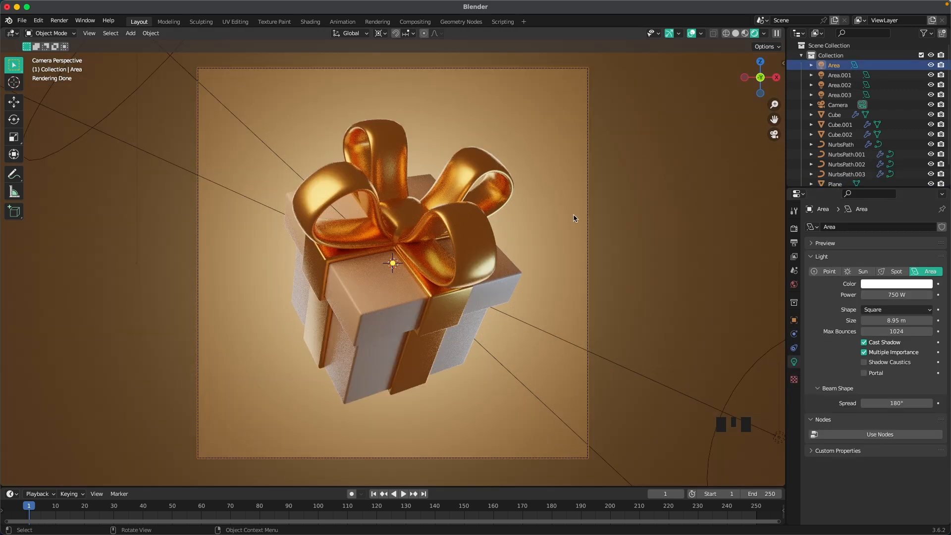
{"action": "left_click", "coordinate": [901, 287]}
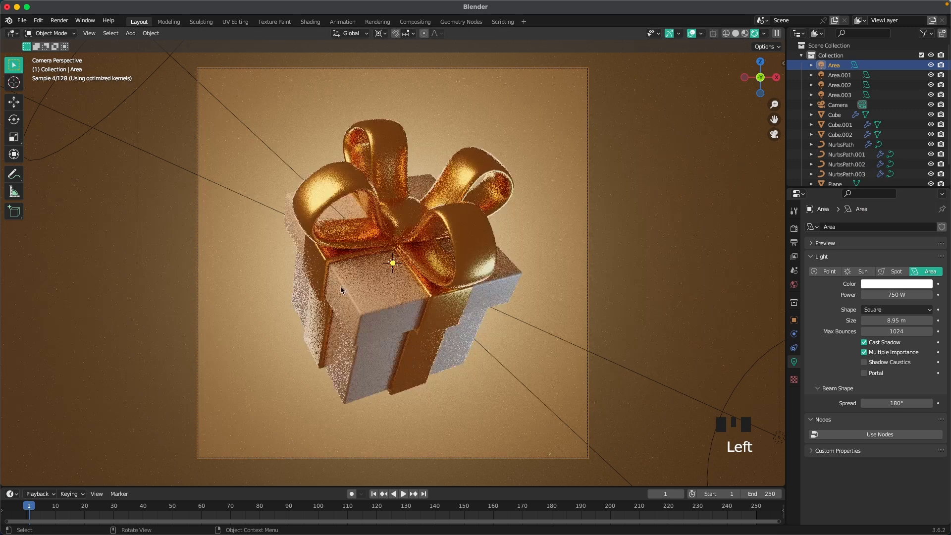
{"action": "left_click", "coordinate": [897, 288]}
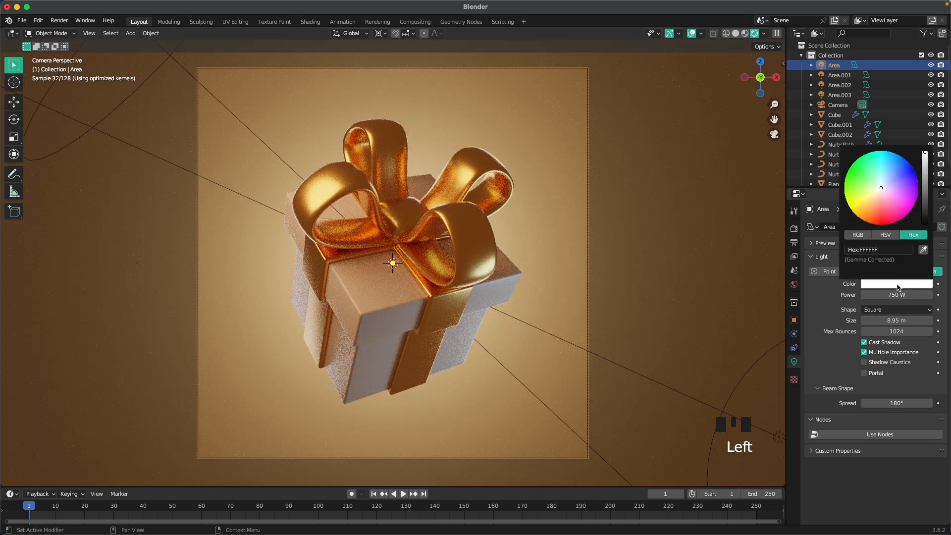
{"action": "left_click", "coordinate": [878, 193]}
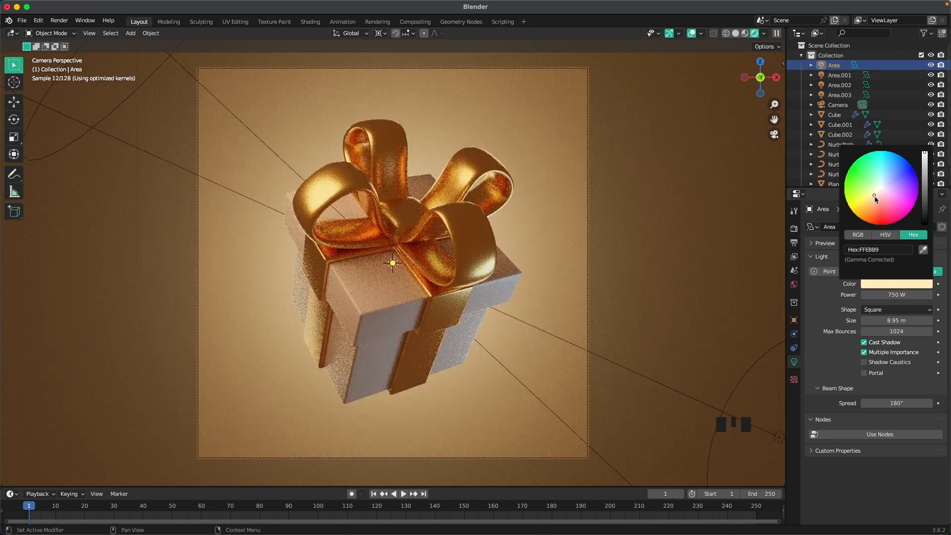
{"action": "left_click", "coordinate": [873, 198]}
{"action": "left_click", "coordinate": [872, 201]}
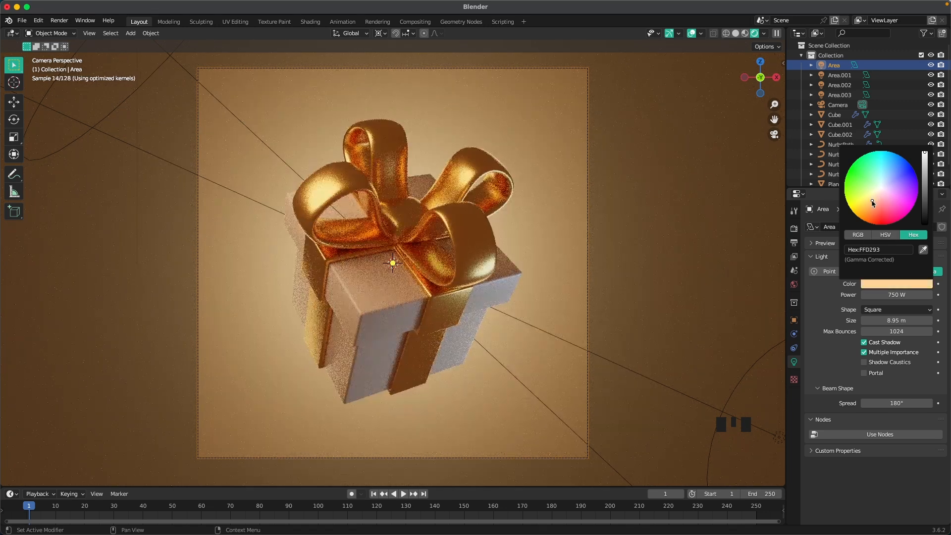
{"action": "left_click", "coordinate": [873, 204]}
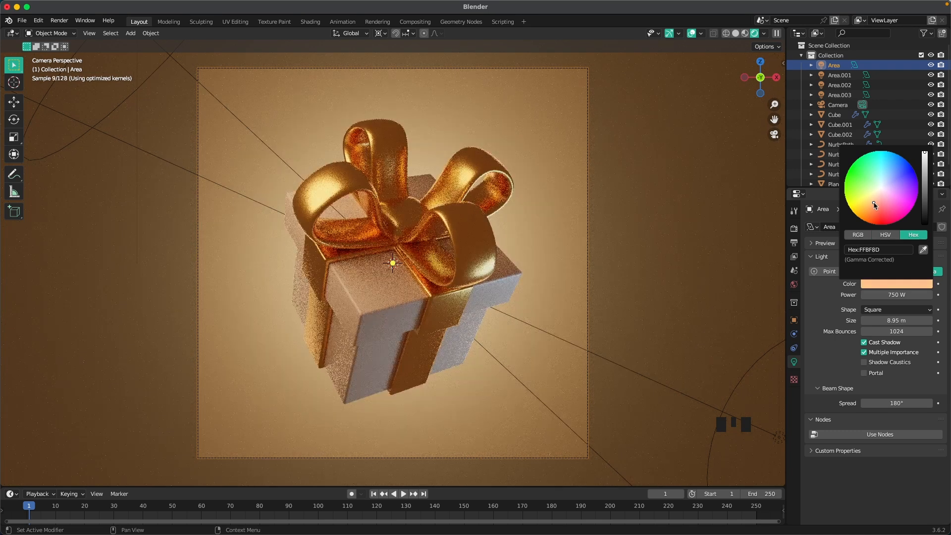
{"action": "left_click", "coordinate": [668, 256]}
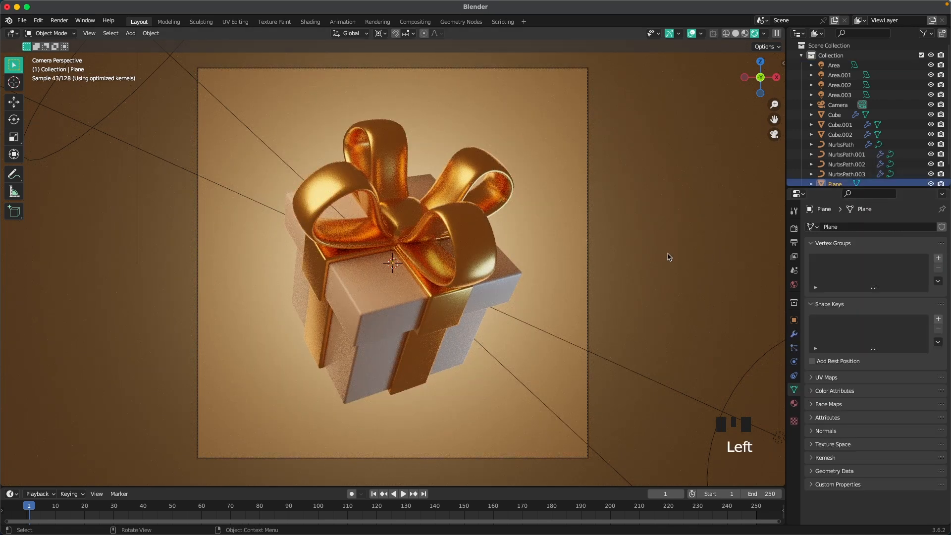